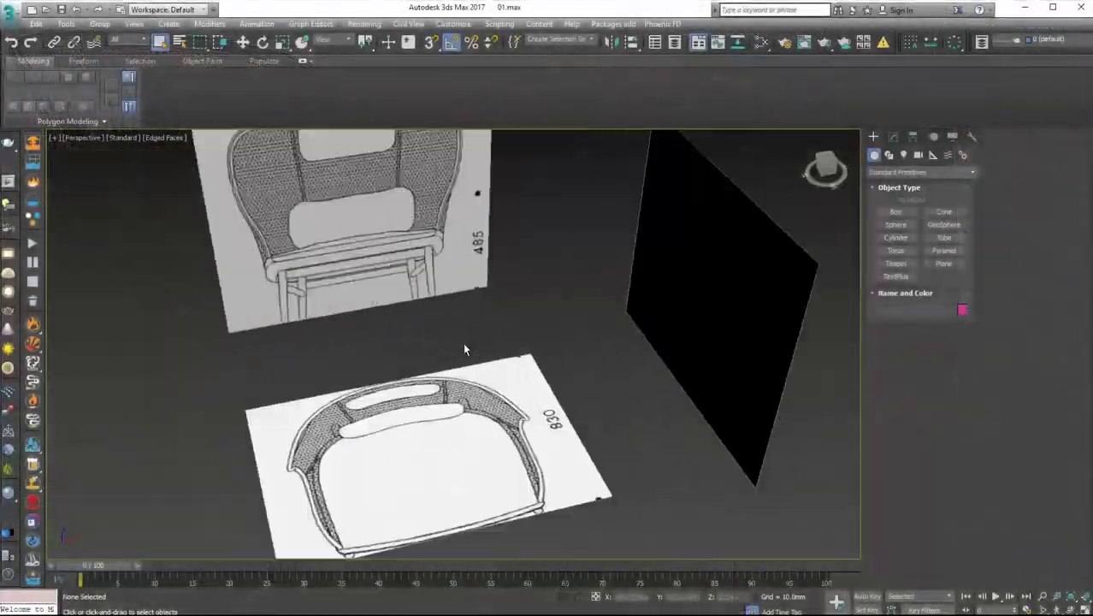
- Set the Perspective viewport to Edged Faces shading with Plane002 selected
{"action": "left_click", "coordinate": [122, 137]}
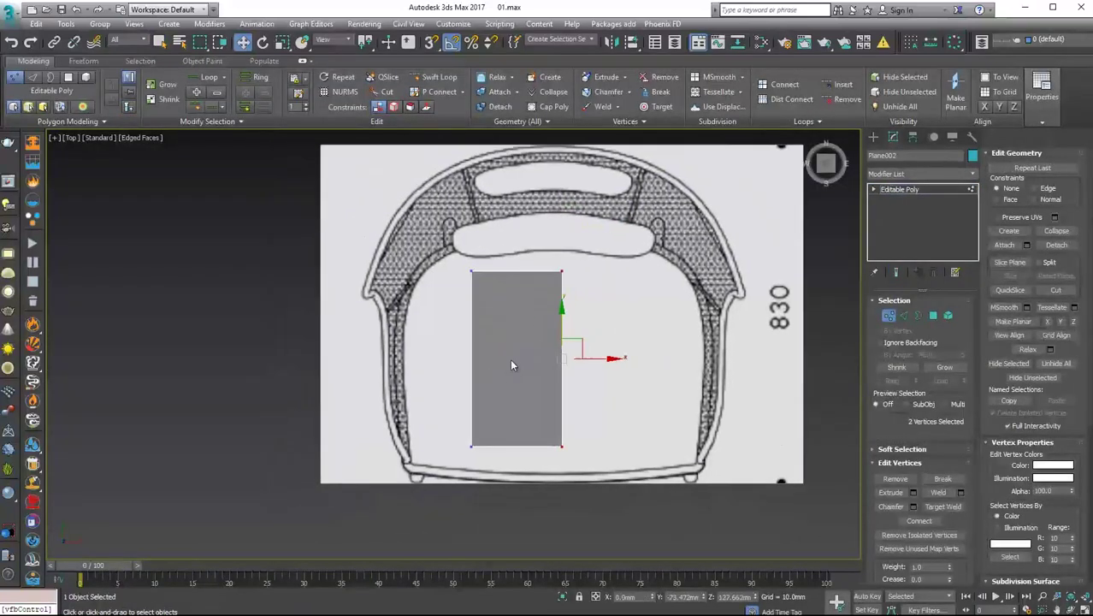
- Move the plane's corner vertex onto the seat outline and apply a Symmetry modifier
{"action": "scroll", "coordinate": [511, 365], "scroll_direction": "up", "scroll_amount": 5}
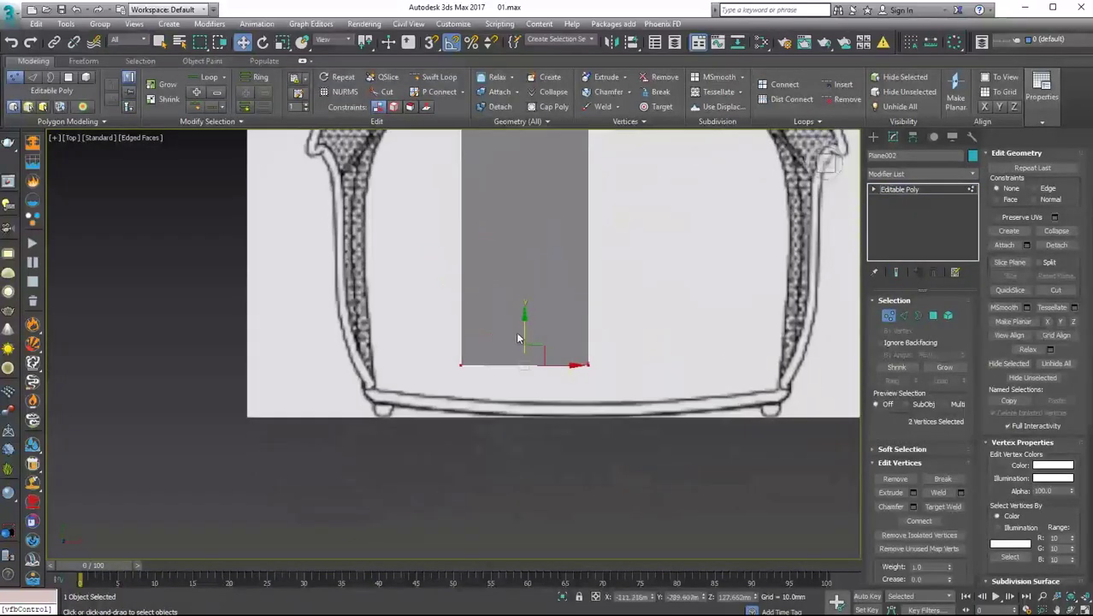
{"action": "left_click_drag", "start_coordinate": [479, 419], "coordinate": [390, 389]}
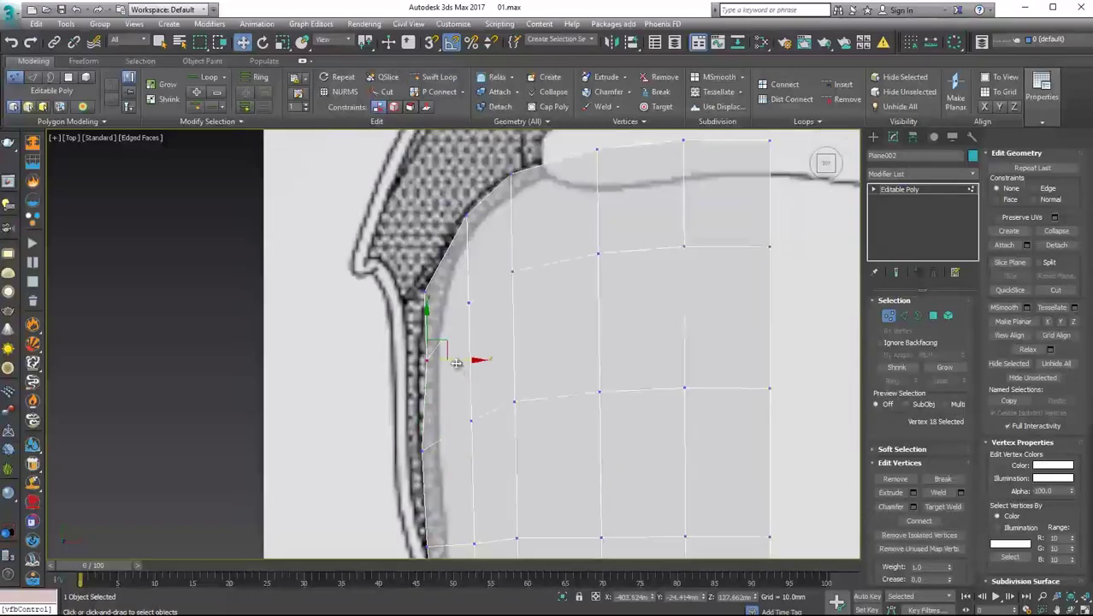
{"action": "left_click", "coordinate": [902, 244]}
- Flip the Symmetry mirror and collapse the seat to an Editable Poly
{"action": "left_click", "coordinate": [896, 337]}
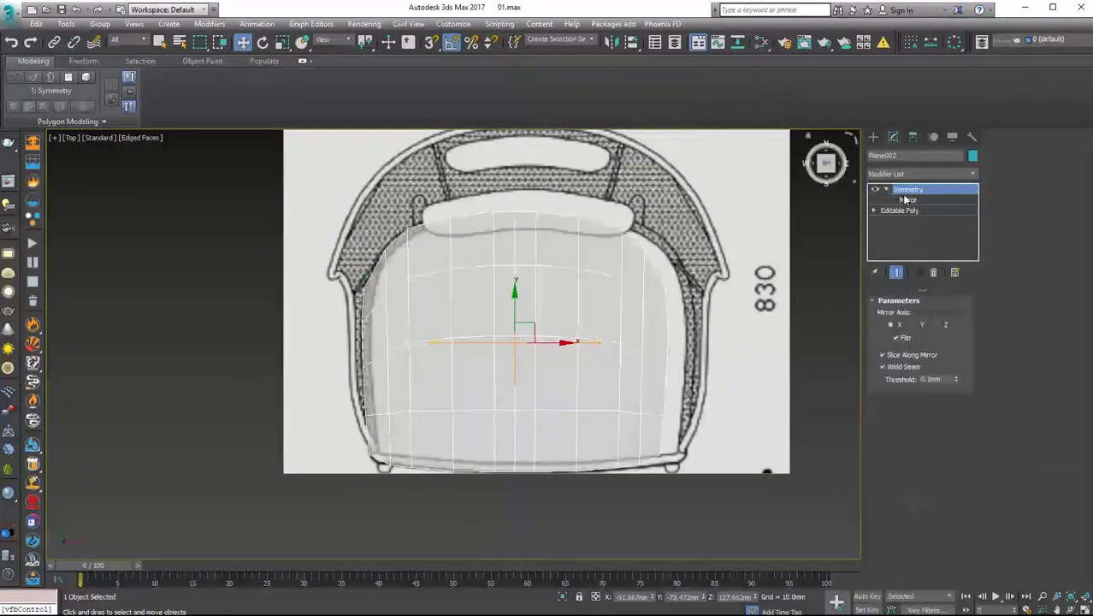
{"action": "left_click", "coordinate": [907, 199]}
{"action": "scroll", "coordinate": [819, 212], "scroll_direction": "up", "scroll_amount": 3}
{"action": "right_click", "coordinate": [573, 248]}
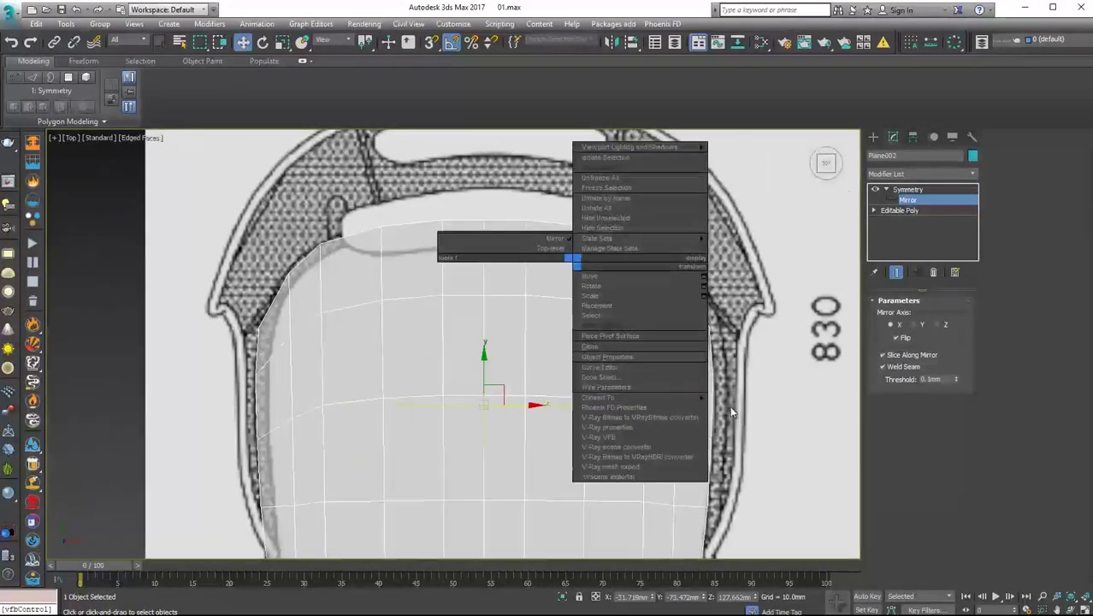
{"action": "left_click", "coordinate": [616, 256]}
{"action": "scroll", "coordinate": [597, 314], "scroll_direction": "down", "scroll_amount": 3}
- Select all the seat's polygons and inset them
{"action": "key", "text": "4"}
{"action": "key", "text": "ctrl+a"}
{"action": "scroll", "coordinate": [513, 325], "scroll_direction": "up", "scroll_amount": 2}
{"action": "right_click", "coordinate": [513, 291]}
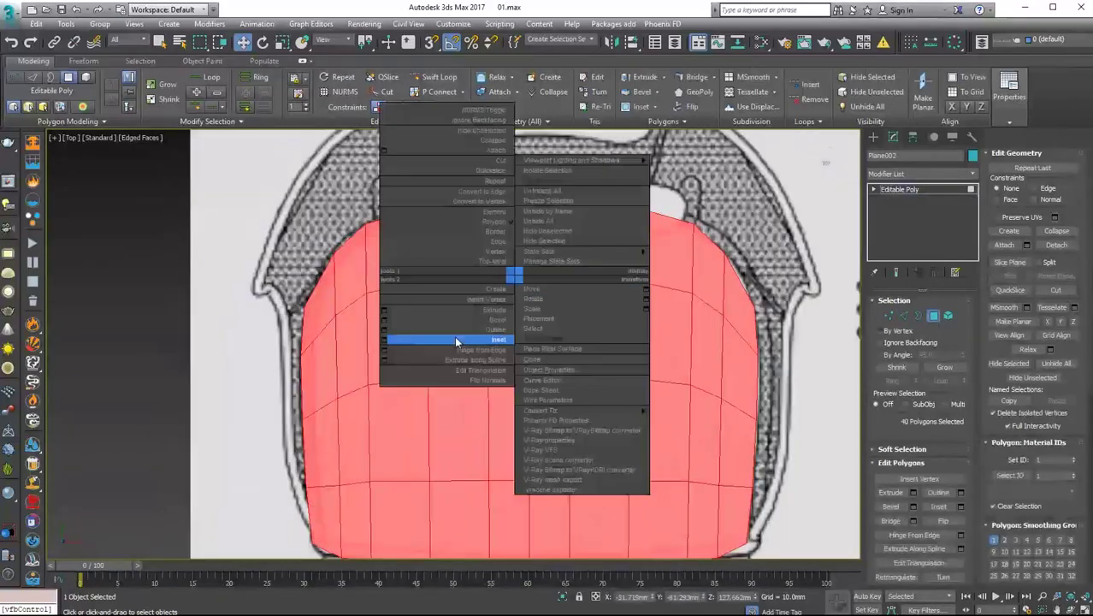
{"action": "left_click", "coordinate": [463, 345]}
{"action": "scroll", "coordinate": [475, 261], "scroll_direction": "down", "scroll_amount": 2}
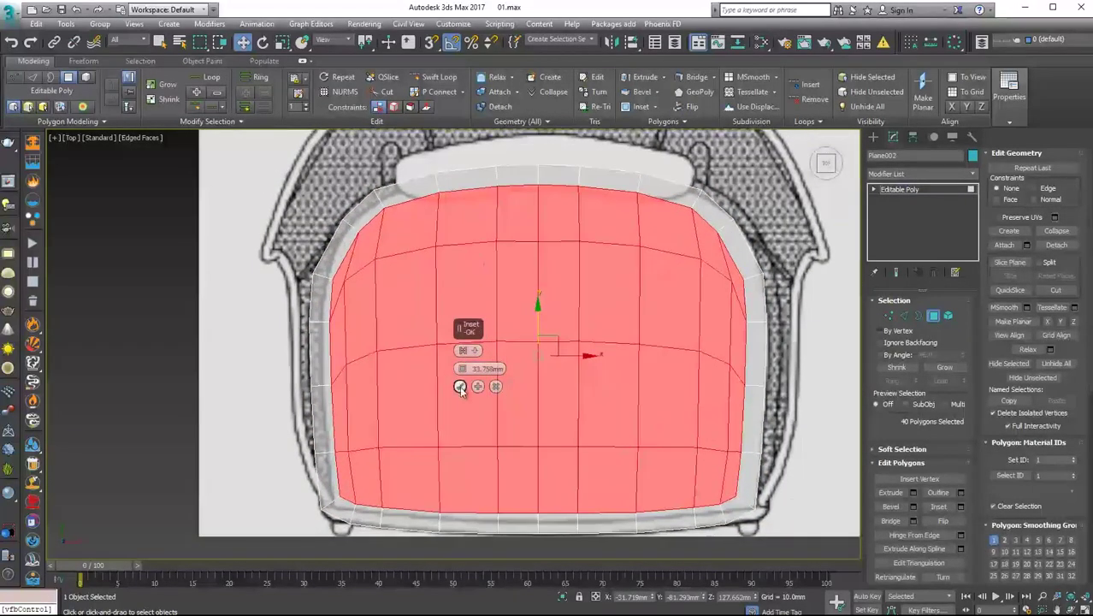
{"action": "left_click", "coordinate": [459, 385]}
{"action": "scroll", "coordinate": [508, 337], "scroll_direction": "down", "scroll_amount": 1}
- Detach the inner seat polygons as a new object and look up the Shell modifier
{"action": "left_click", "coordinate": [500, 106]}
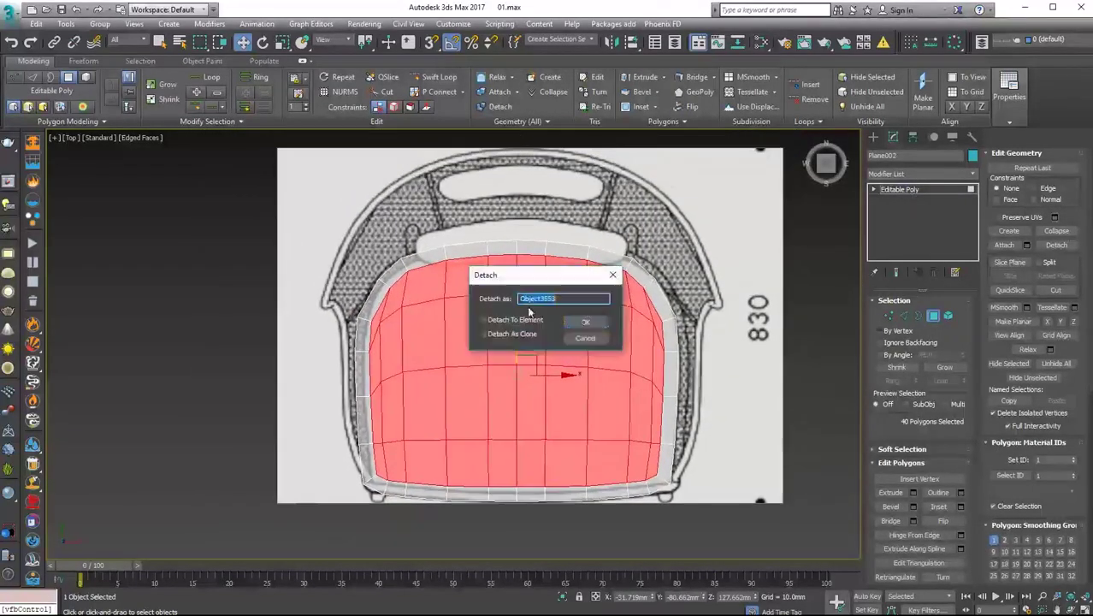
{"action": "left_click", "coordinate": [651, 317]}
{"action": "left_click", "coordinate": [906, 170]}
{"action": "type", "text": "sh"}
{"action": "key", "text": "Return"}
- Add the 35mm Shell to the rim and tilt it to the side-view seat angle
{"action": "key", "text": "l"}
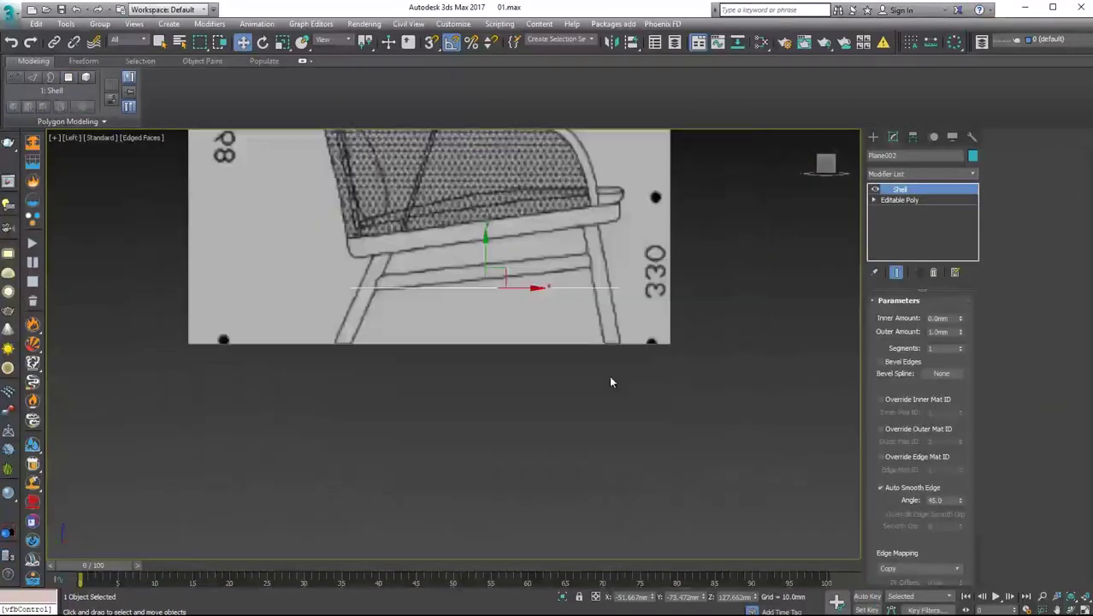
{"action": "scroll", "coordinate": [609, 375], "scroll_direction": "up", "scroll_amount": 2}
{"action": "scroll", "coordinate": [609, 375], "scroll_direction": "up", "scroll_amount": 1}
{"action": "key", "text": "e"}
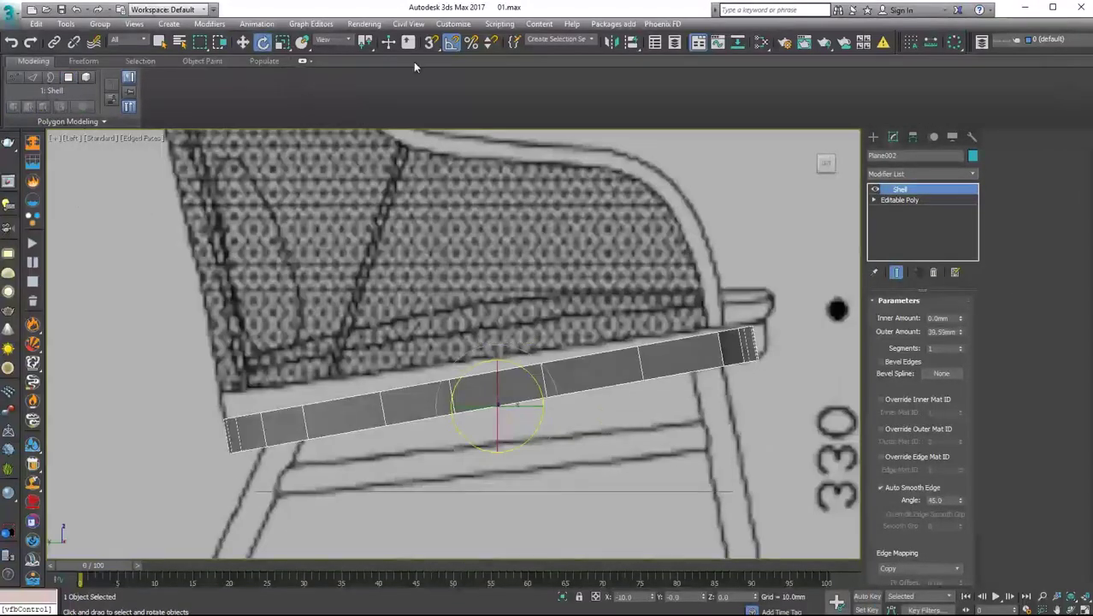
{"action": "left_click_drag", "start_coordinate": [505, 376], "coordinate": [514, 402]}
{"action": "key", "text": "w"}
{"action": "scroll", "coordinate": [496, 359], "scroll_direction": "down", "scroll_amount": 2}
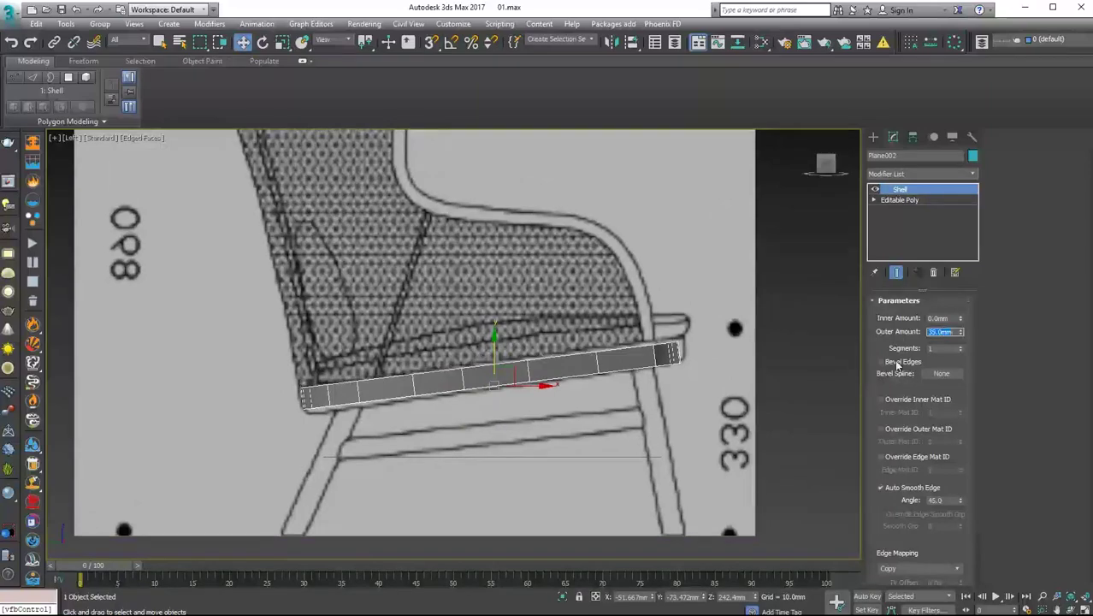
{"action": "scroll", "coordinate": [587, 379], "scroll_direction": "up", "scroll_amount": 2}
{"action": "scroll", "coordinate": [587, 379], "scroll_direction": "up", "scroll_amount": 1}
- Shape the rim with an FFD 2x2x2, inset its polygons and apply TurboSmooth
{"action": "left_click", "coordinate": [921, 174]}
{"action": "left_click", "coordinate": [910, 198]}
{"action": "scroll", "coordinate": [719, 348], "scroll_direction": "up", "scroll_amount": 2}
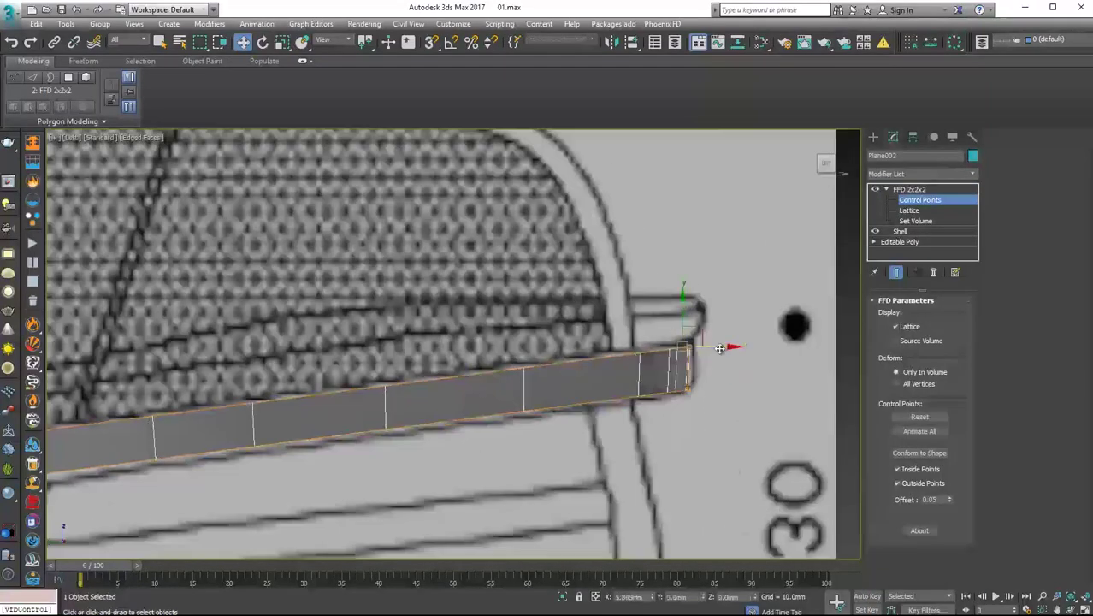
{"action": "scroll", "coordinate": [719, 348], "scroll_direction": "down", "scroll_amount": 4}
{"action": "scroll", "coordinate": [590, 342], "scroll_direction": "up", "scroll_amount": 5}
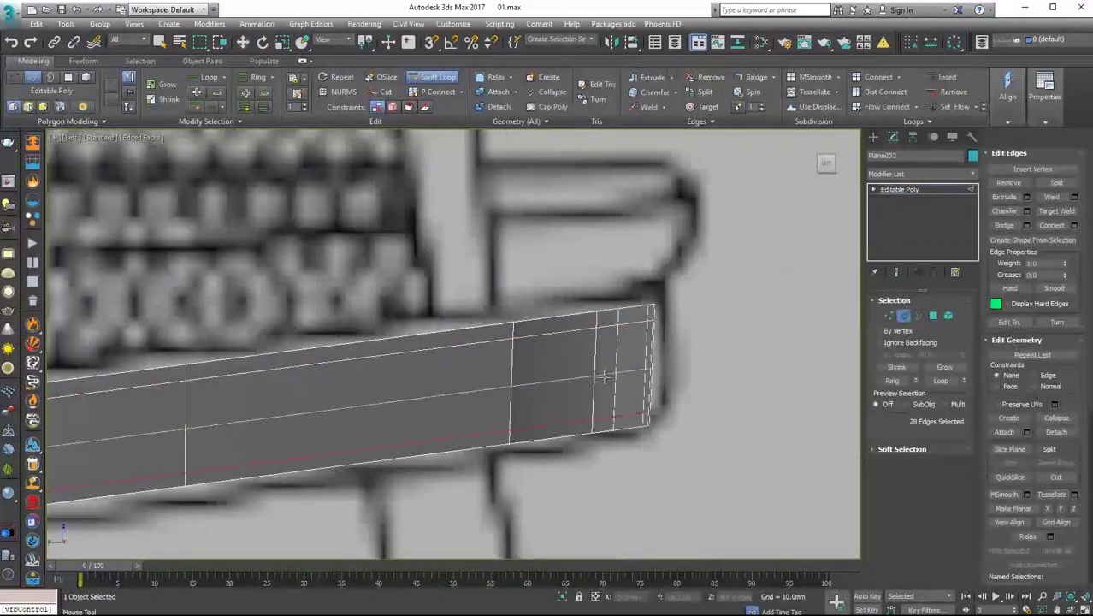
{"action": "middle_click_drag", "start_coordinate": [603, 377], "coordinate": [657, 394], "text": "alt"}
{"action": "left_click", "coordinate": [933, 316]}
{"action": "right_click", "coordinate": [639, 366]}
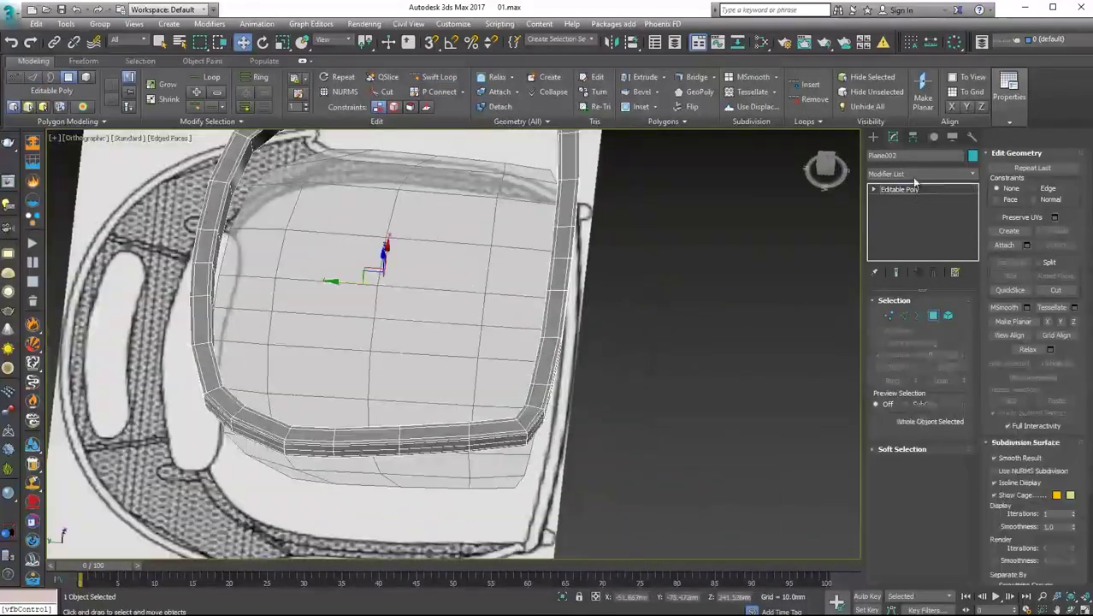
{"action": "left_click", "coordinate": [914, 174]}
- Inspect the smoothed rim and edit its Editable Poly edges beneath TurboSmooth
{"action": "middle_click_drag", "start_coordinate": [599, 359], "coordinate": [644, 419], "text": "alt"}
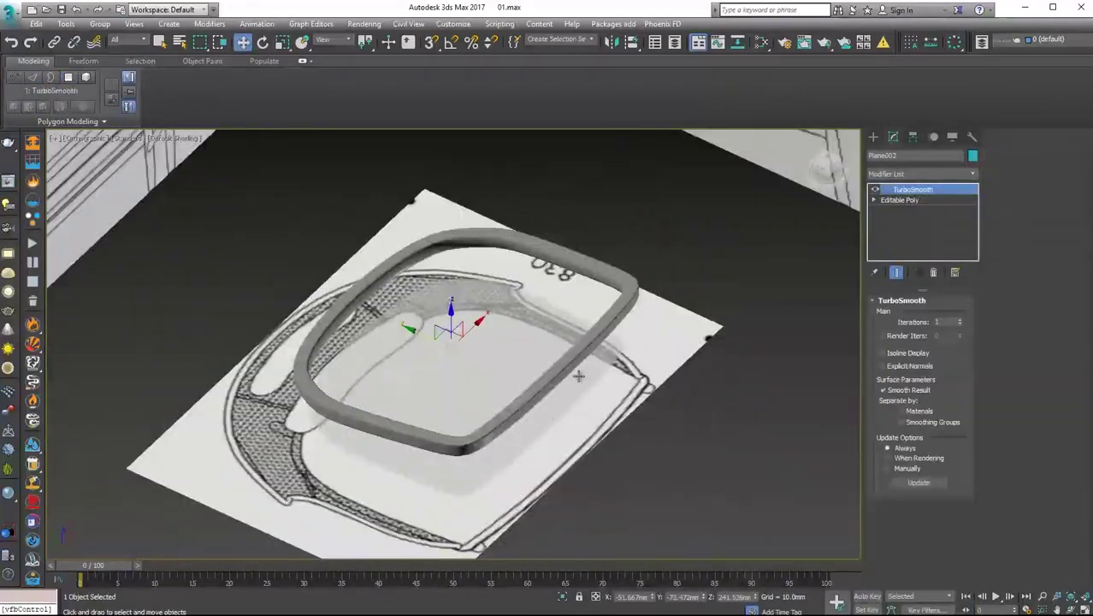
{"action": "key", "text": "t"}
{"action": "scroll", "coordinate": [644, 419], "scroll_direction": "up", "scroll_amount": 2}
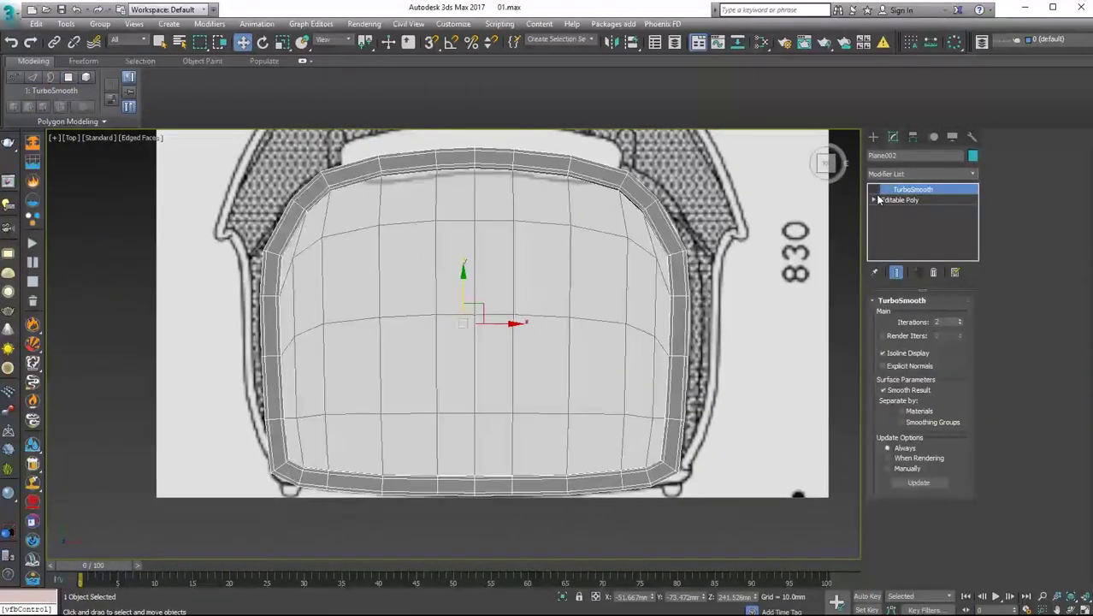
{"action": "left_click", "coordinate": [878, 199]}
{"action": "scroll", "coordinate": [584, 366], "scroll_direction": "up", "scroll_amount": 4}
{"action": "scroll", "coordinate": [572, 370], "scroll_direction": "down", "scroll_amount": 4}
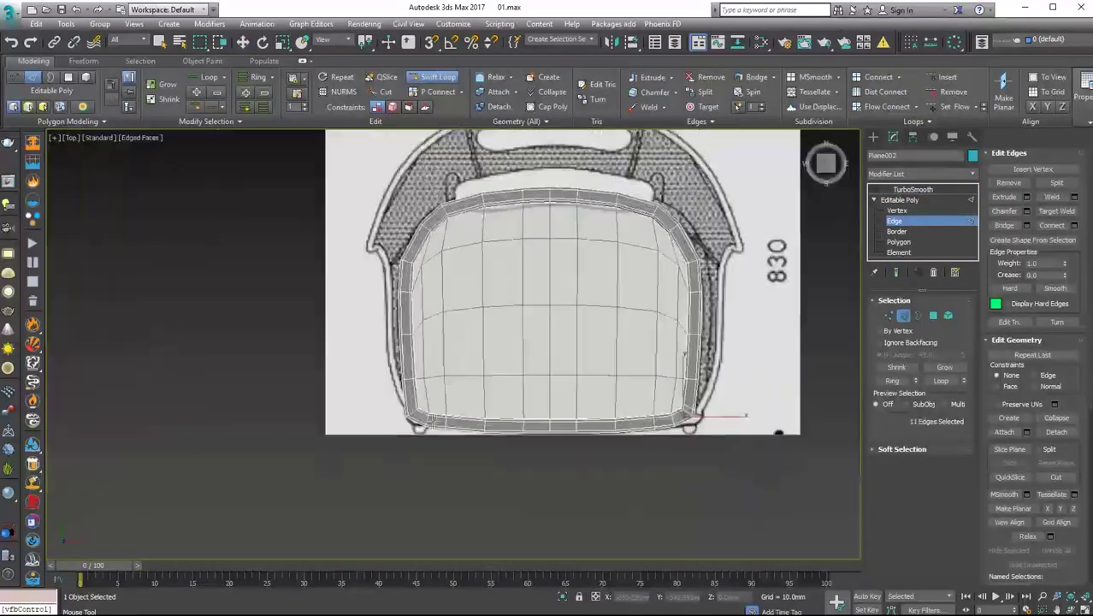
{"action": "middle_click_drag", "start_coordinate": [572, 369], "coordinate": [599, 402], "text": "alt"}
{"action": "left_click", "coordinate": [913, 189]}
- Return to the rim's edges and select an edge loop along it
{"action": "middle_click_drag", "start_coordinate": [598, 342], "coordinate": [650, 365], "text": "alt"}
{"action": "key", "text": "t"}
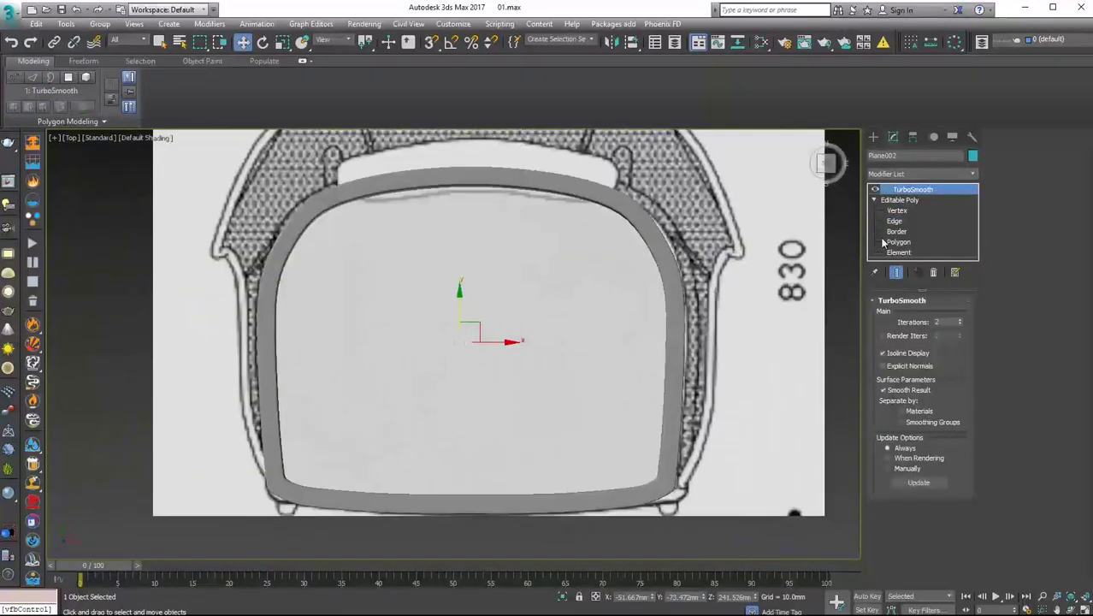
{"action": "scroll", "coordinate": [651, 365], "scroll_direction": "up", "scroll_amount": 5}
{"action": "left_click", "coordinate": [893, 220]}
{"action": "scroll", "coordinate": [777, 438], "scroll_direction": "down", "scroll_amount": 1}
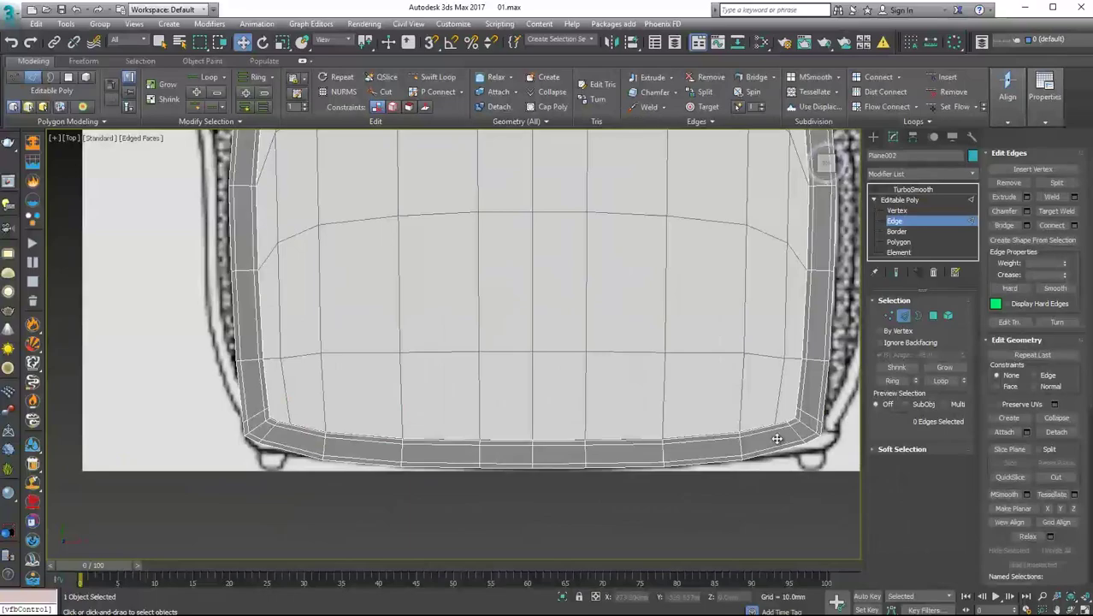
{"action": "middle_click_drag", "start_coordinate": [599, 342], "coordinate": [616, 368], "text": "alt"}
{"action": "left_click", "coordinate": [894, 221]}
{"action": "scroll", "coordinate": [574, 387], "scroll_direction": "up", "scroll_amount": 3}
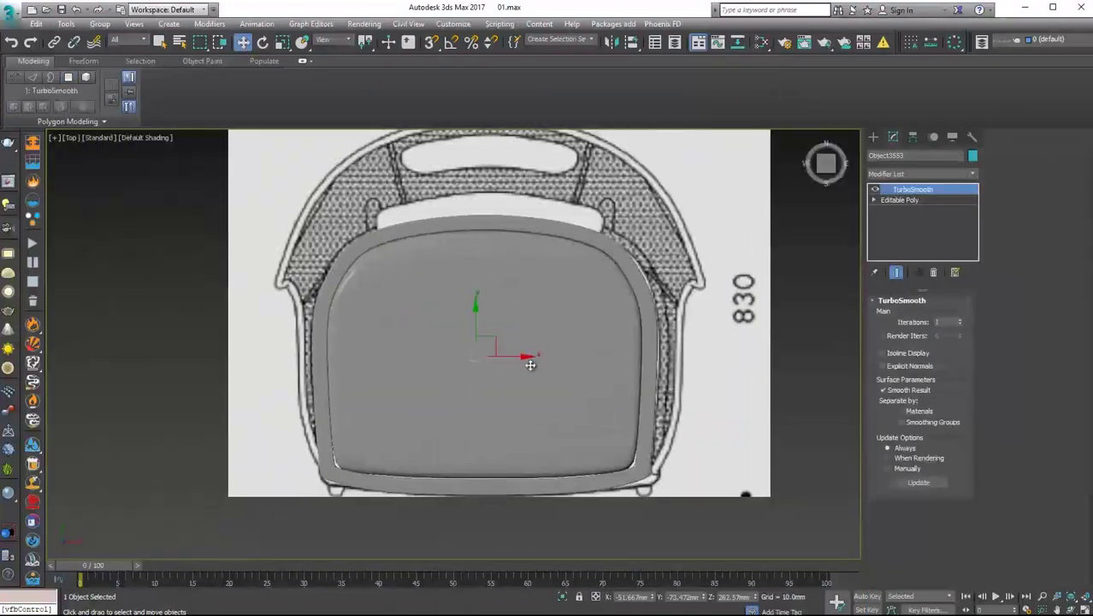
- Adjust the vertices of Object3553's Editable Poly
{"action": "left_click", "coordinate": [873, 200]}
{"action": "left_click", "coordinate": [897, 209]}
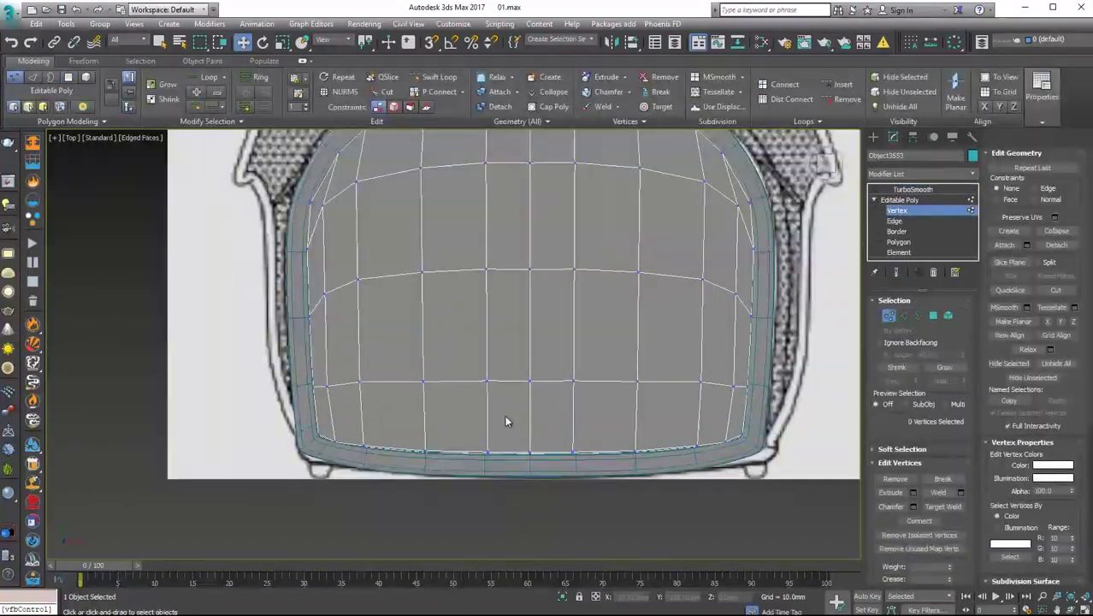
{"action": "scroll", "coordinate": [453, 313], "scroll_direction": "up", "scroll_amount": 5}
{"action": "scroll", "coordinate": [390, 382], "scroll_direction": "down", "scroll_amount": 5}
{"action": "key", "text": "1"}
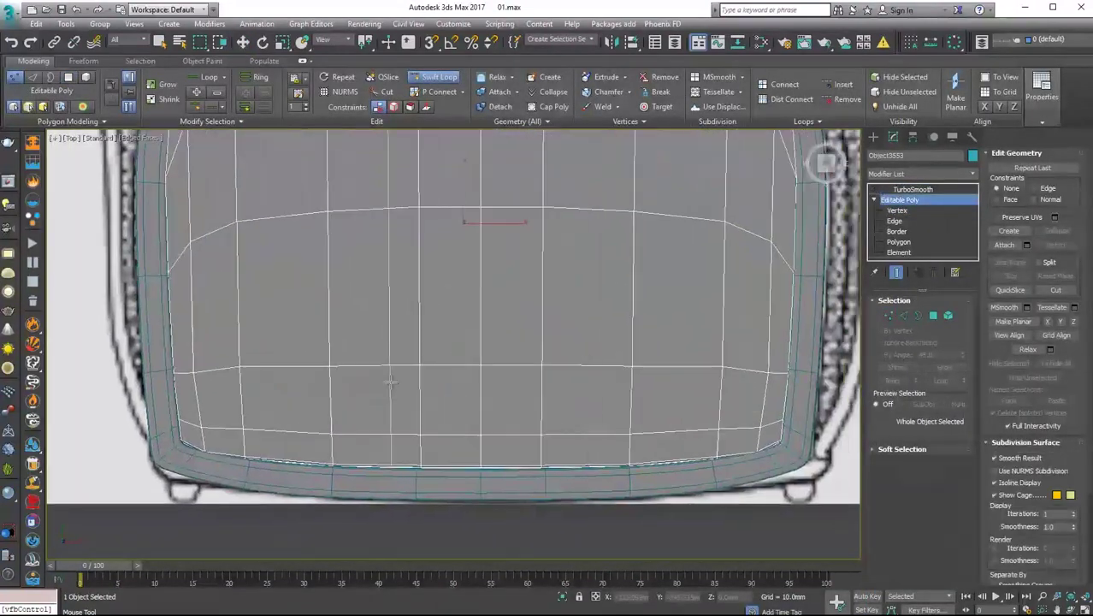
{"action": "scroll", "coordinate": [208, 430], "scroll_direction": "down", "scroll_amount": 5}
{"action": "scroll", "coordinate": [420, 367], "scroll_direction": "up", "scroll_amount": 6}
- Slide an edge loop and select a vertical edge loop on the cushion
{"action": "key", "text": "2"}
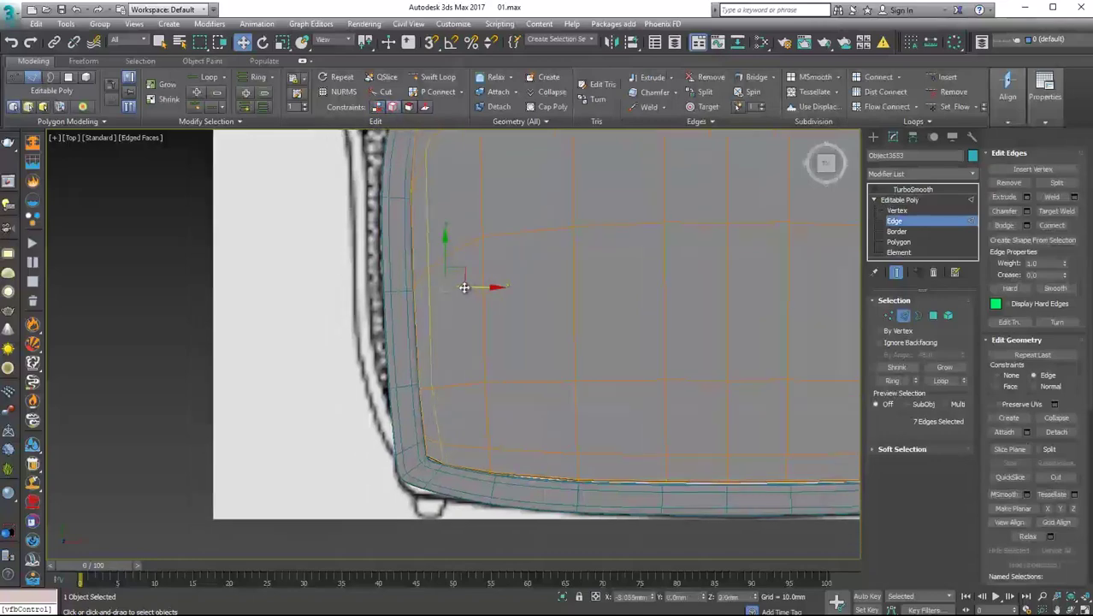
{"action": "middle_click_drag", "start_coordinate": [464, 288], "coordinate": [233, 288]}
{"action": "double_click", "coordinate": [573, 359]}
{"action": "scroll", "coordinate": [573, 359], "scroll_direction": "up", "scroll_amount": 2}
{"action": "scroll", "coordinate": [513, 342], "scroll_direction": "down", "scroll_amount": 4}
{"action": "scroll", "coordinate": [513, 343], "scroll_direction": "down", "scroll_amount": 3}
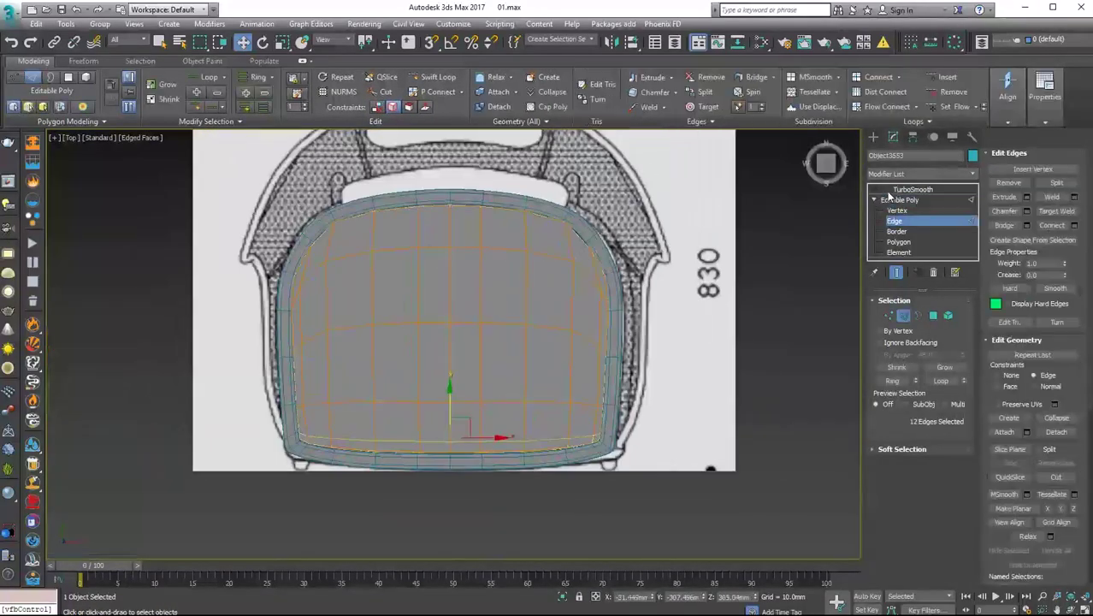
{"action": "left_click", "coordinate": [912, 189]}
{"action": "middle_click_drag", "start_coordinate": [513, 325], "coordinate": [622, 348], "text": "alt"}
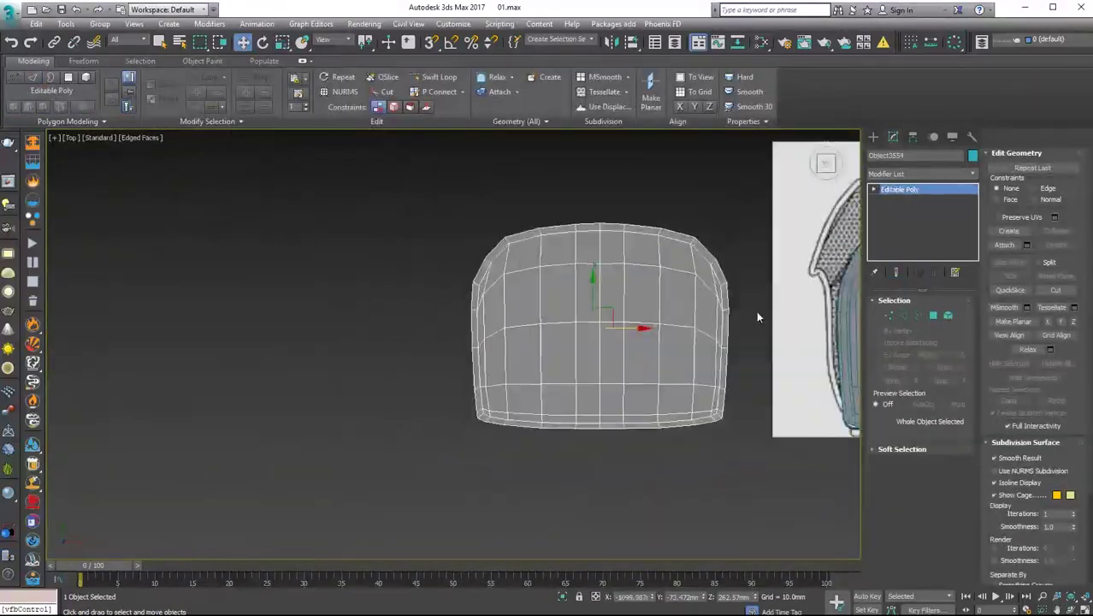
- Frame the seat and flat panel in top view and scale the panel
{"action": "key", "text": "z"}
{"action": "middle_click_drag", "start_coordinate": [444, 308], "coordinate": [530, 270], "text": "alt"}
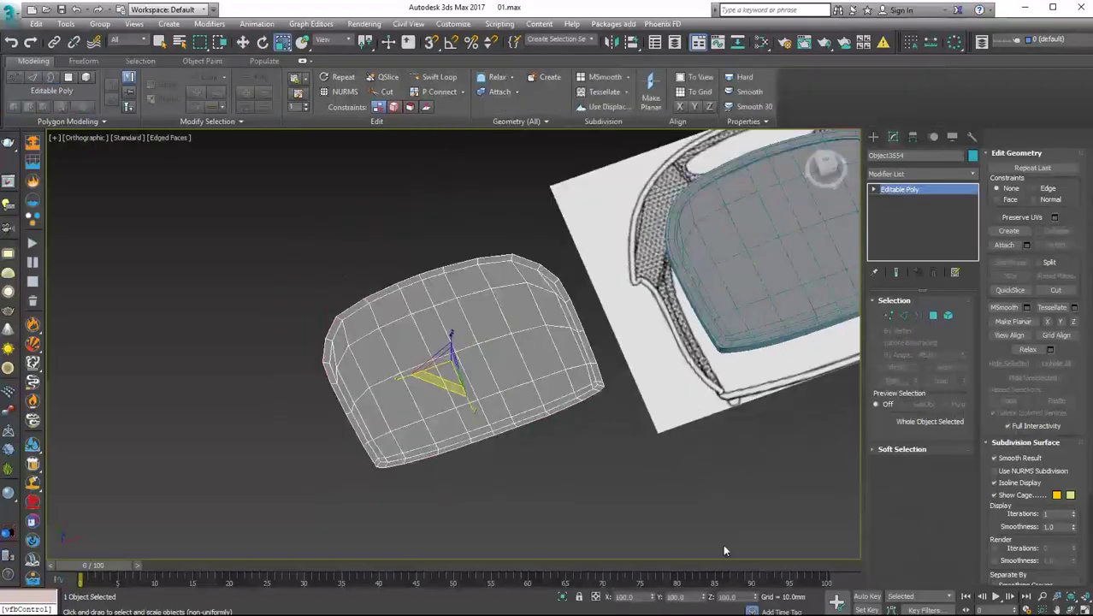
{"action": "key", "text": "t"}
{"action": "key", "text": "z"}
{"action": "key", "text": "r"}
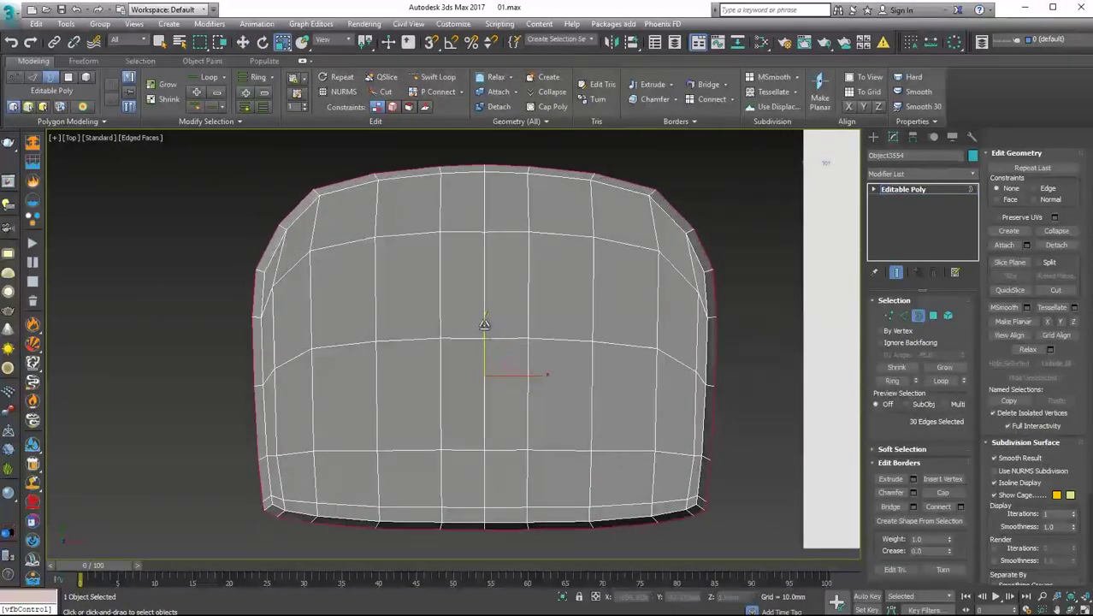
{"action": "key", "text": "shift+z"}
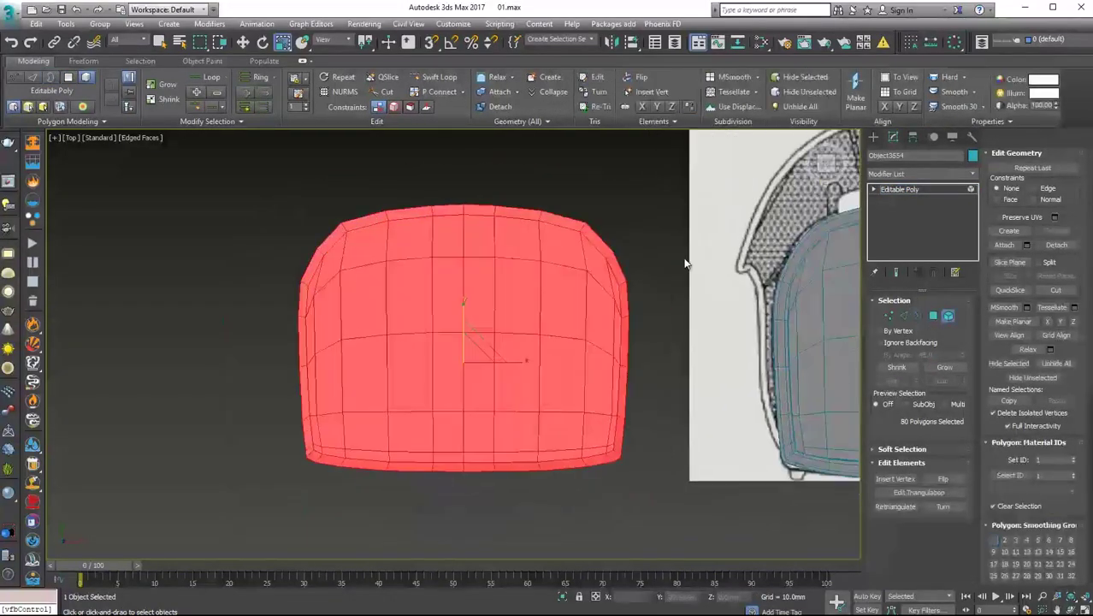
{"action": "middle_click_drag", "start_coordinate": [443, 299], "coordinate": [483, 354], "text": "alt"}
{"action": "key", "text": "6"}
{"action": "key", "text": "w"}
- Add TurboSmooth to the panel, then add a Morpher modifier to the lower cushion
{"action": "left_click", "coordinate": [923, 174]}
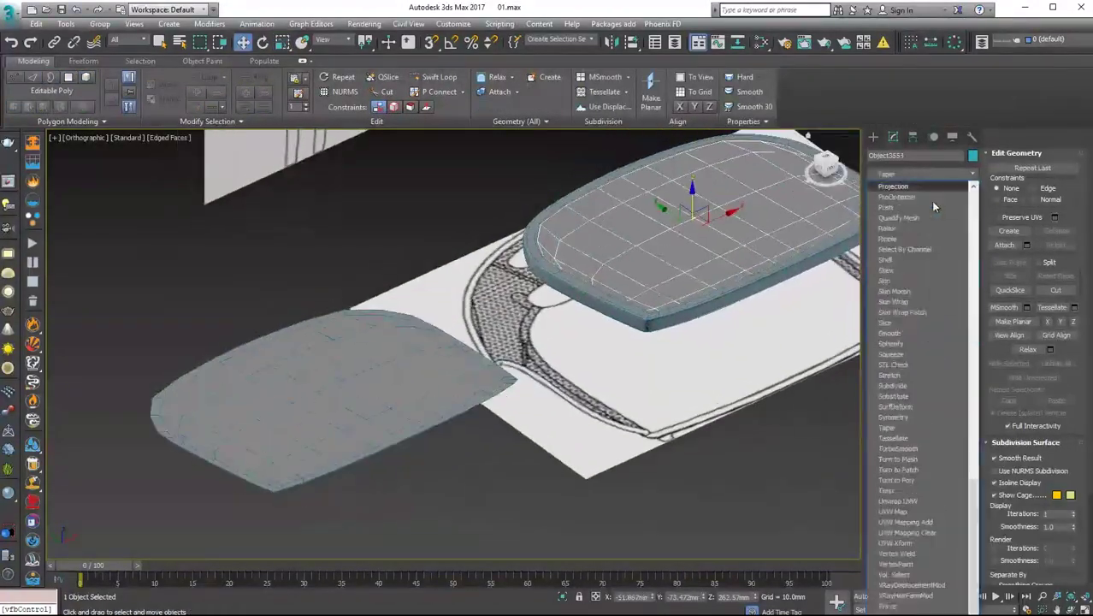
{"action": "left_click", "coordinate": [896, 198]}
{"action": "left_click", "coordinate": [920, 172]}
{"action": "left_click", "coordinate": [405, 402]}
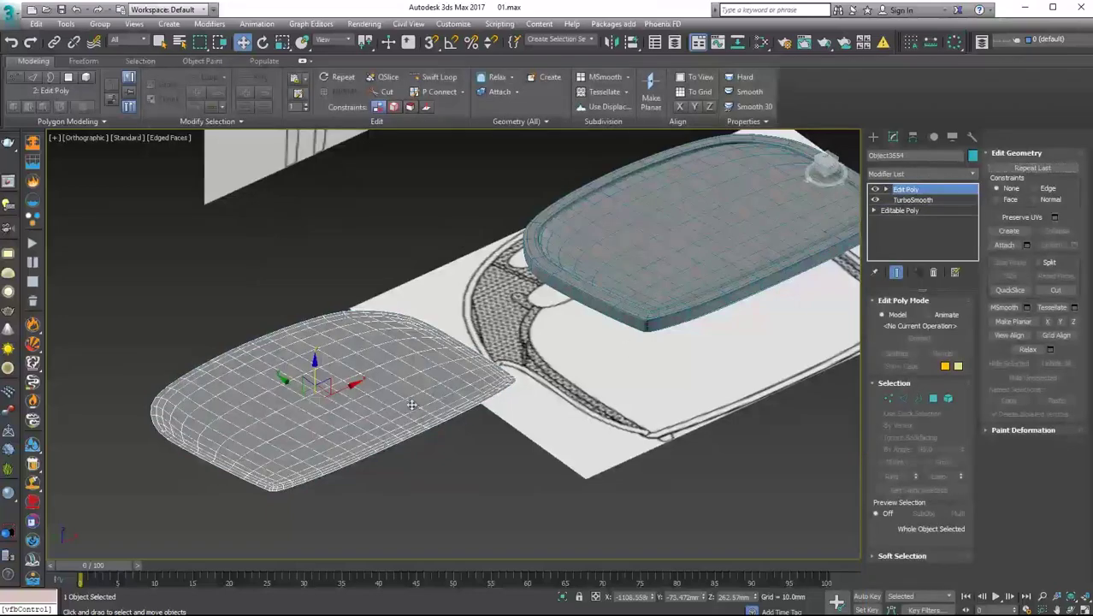
{"action": "left_click", "coordinate": [902, 172]}
{"action": "scroll", "coordinate": [904, 313], "scroll_direction": "down", "scroll_amount": 5}
{"action": "left_click", "coordinate": [890, 281]}
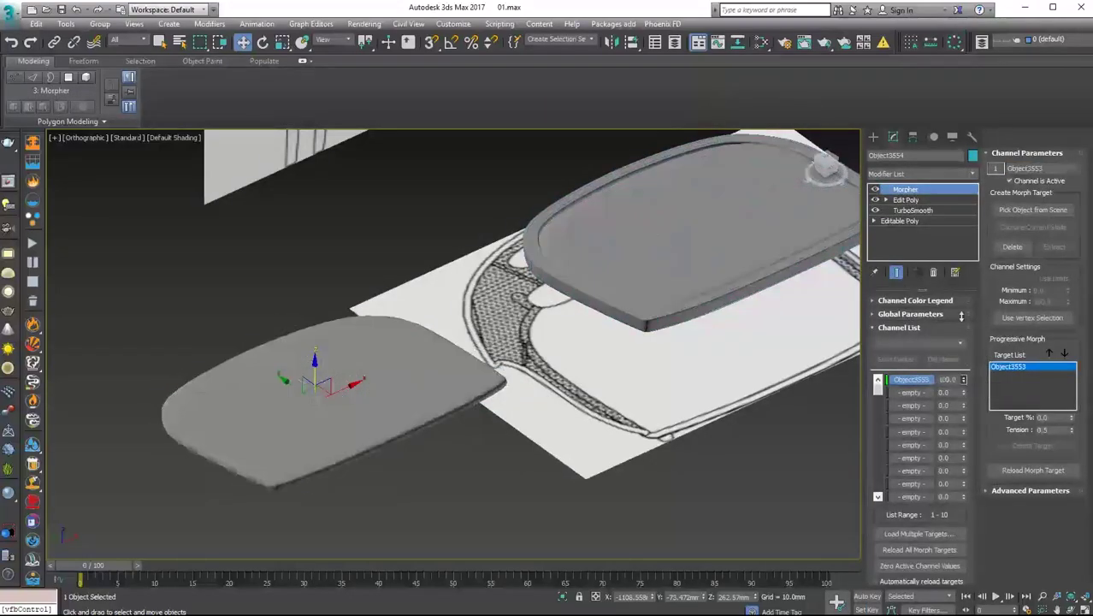
{"action": "scroll", "coordinate": [513, 342], "scroll_direction": "down", "scroll_amount": 5}
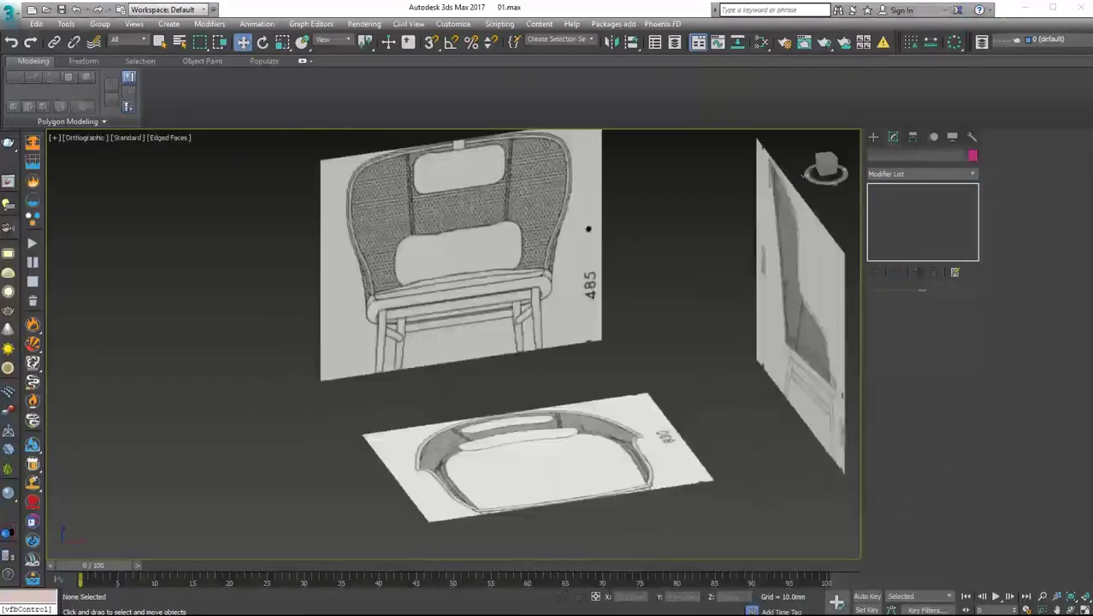
- Create a magenta plane strip in the front view and Shift-clone a copy beside it
{"action": "key", "text": "f"}
{"action": "left_click", "coordinate": [874, 138]}
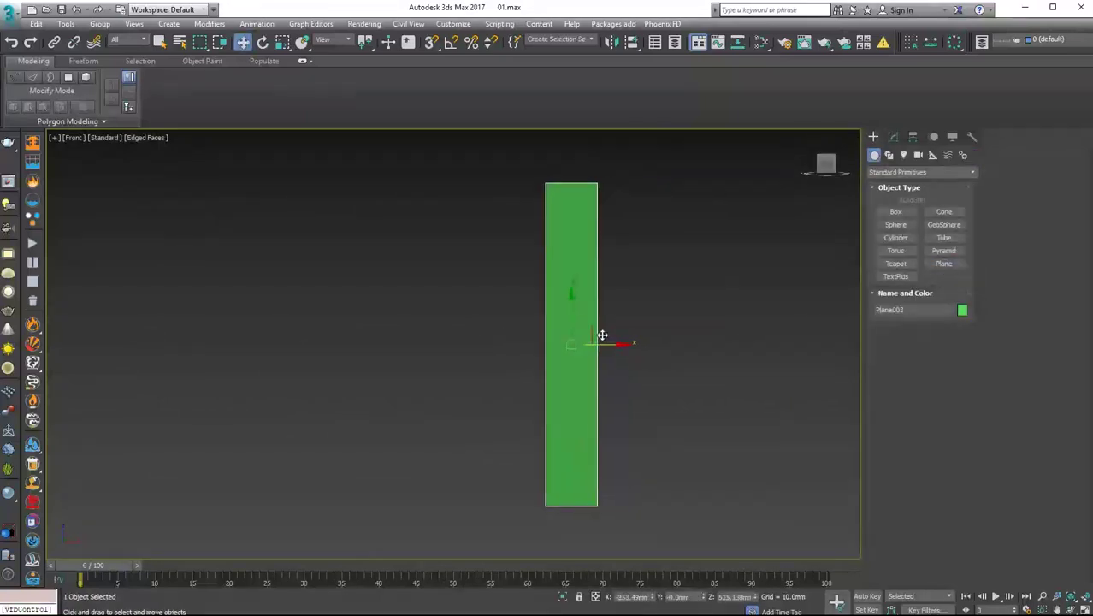
{"action": "left_click", "coordinate": [962, 310]}
{"action": "left_click", "coordinate": [415, 195]}
{"action": "left_click", "coordinate": [396, 279]}
{"action": "left_click", "coordinate": [893, 137]}
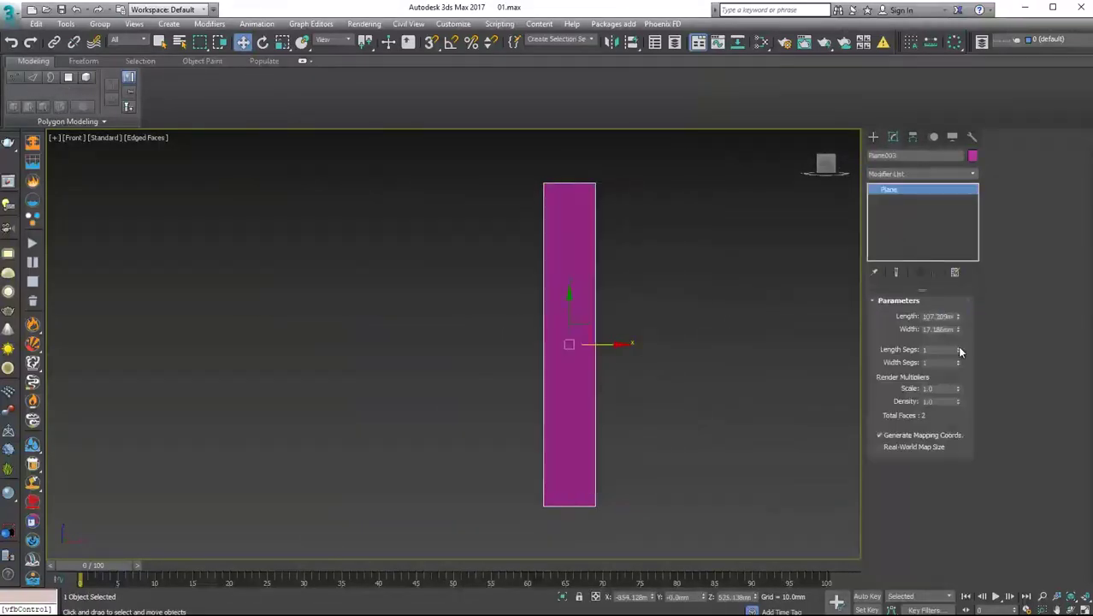
{"action": "left_click_drag", "start_coordinate": [500, 294], "coordinate": [382, 209], "text": "shift"}
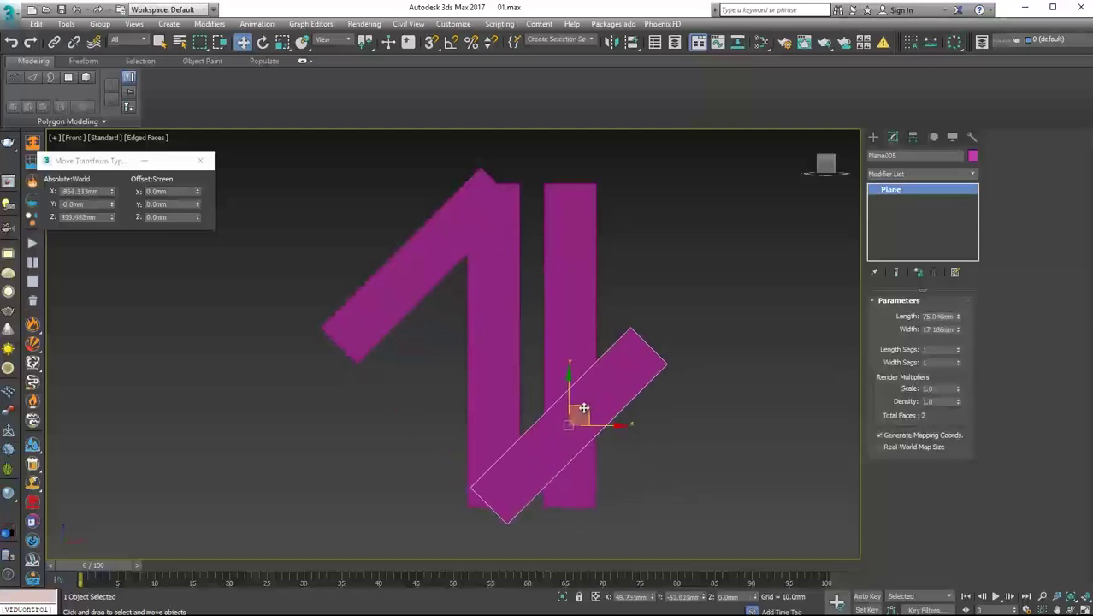
- Convert the strips to Editable Poly and push edges back so they weave over and under
{"action": "right_click", "coordinate": [562, 288]}
{"action": "left_click", "coordinate": [739, 405]}
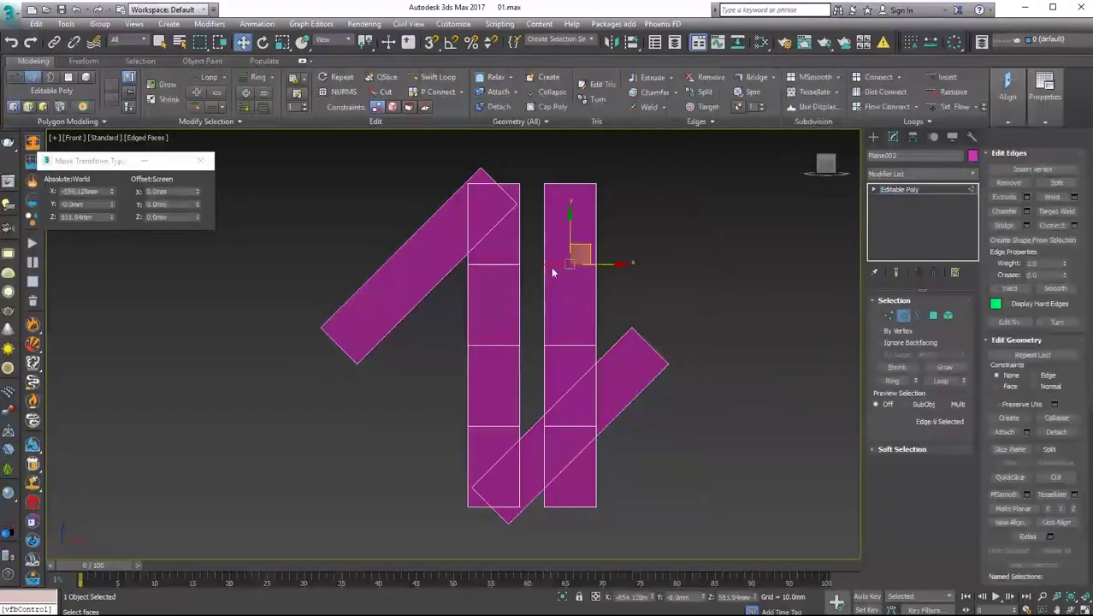
{"action": "mouse_move", "coordinate": [503, 370]}
{"action": "middle_mouse_down", "text": "alt"}
{"action": "mouse_move", "coordinate": [533, 392]}
{"action": "mouse_move", "coordinate": [533, 374]}
{"action": "mouse_move", "coordinate": [449, 313]}
{"action": "mouse_move", "coordinate": [344, 262]}
{"action": "middle_mouse_up", "text": "alt"}
{"action": "scroll", "coordinate": [527, 371], "scroll_direction": "down", "scroll_amount": 3}
{"action": "right_click", "coordinate": [402, 287]}
{"action": "left_click", "coordinate": [342, 349]}
{"action": "left_click", "coordinate": [368, 283]}
{"action": "middle_click_drag", "start_coordinate": [461, 177], "coordinate": [524, 408], "text": "alt"}
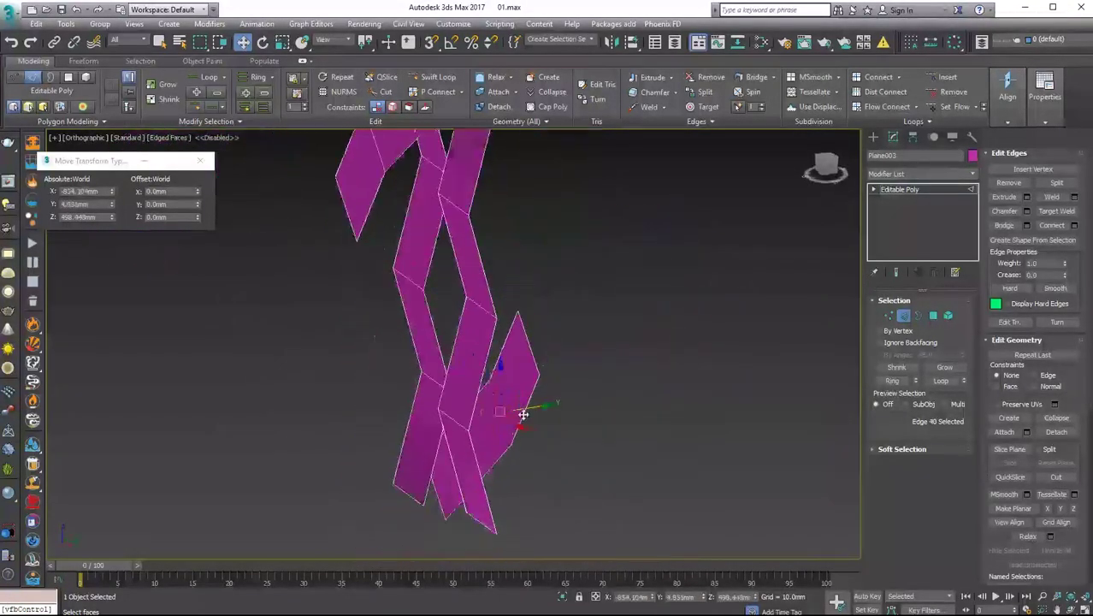
- Rotate-clone the vertical strips' polygons into horizontal crossing strips
{"action": "key", "text": "f"}
{"action": "mouse_move", "coordinate": [500, 305]}
{"action": "middle_mouse_down", "text": "alt"}
{"action": "mouse_move", "coordinate": [541, 317]}
{"action": "mouse_move", "coordinate": [512, 317]}
{"action": "middle_mouse_up", "text": "alt"}
{"action": "key", "text": "f"}
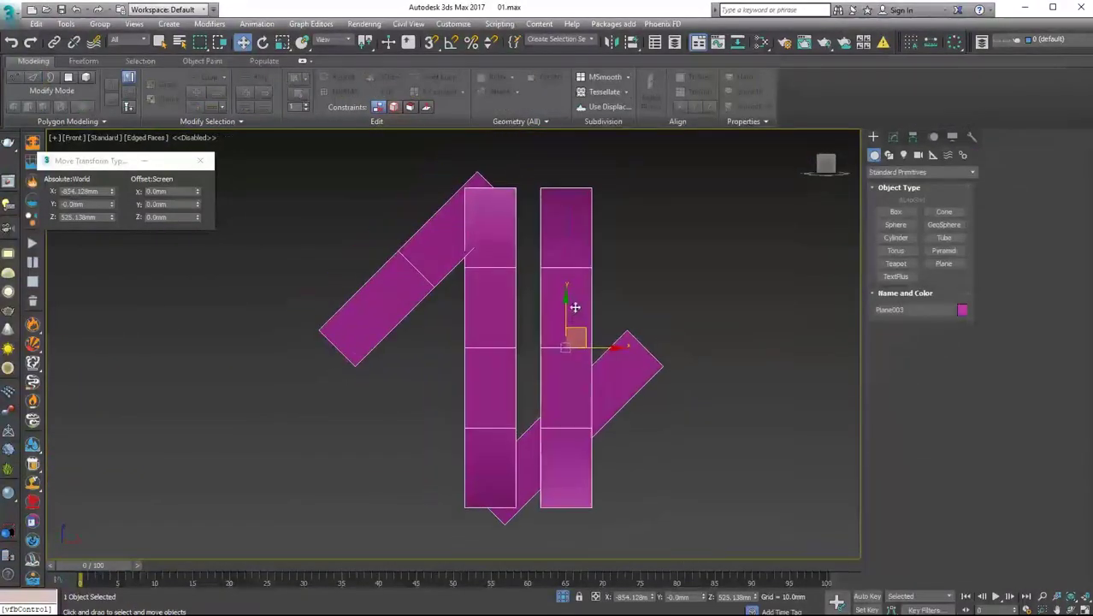
{"action": "key", "text": "4"}
{"action": "key", "text": "e"}
{"action": "left_click_drag", "start_coordinate": [603, 305], "coordinate": [640, 376]}
{"action": "left_click", "coordinate": [684, 307]}
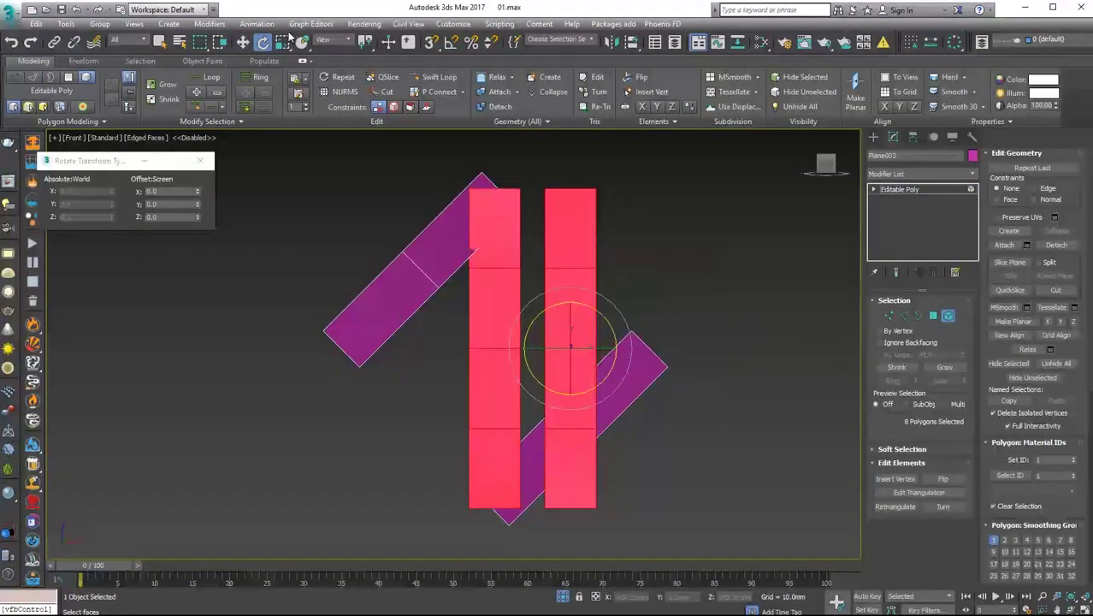
{"action": "mouse_move", "coordinate": [510, 239]}
{"action": "left_mouse_down", "text": "shift"}
{"action": "mouse_move", "coordinate": [592, 335]}
{"action": "mouse_move", "coordinate": [568, 276]}
{"action": "left_mouse_up", "text": "shift"}
{"action": "key", "text": "Return"}
- Inspect the weave from an angle and select the top strip's polygons for rotating
{"action": "middle_click_drag", "start_coordinate": [517, 305], "coordinate": [548, 261], "text": "alt"}
{"action": "key", "text": "f"}
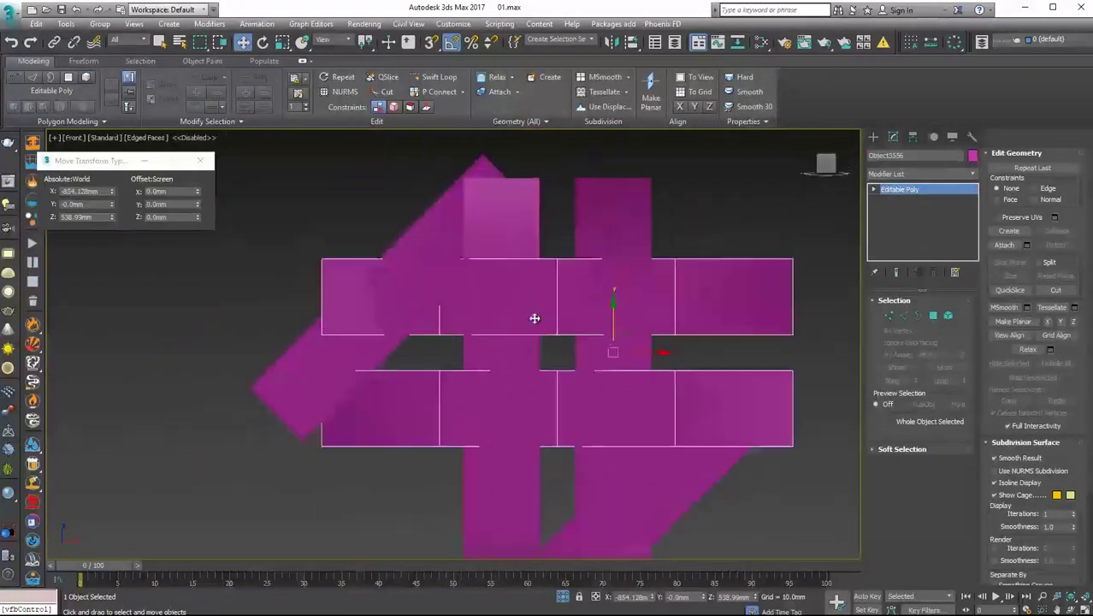
{"action": "key", "text": "4"}
{"action": "middle_click_drag", "start_coordinate": [549, 342], "coordinate": [544, 309], "text": "alt"}
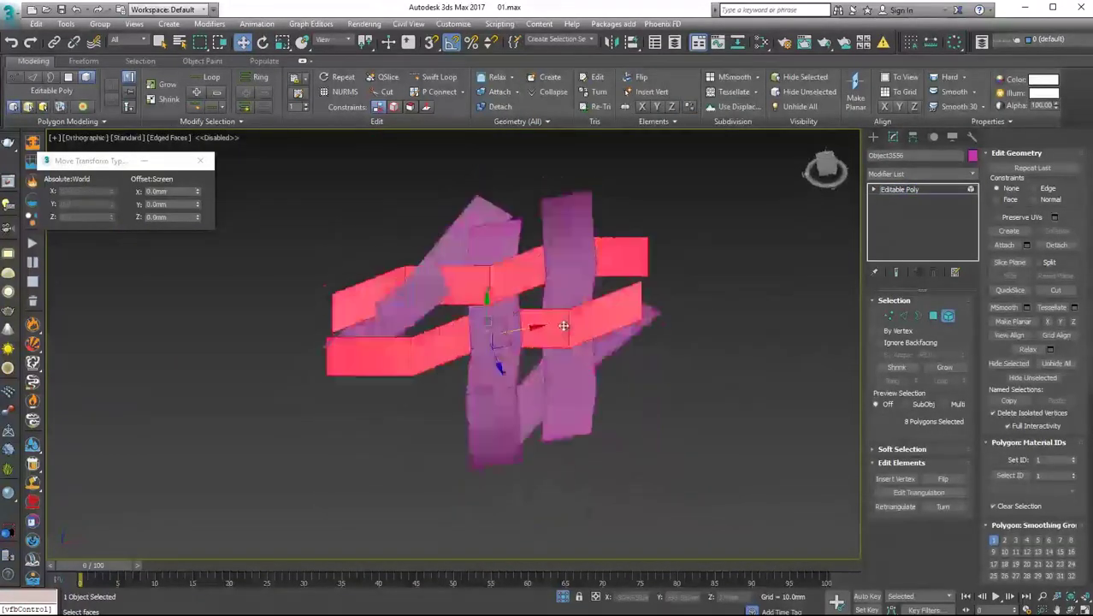
{"action": "key", "text": "f"}
{"action": "left_click", "coordinate": [546, 309]}
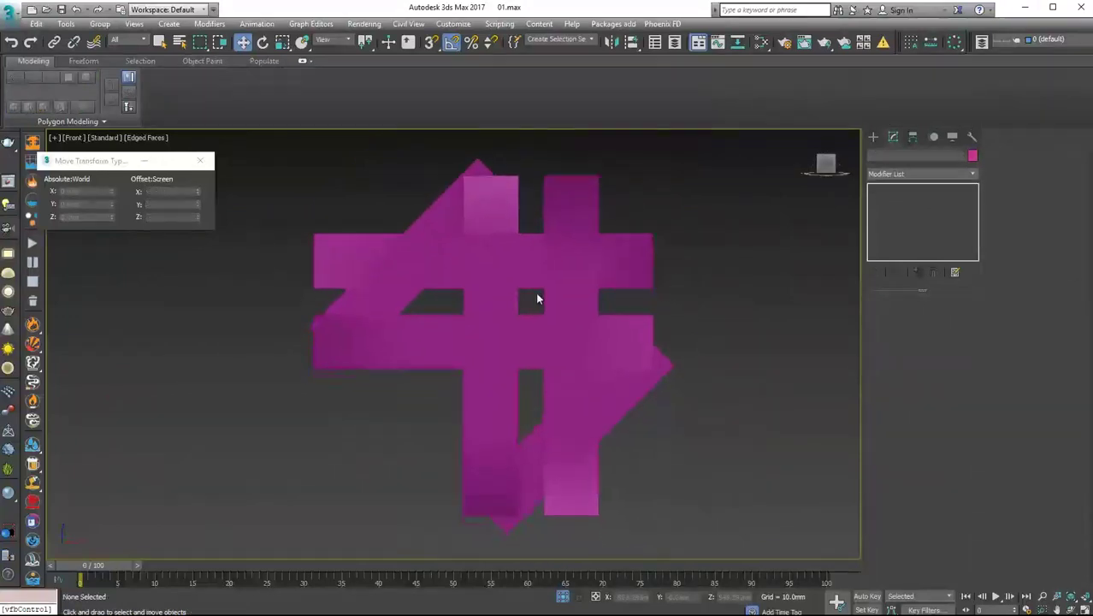
{"action": "left_click", "coordinate": [537, 299]}
{"action": "key", "text": "e"}
- Draw a new diagonal plane strip across the weave and convert it to Editable Poly
{"action": "left_click", "coordinate": [943, 263]}
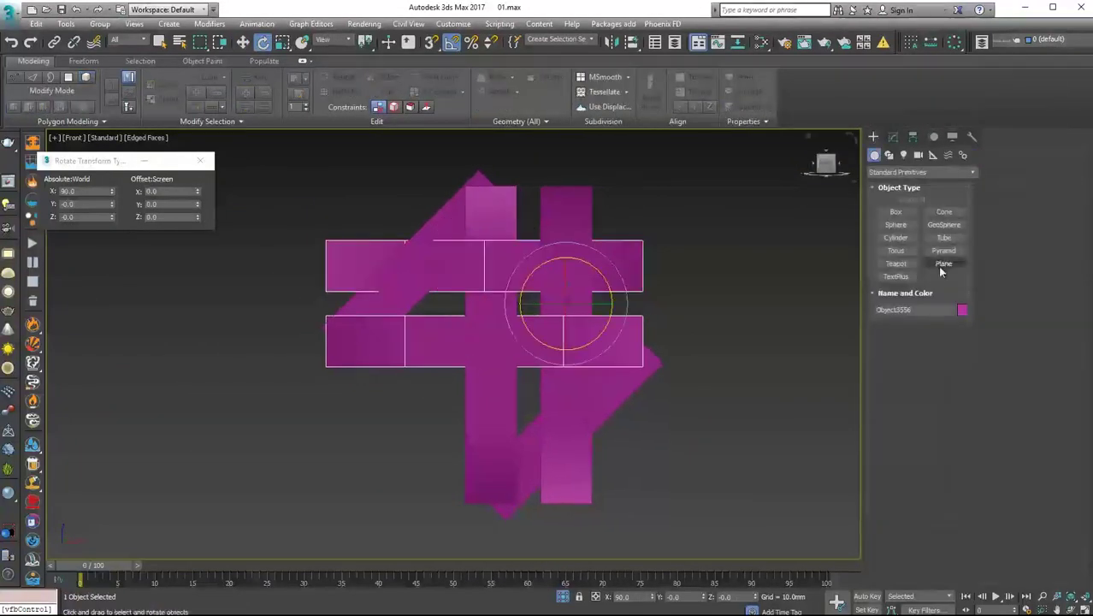
{"action": "left_click_drag", "start_coordinate": [350, 172], "coordinate": [396, 541]}
{"action": "left_click_drag", "start_coordinate": [383, 340], "coordinate": [402, 305]}
{"action": "left_click", "coordinate": [893, 137]}
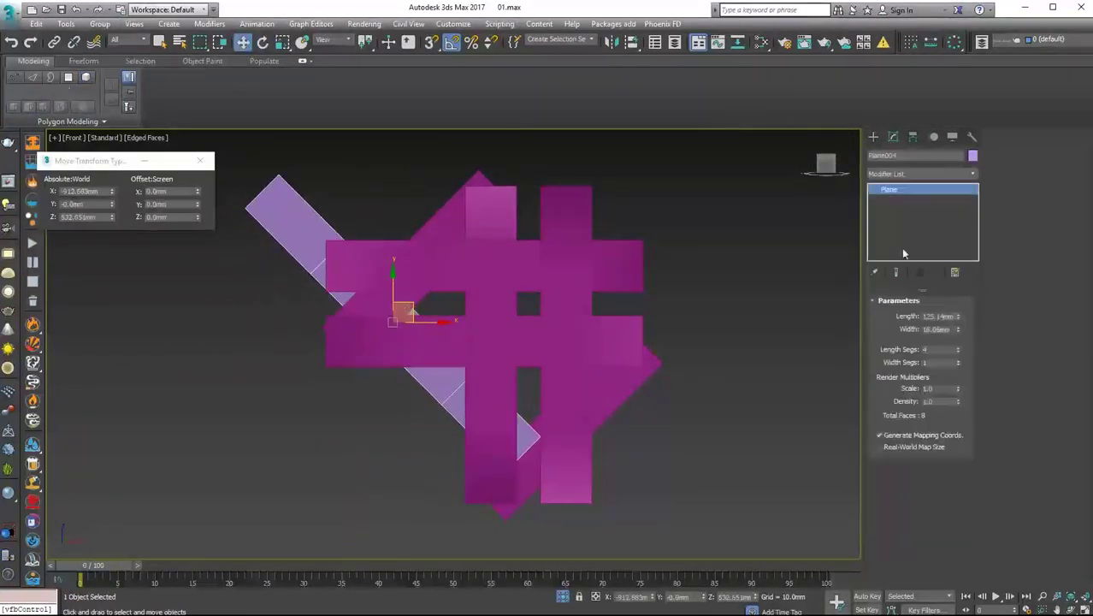
{"action": "right_click", "coordinate": [438, 329]}
{"action": "left_click", "coordinate": [454, 243]}
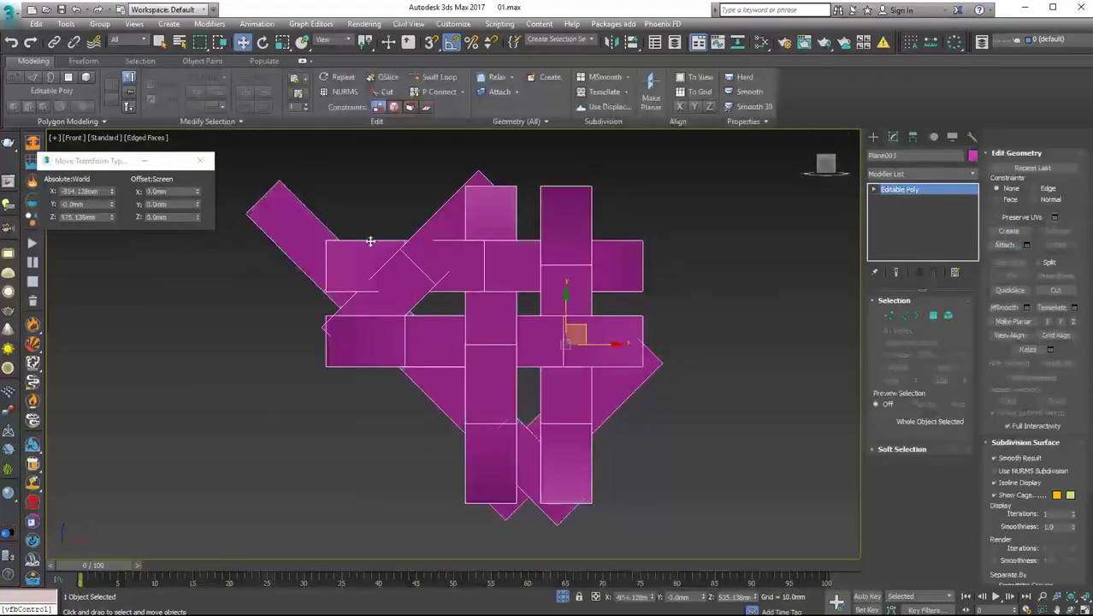
{"action": "key", "text": "2"}
{"action": "scroll", "coordinate": [500, 414], "scroll_direction": "up", "scroll_amount": 5}
{"action": "middle_click_drag", "start_coordinate": [501, 415], "coordinate": [328, 326], "text": "alt"}
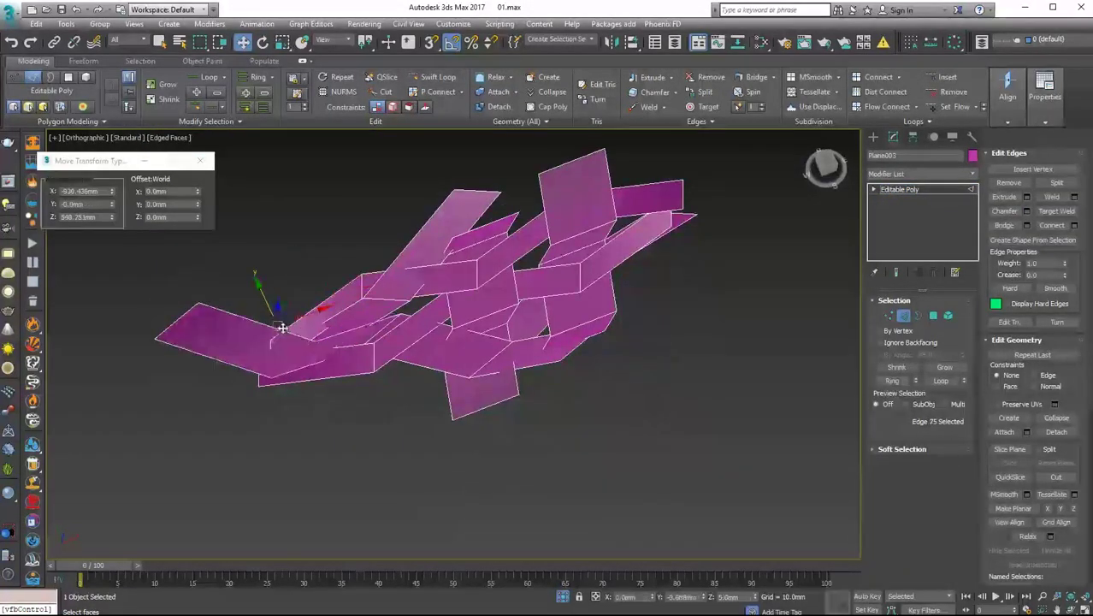
{"action": "key", "text": "f"}
{"action": "scroll", "coordinate": [524, 371], "scroll_direction": "up", "scroll_amount": 2}
{"action": "scroll", "coordinate": [630, 372], "scroll_direction": "down", "scroll_amount": 1}
- Place a text shape in the view, then undo it
{"action": "left_click", "coordinate": [873, 137]}
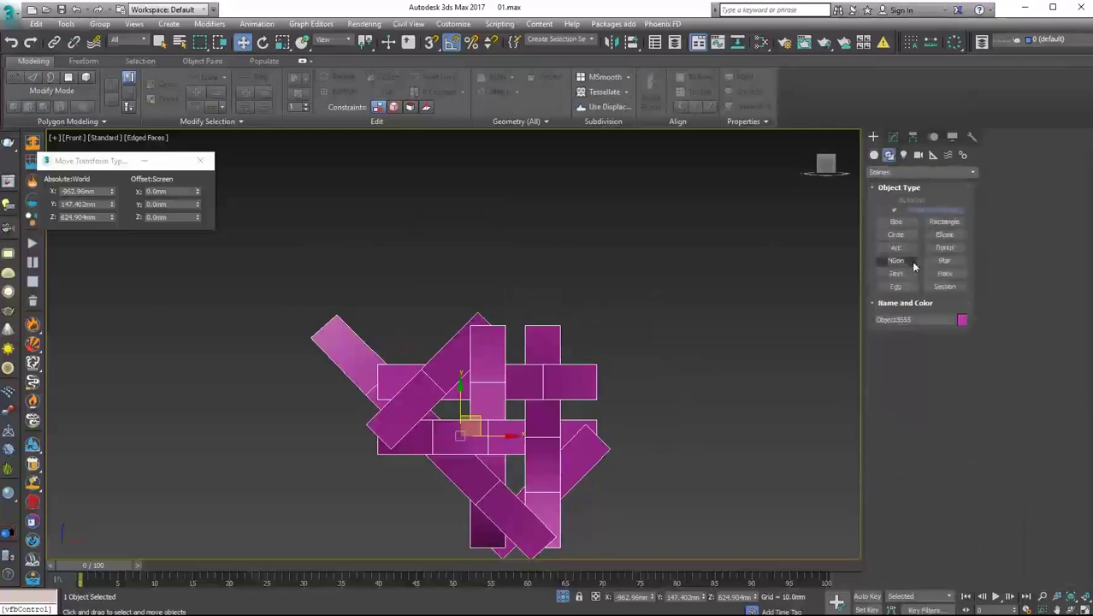
{"action": "left_click", "coordinate": [895, 273]}
{"action": "left_click", "coordinate": [517, 333]}
{"action": "key", "text": "ctrl+z"}
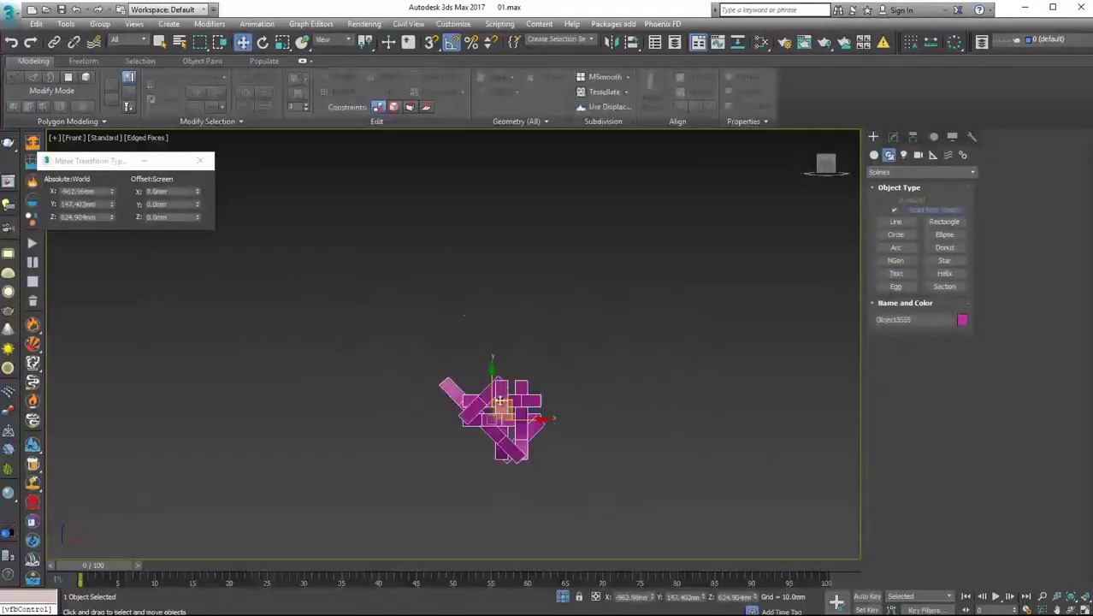
{"action": "scroll", "coordinate": [530, 380], "scroll_direction": "up", "scroll_amount": 4}
{"action": "scroll", "coordinate": [560, 365], "scroll_direction": "down", "scroll_amount": 4}
{"action": "scroll", "coordinate": [561, 366], "scroll_direction": "up", "scroll_amount": 4}
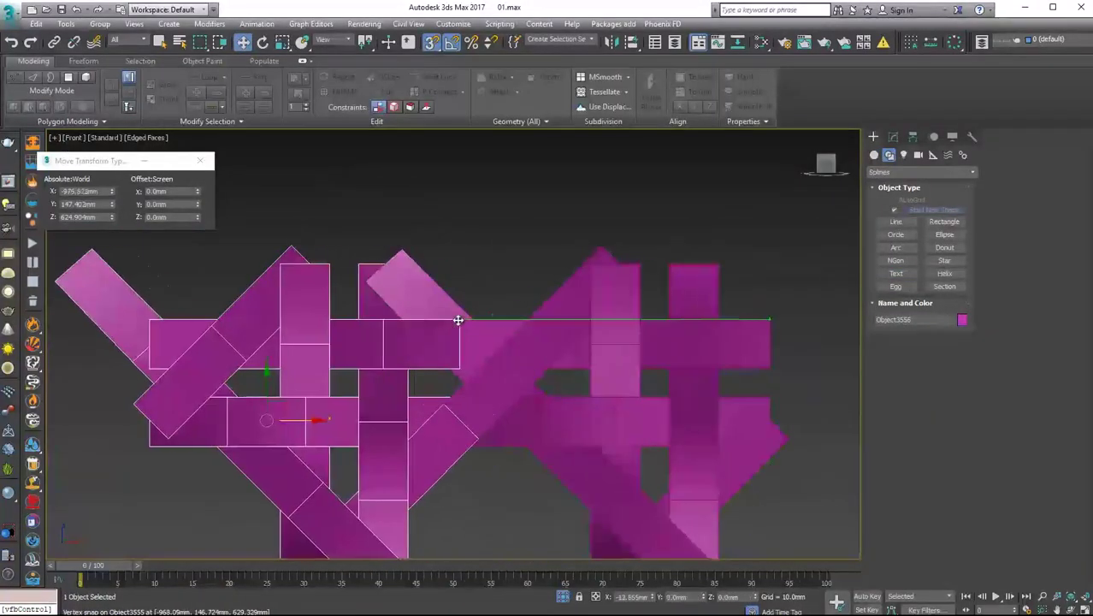
- Copy the tile 10 times into a row, then copy rows upward and to the right
{"action": "left_click", "coordinate": [546, 369]}
{"action": "scroll", "coordinate": [547, 377], "scroll_direction": "up", "scroll_amount": 4}
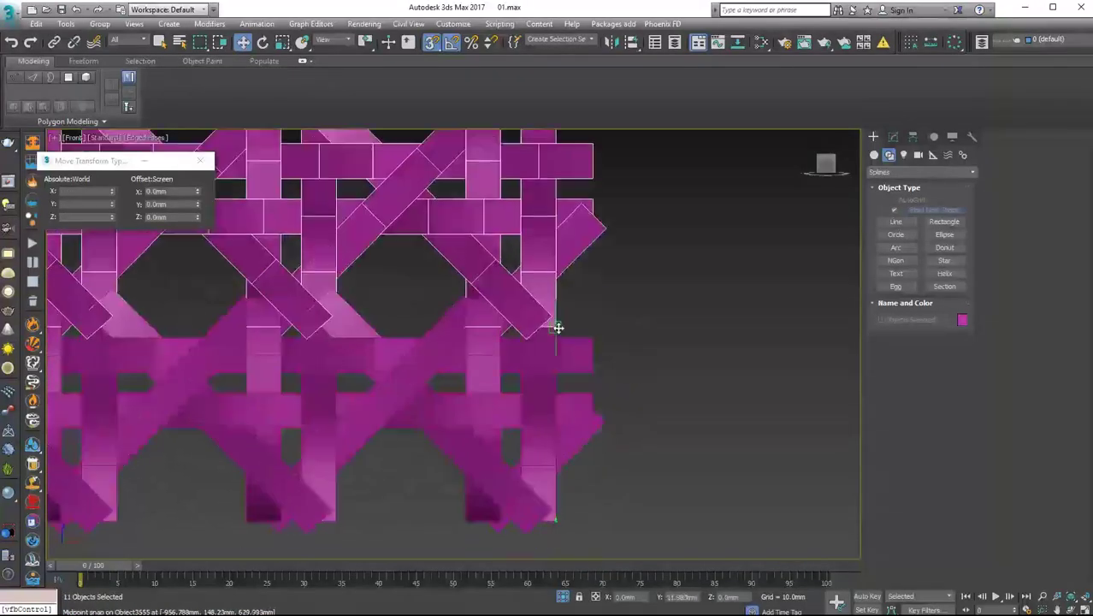
{"action": "left_click_drag", "start_coordinate": [564, 514], "coordinate": [578, 323], "text": "shift"}
{"action": "left_click", "coordinate": [546, 369]}
{"action": "scroll", "coordinate": [547, 376], "scroll_direction": "down", "scroll_amount": 4}
{"action": "left_click_drag", "start_coordinate": [609, 470], "coordinate": [799, 470], "text": "shift"}
- Attach all listed cane tiles into one object and add a TurboSmooth modifier
{"action": "left_click", "coordinate": [548, 367]}
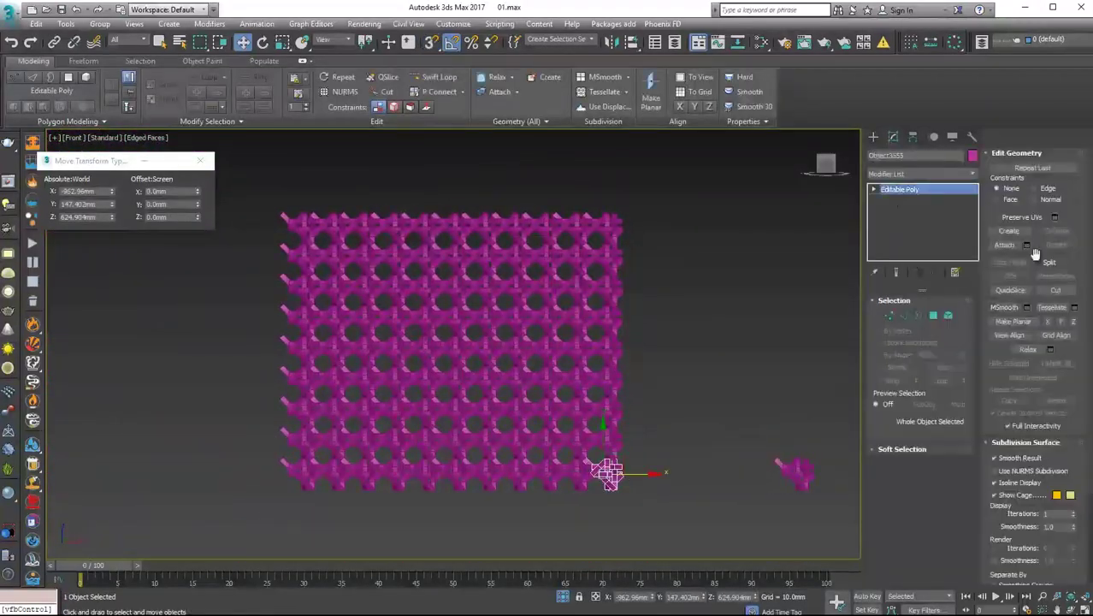
{"action": "left_click", "coordinate": [1026, 245]}
{"action": "left_click", "coordinate": [341, 435]}
{"action": "scroll", "coordinate": [453, 342], "scroll_direction": "up", "scroll_amount": 5}
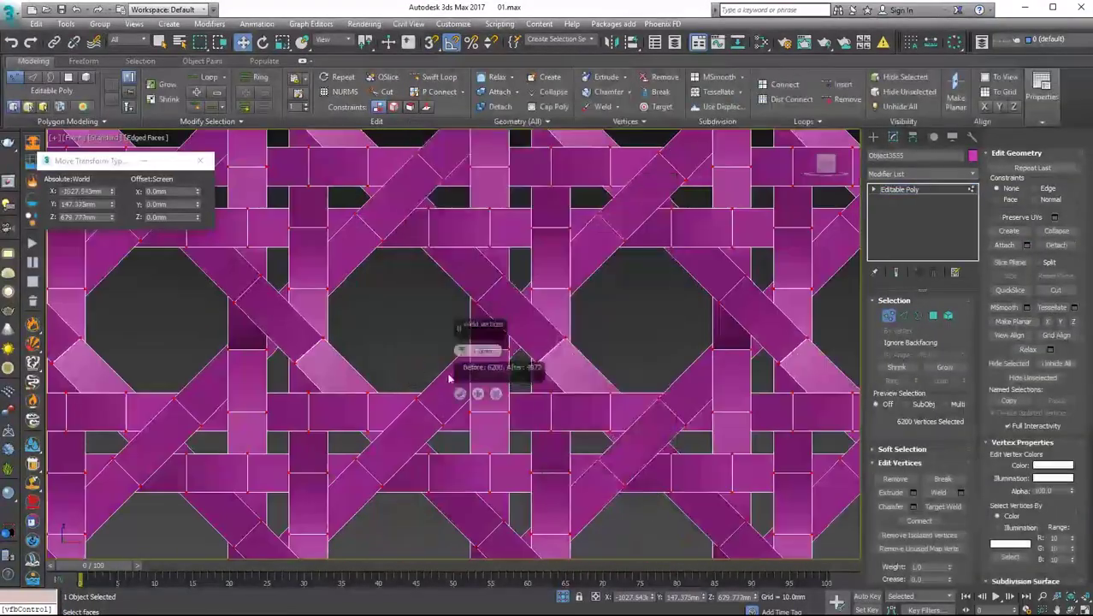
{"action": "left_click", "coordinate": [922, 173]}
{"action": "left_click", "coordinate": [913, 330]}
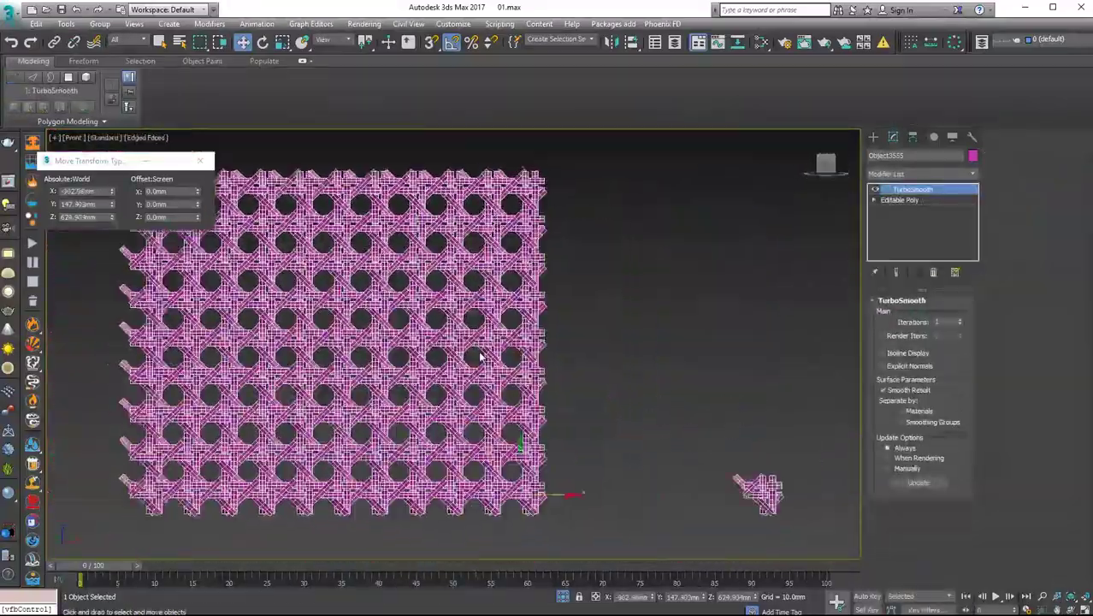
{"action": "scroll", "coordinate": [394, 342], "scroll_direction": "down", "scroll_amount": 5}
{"action": "key", "text": "t"}
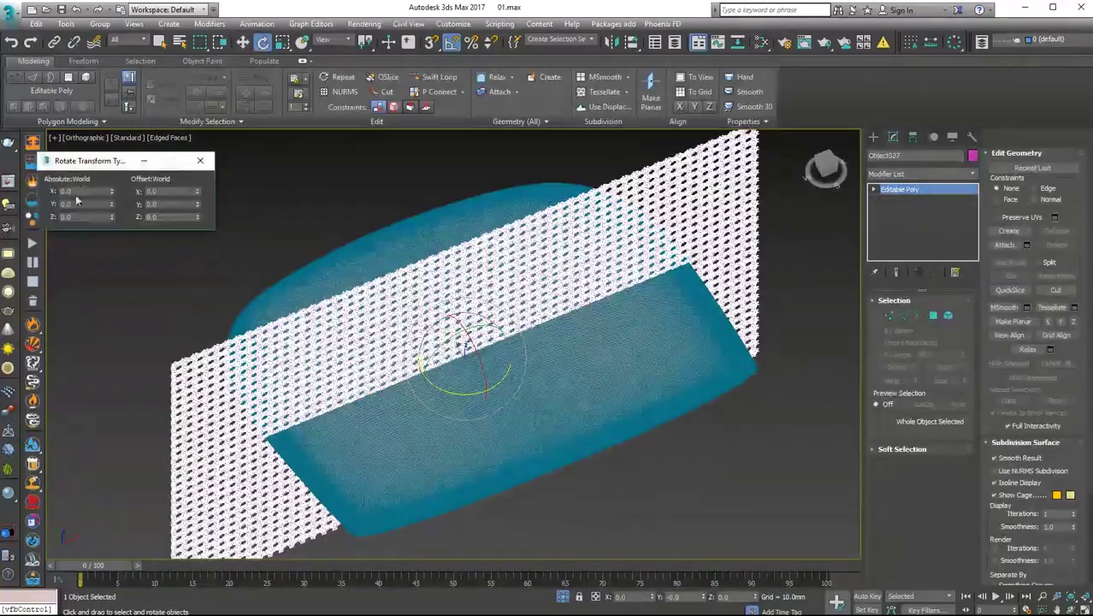
- Move the cane mesh over the seat in the left view, adjust its pivot, and add Shell
{"action": "key", "text": "l"}
{"action": "key", "text": "w"}
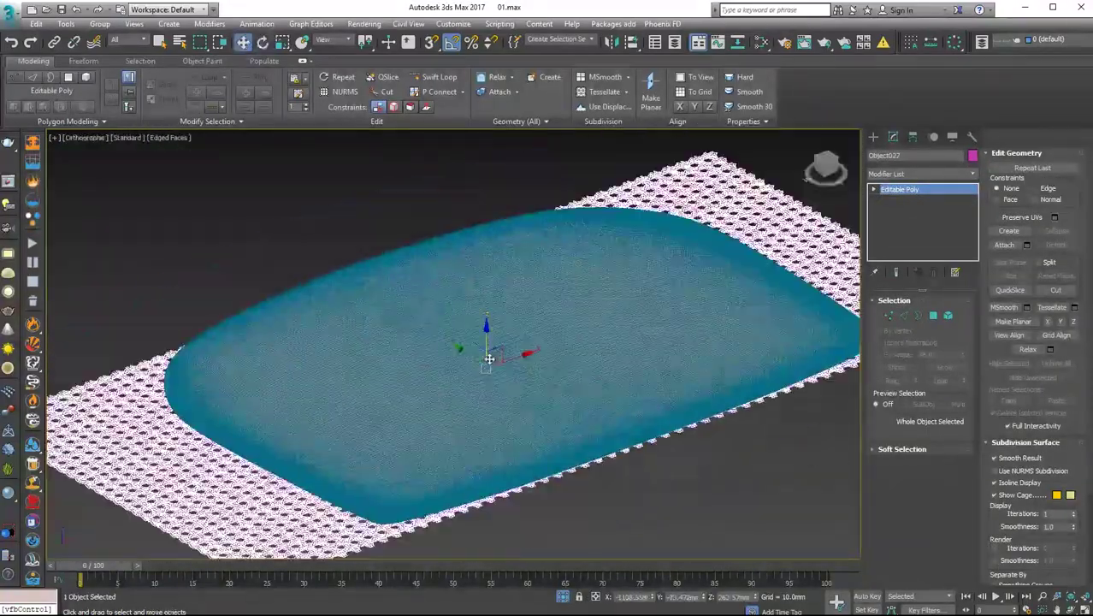
{"action": "middle_click_drag", "start_coordinate": [477, 322], "coordinate": [429, 431], "text": "alt"}
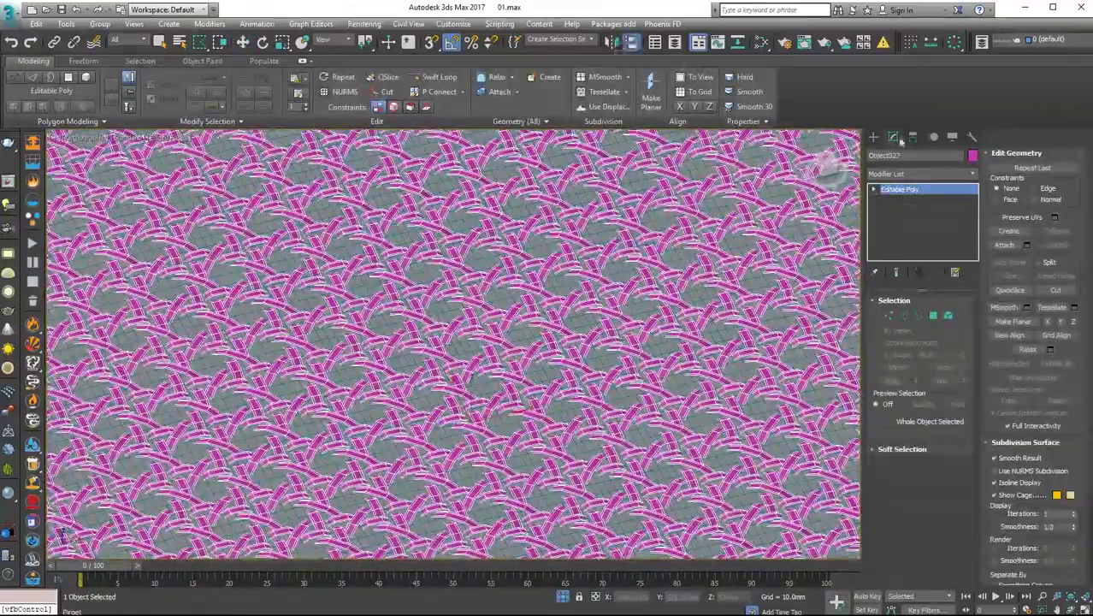
{"action": "left_click", "coordinate": [911, 137]}
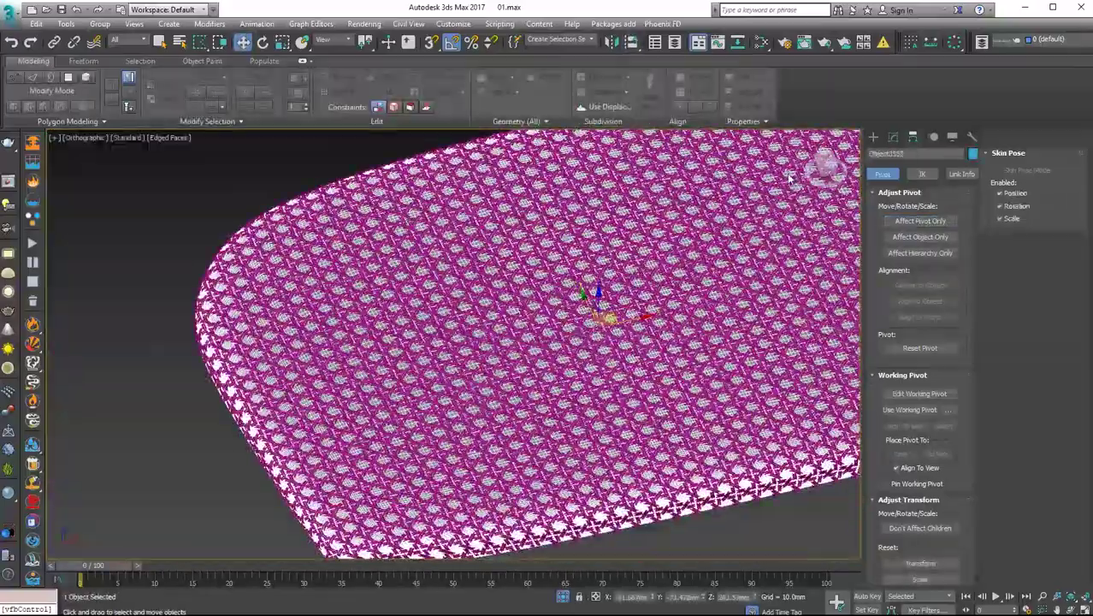
{"action": "left_click", "coordinate": [893, 137]}
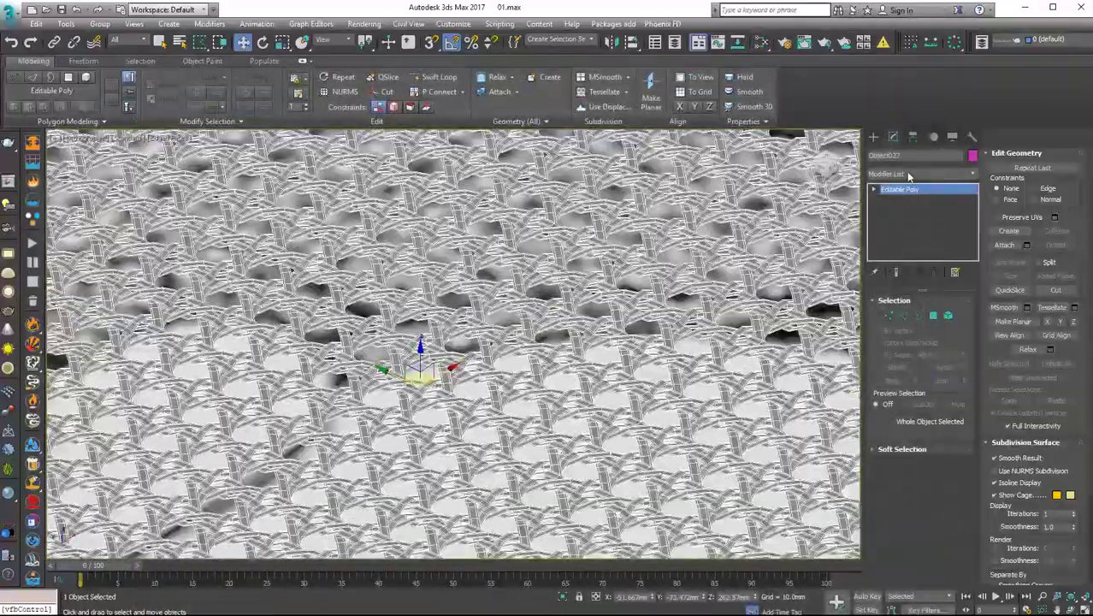
{"action": "left_click", "coordinate": [910, 173]}
{"action": "left_click", "coordinate": [887, 259]}
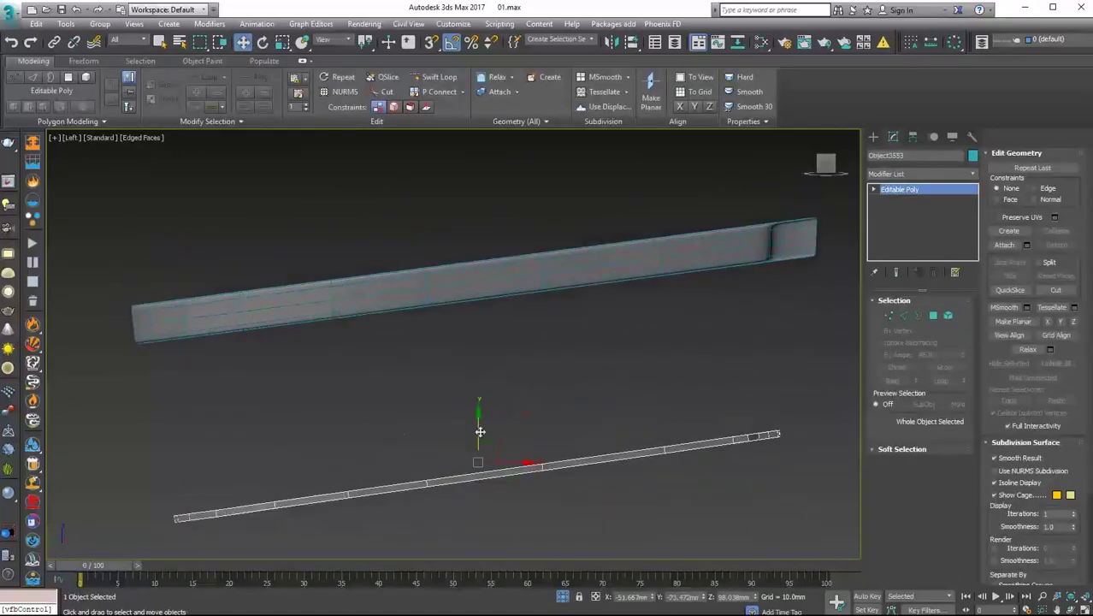
- Add an FFD 2x2x2 modifier to the line and edit its control points
{"action": "left_click", "coordinate": [919, 174]}
{"action": "left_click", "coordinate": [906, 219]}
{"action": "left_click", "coordinate": [919, 199]}
{"action": "scroll", "coordinate": [418, 405], "scroll_direction": "up", "scroll_amount": 5}
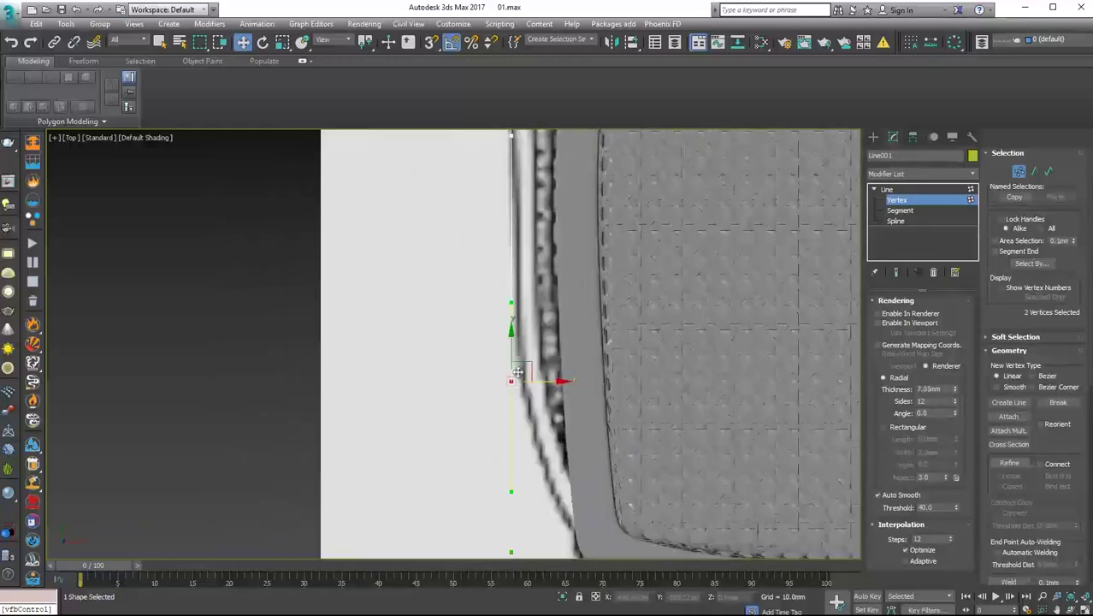
{"action": "scroll", "coordinate": [596, 421], "scroll_direction": "up", "scroll_amount": 2}
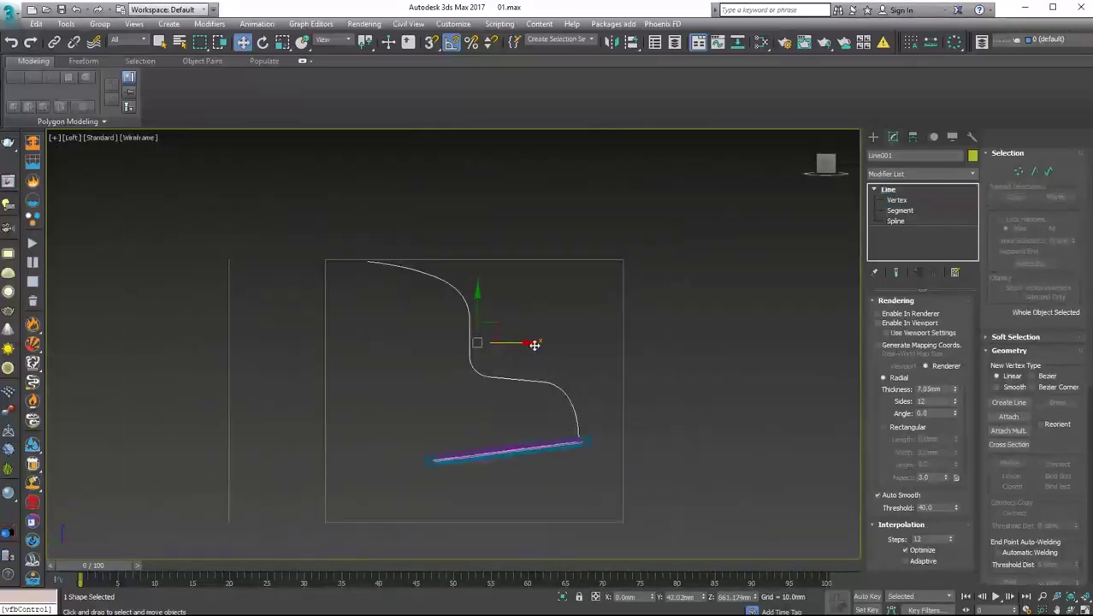
- Add Normalize Spline to the profile curve with a 130 mm segment length
{"action": "left_click", "coordinate": [952, 137]}
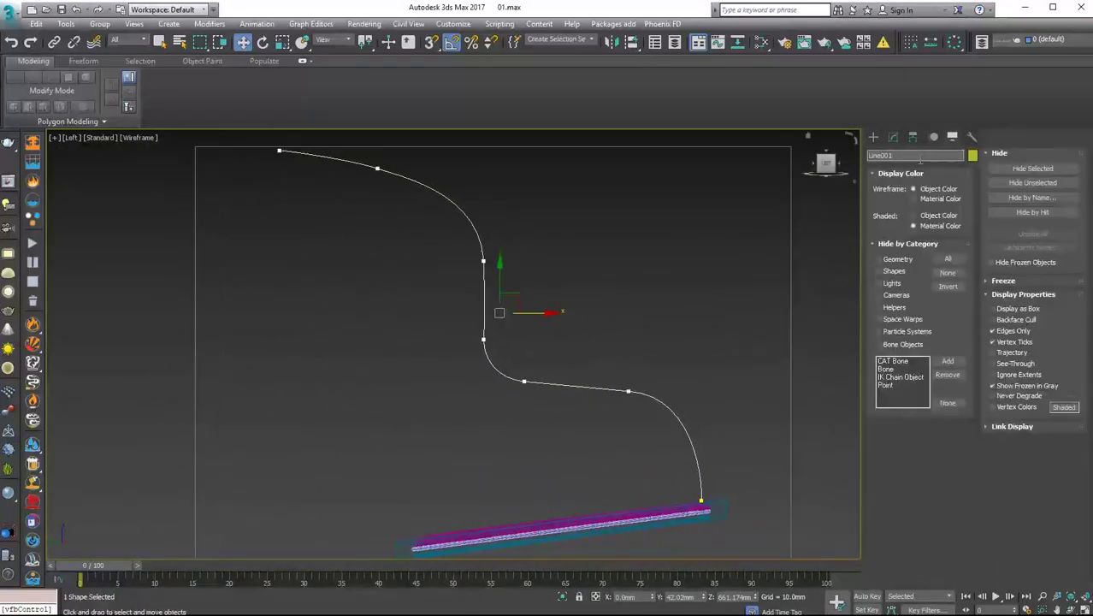
{"action": "left_click", "coordinate": [893, 137]}
{"action": "left_click", "coordinate": [900, 174]}
{"action": "left_click", "coordinate": [906, 402]}
{"action": "key", "text": "F3"}
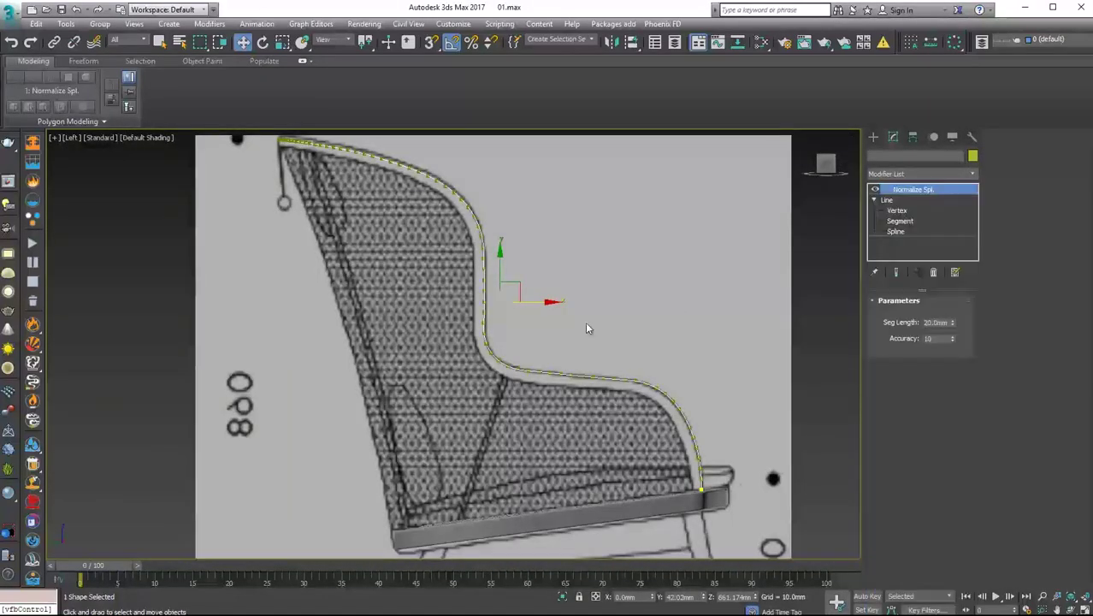
{"action": "left_click_drag", "start_coordinate": [952, 322], "coordinate": [949, 294]}
{"action": "left_click_drag", "start_coordinate": [935, 251], "coordinate": [936, 251]}
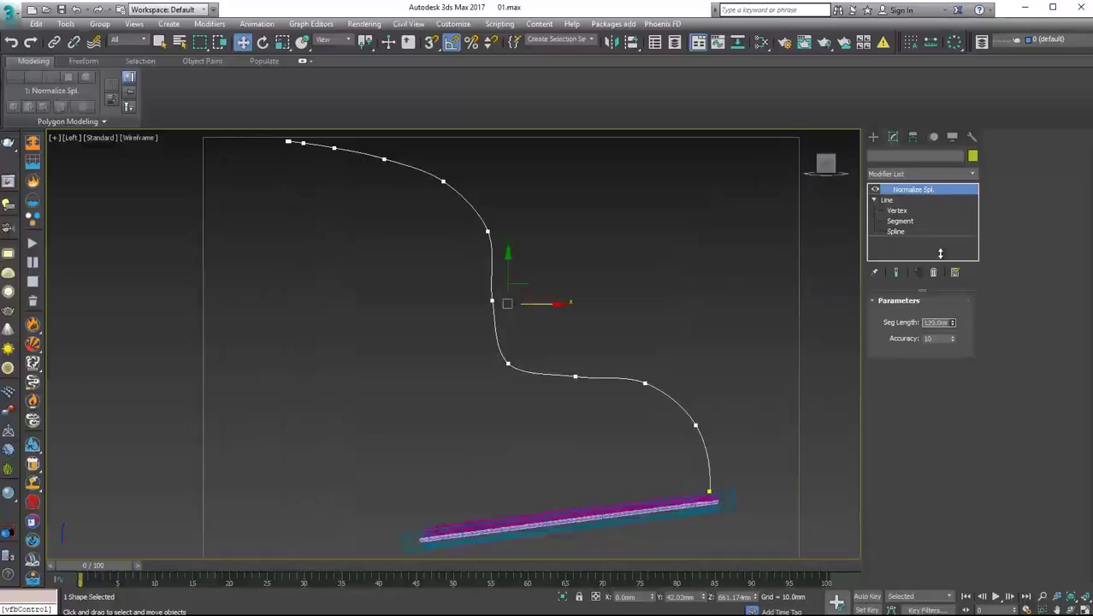
- Collapse the curve to an editable spline and return to the left view
{"action": "right_click", "coordinate": [756, 347]}
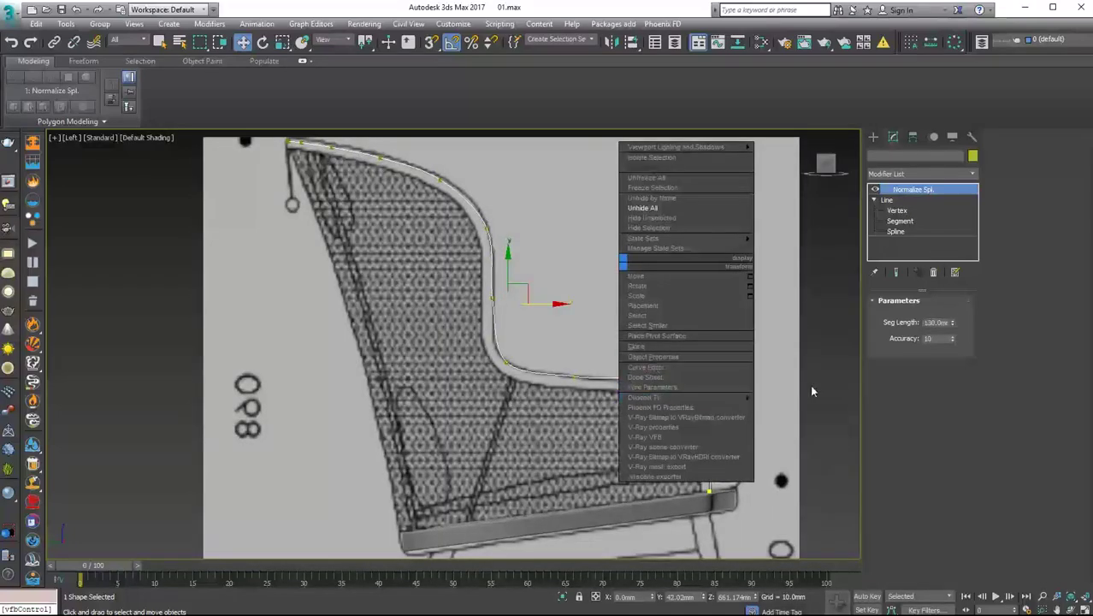
{"action": "left_click", "coordinate": [809, 384]}
{"action": "scroll", "coordinate": [530, 312], "scroll_direction": "down", "scroll_amount": 3}
{"action": "middle_click_drag", "start_coordinate": [519, 314], "coordinate": [466, 371], "text": "alt"}
{"action": "key", "text": "l"}
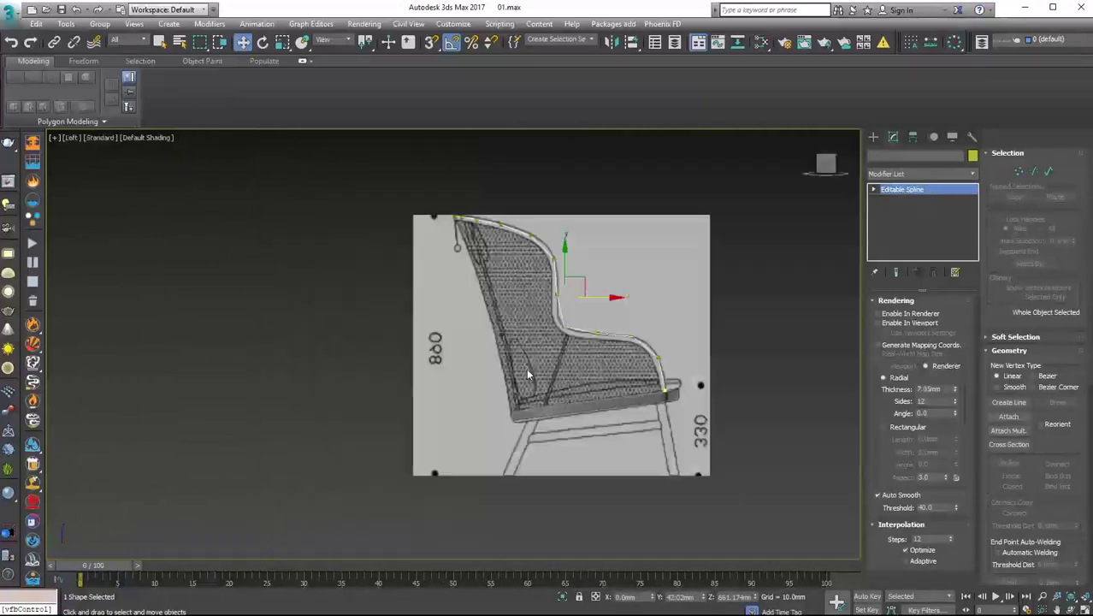
{"action": "scroll", "coordinate": [526, 368], "scroll_direction": "up", "scroll_amount": 3}
{"action": "left_click", "coordinate": [873, 137]}
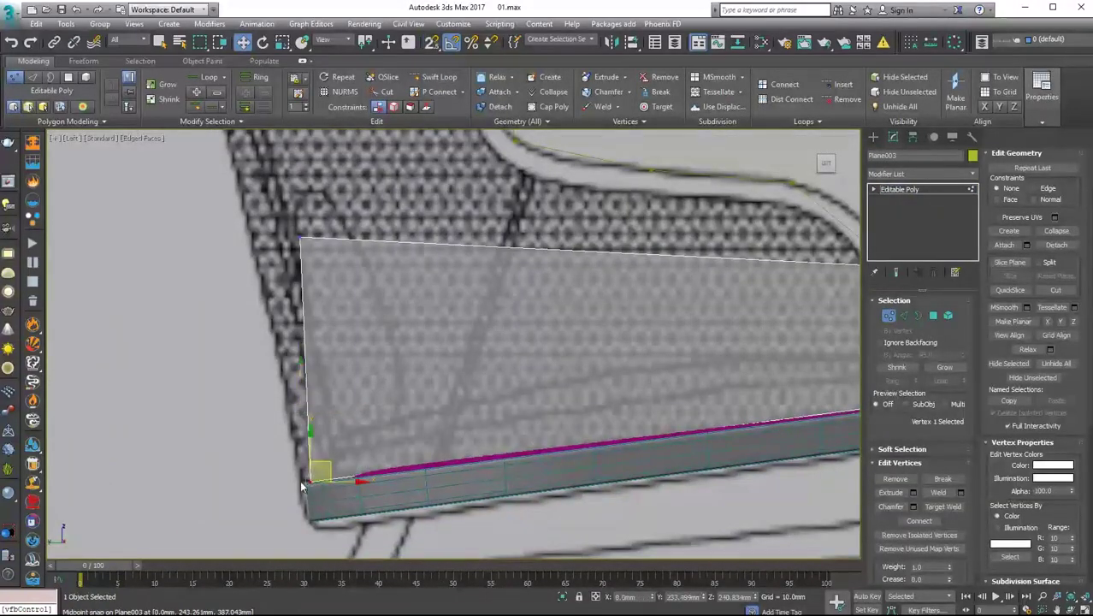
- Move a group of Plane003's vertices onto the profile and view the shaped mesh from above
{"action": "scroll", "coordinate": [301, 485], "scroll_direction": "up", "scroll_amount": 2}
{"action": "scroll", "coordinate": [301, 484], "scroll_direction": "up", "scroll_amount": 2}
{"action": "scroll", "coordinate": [342, 461], "scroll_direction": "down", "scroll_amount": 5}
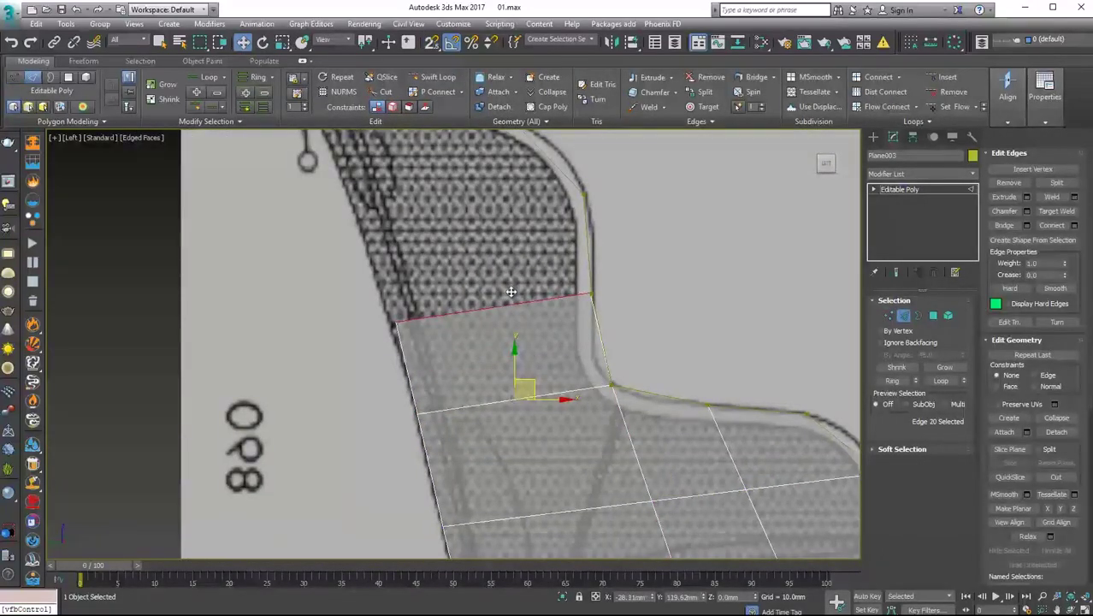
{"action": "scroll", "coordinate": [511, 292], "scroll_direction": "down", "scroll_amount": 2}
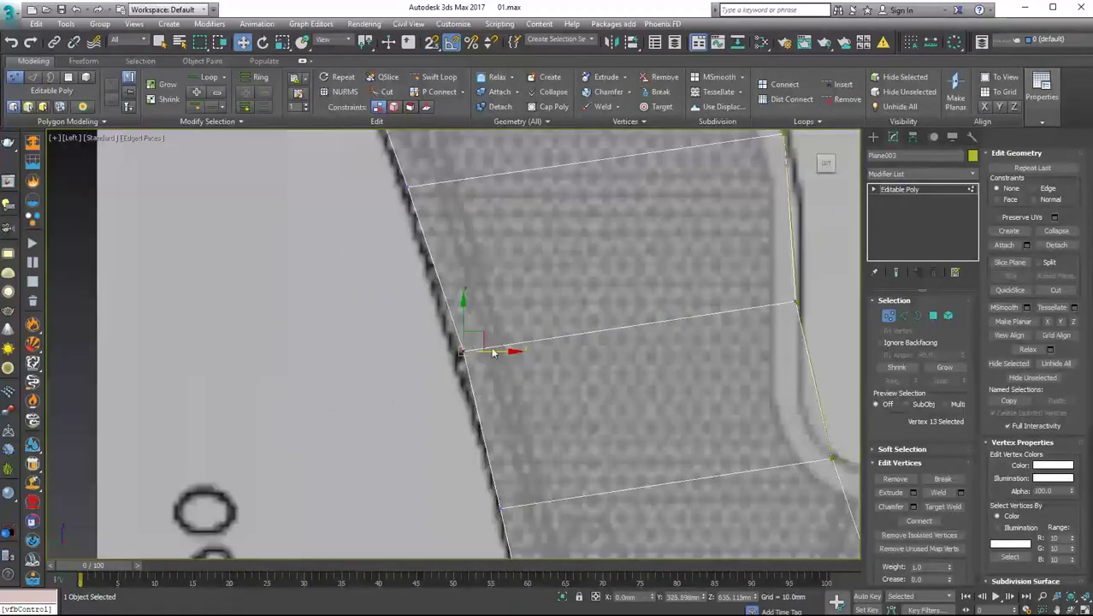
{"action": "left_click_drag", "start_coordinate": [488, 334], "coordinate": [420, 286]}
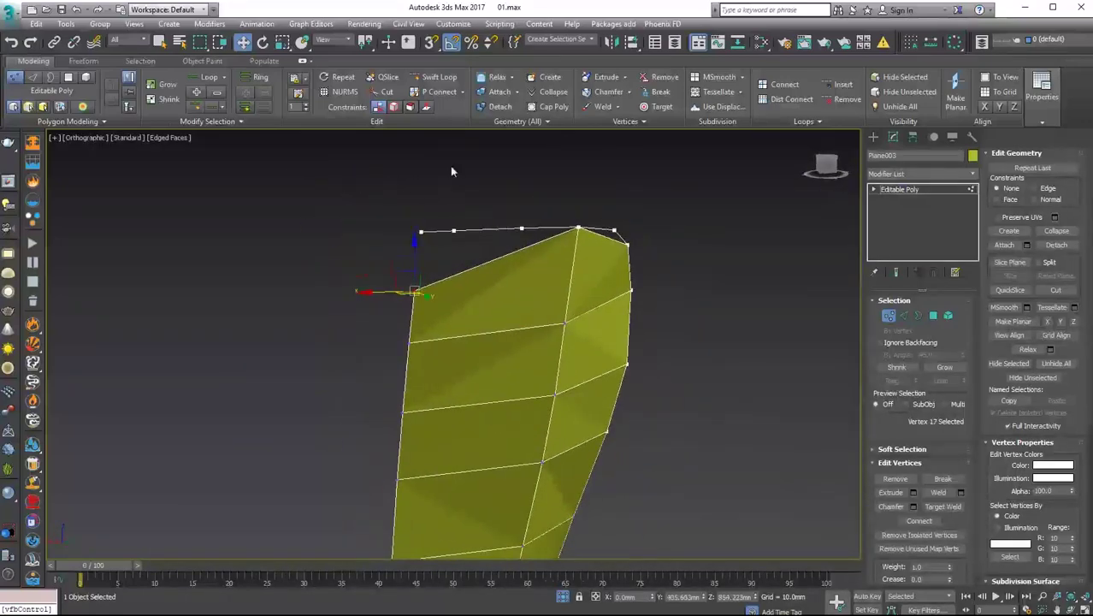
{"action": "middle_click_drag", "start_coordinate": [452, 171], "coordinate": [506, 283], "text": "alt"}
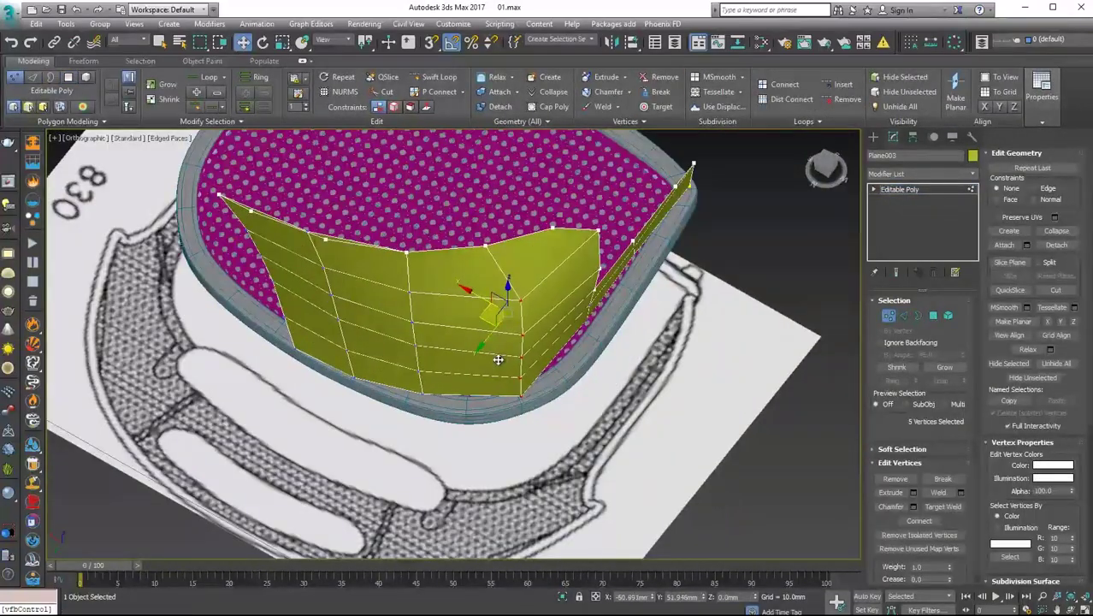
- In the front view, select the back panel's vertices and fit them to the outline in wireframe
{"action": "mouse_move", "coordinate": [498, 359]}
{"action": "middle_mouse_down", "text": "alt"}
{"action": "mouse_move", "coordinate": [451, 458]}
{"action": "mouse_move", "coordinate": [407, 377]}
{"action": "mouse_move", "coordinate": [543, 406]}
{"action": "middle_mouse_up", "text": "alt"}
{"action": "key", "text": "f"}
{"action": "left_click_drag", "start_coordinate": [622, 428], "coordinate": [433, 248]}
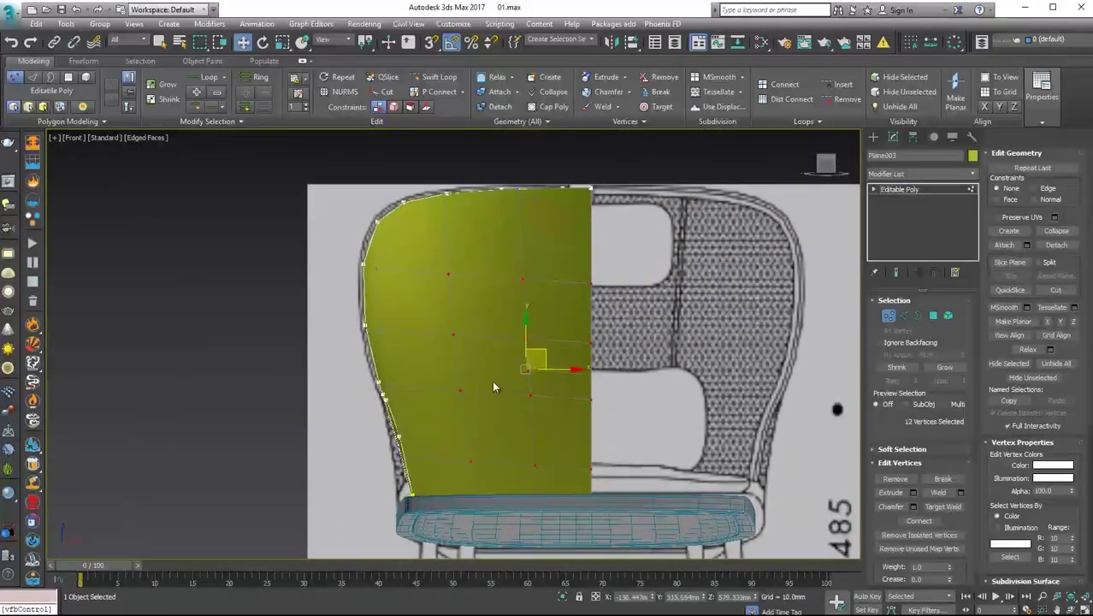
{"action": "key", "text": "F3"}
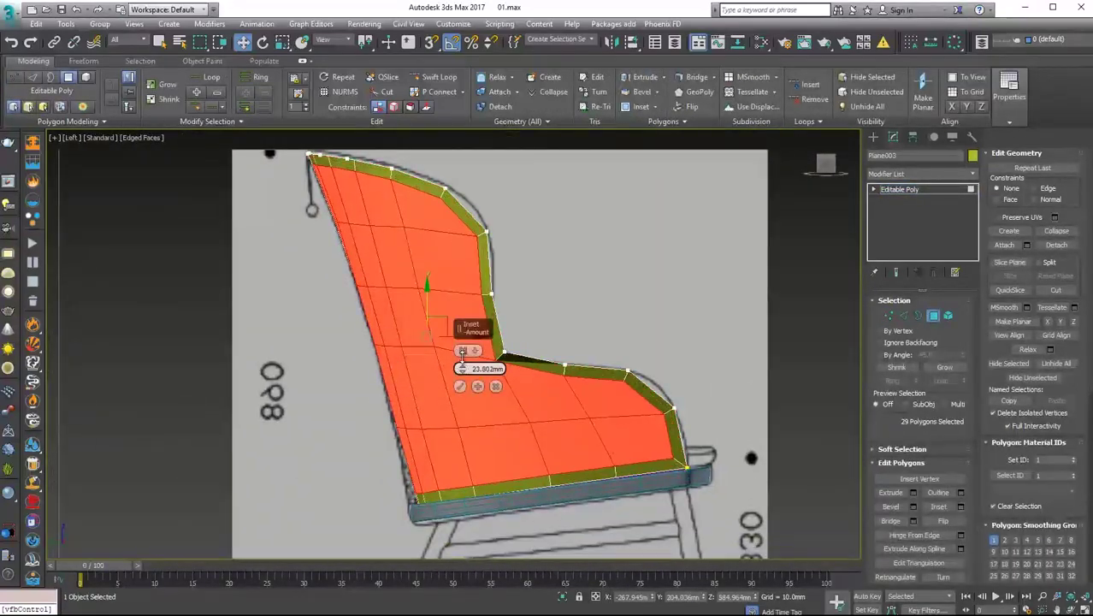
- Inset the back faces by 23.8 mm, then adjust individual vertices around the seat
{"action": "left_click", "coordinate": [459, 385]}
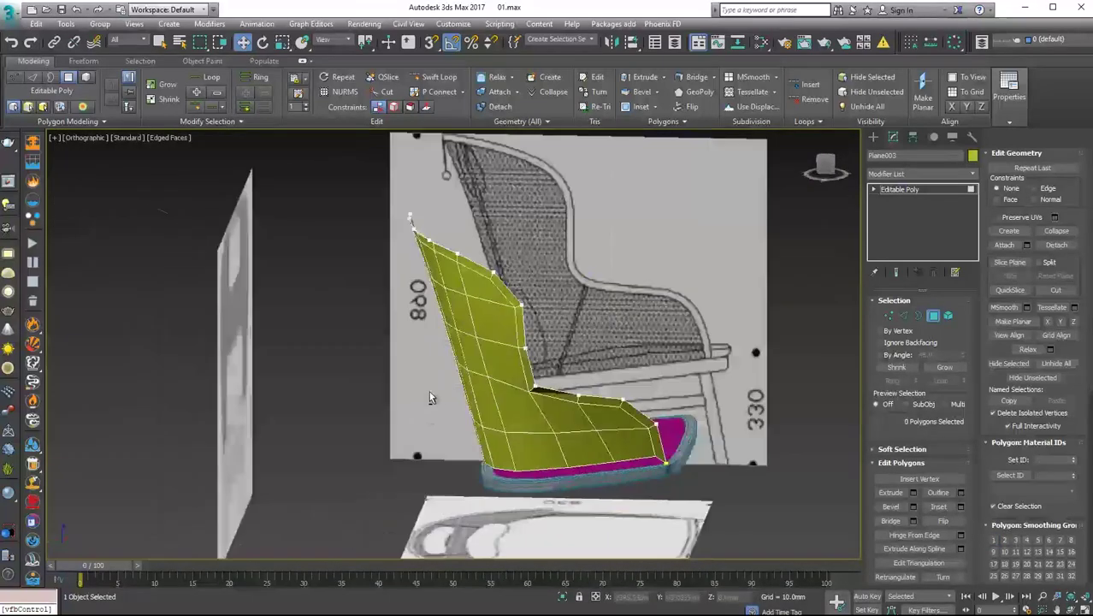
{"action": "key", "text": "1"}
{"action": "scroll", "coordinate": [555, 440], "scroll_direction": "up", "scroll_amount": 3}
{"action": "scroll", "coordinate": [560, 442], "scroll_direction": "up", "scroll_amount": 3}
{"action": "scroll", "coordinate": [565, 442], "scroll_direction": "up", "scroll_amount": 3}
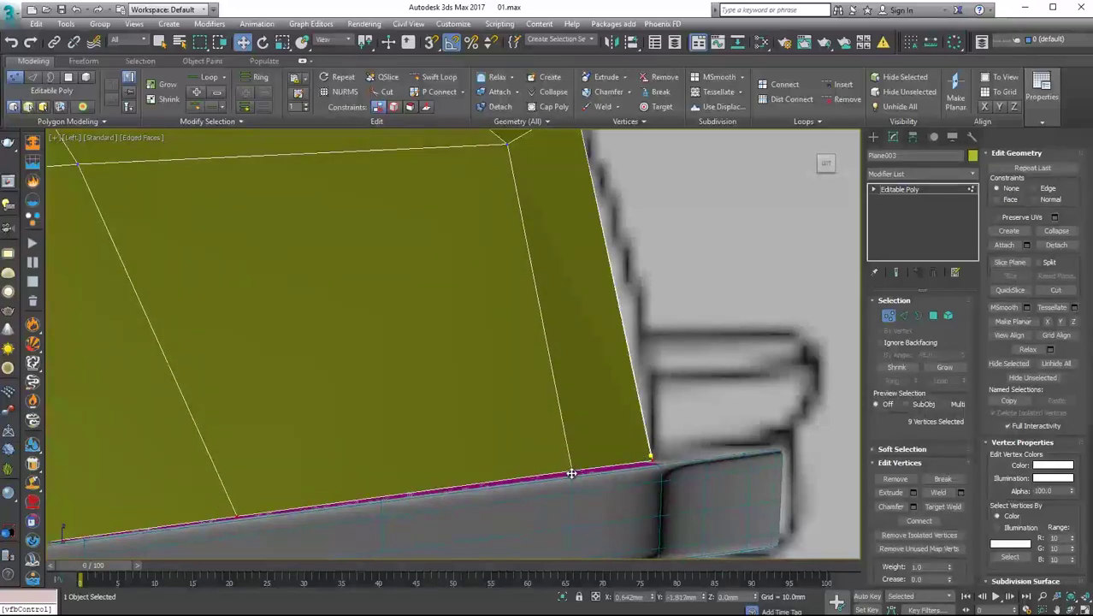
{"action": "scroll", "coordinate": [571, 473], "scroll_direction": "down", "scroll_amount": 3}
{"action": "key", "text": "F3"}
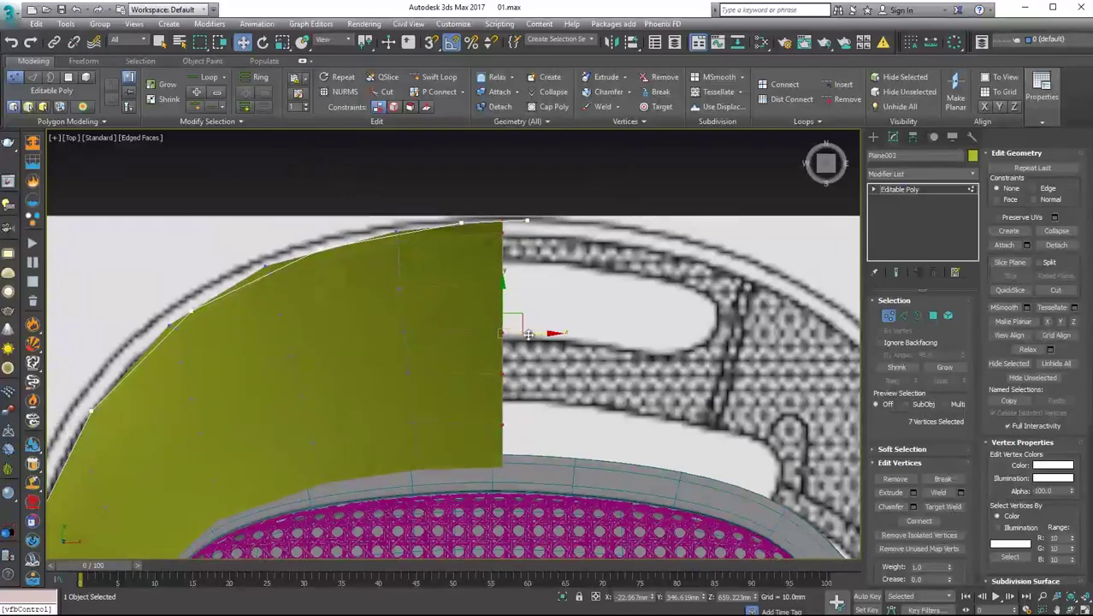
{"action": "mouse_move", "coordinate": [546, 333]}
{"action": "middle_mouse_down", "text": "alt"}
{"action": "mouse_move", "coordinate": [511, 366]}
{"action": "mouse_move", "coordinate": [540, 386]}
{"action": "middle_mouse_up", "text": "alt"}
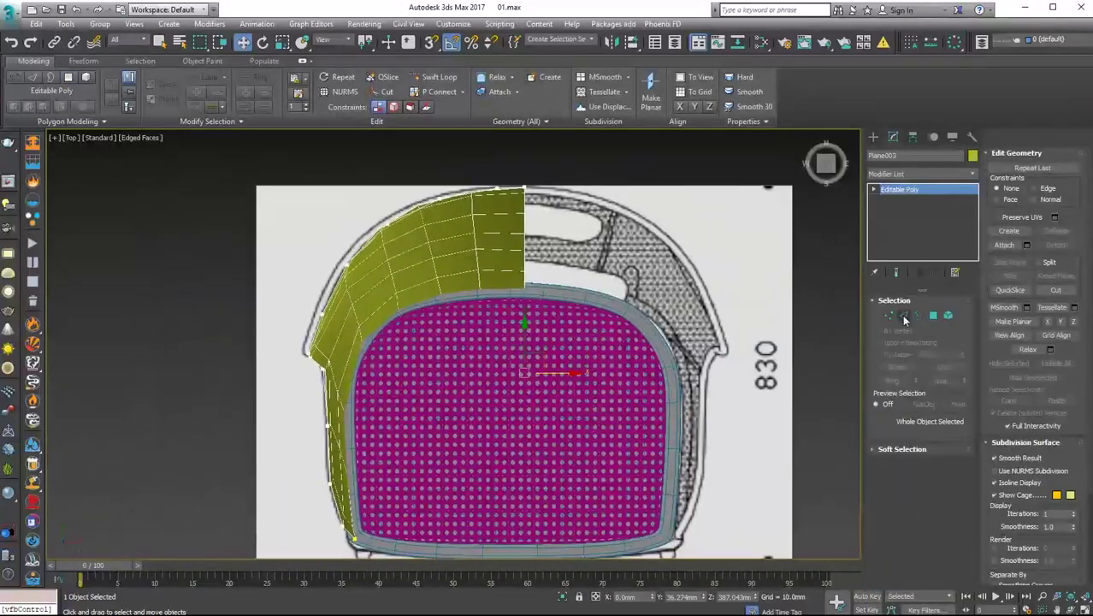
- Add a Symmetry modifier to mirror the half shell and adjust its mirror plane
{"action": "left_click", "coordinate": [899, 178]}
{"action": "left_click", "coordinate": [906, 291]}
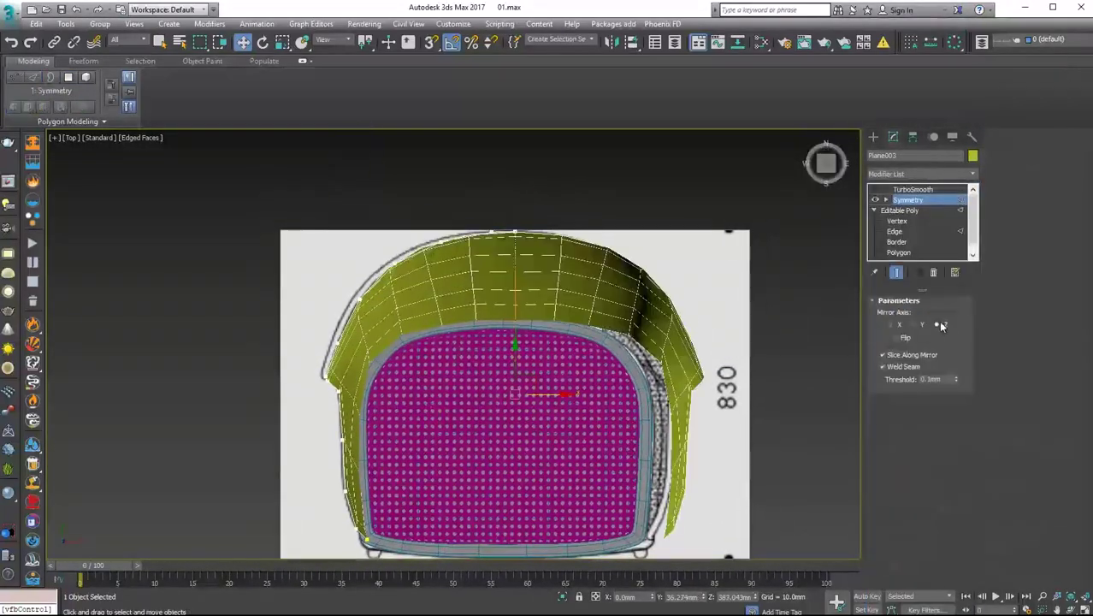
{"action": "scroll", "coordinate": [540, 296], "scroll_direction": "up", "scroll_amount": 3}
{"action": "scroll", "coordinate": [540, 296], "scroll_direction": "up", "scroll_amount": 3}
{"action": "key", "text": "1"}
{"action": "scroll", "coordinate": [526, 281], "scroll_direction": "down", "scroll_amount": 5}
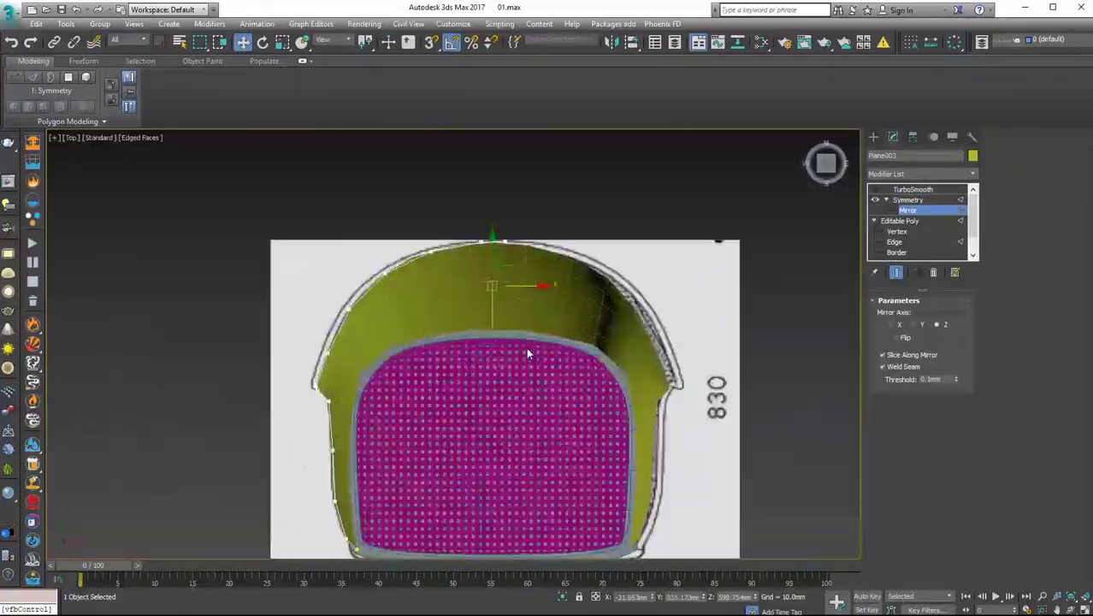
{"action": "scroll", "coordinate": [527, 354], "scroll_direction": "down", "scroll_amount": 2}
- Add an Edit Poly layer above the Symmetry and select edges on the mirrored shell
{"action": "left_click", "coordinate": [902, 177]}
{"action": "key", "text": "p"}
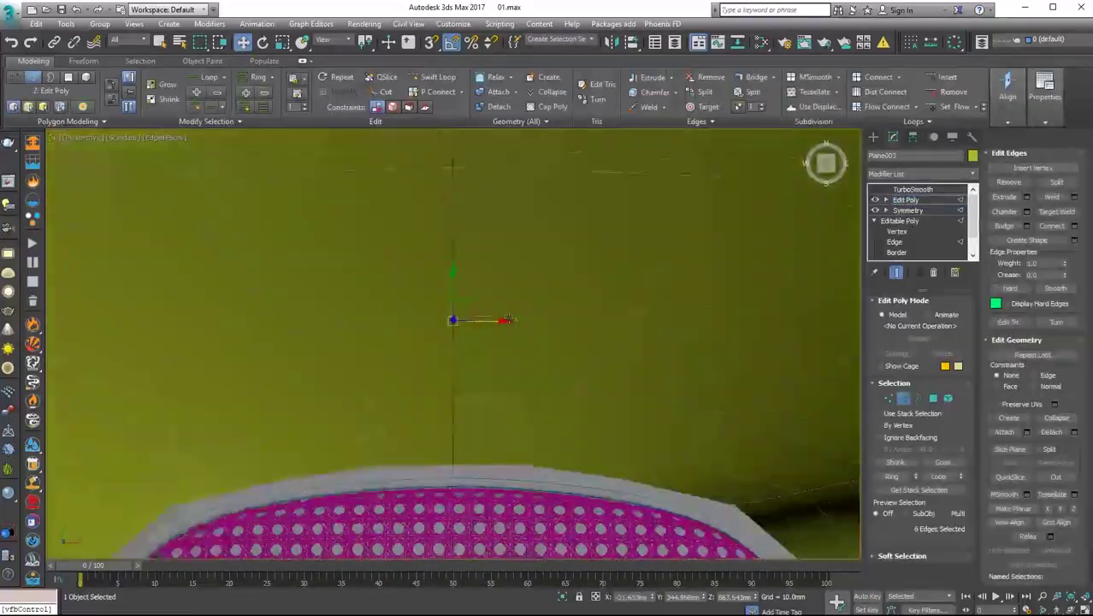
{"action": "middle_click_drag", "start_coordinate": [451, 318], "coordinate": [520, 337], "text": "alt"}
{"action": "scroll", "coordinate": [530, 366], "scroll_direction": "up", "scroll_amount": 2}
{"action": "mouse_move", "coordinate": [513, 276]}
{"action": "middle_mouse_down", "text": "alt"}
{"action": "mouse_move", "coordinate": [690, 286]}
{"action": "mouse_move", "coordinate": [668, 319]}
{"action": "middle_mouse_up", "text": "alt"}
{"action": "key", "text": "F4"}
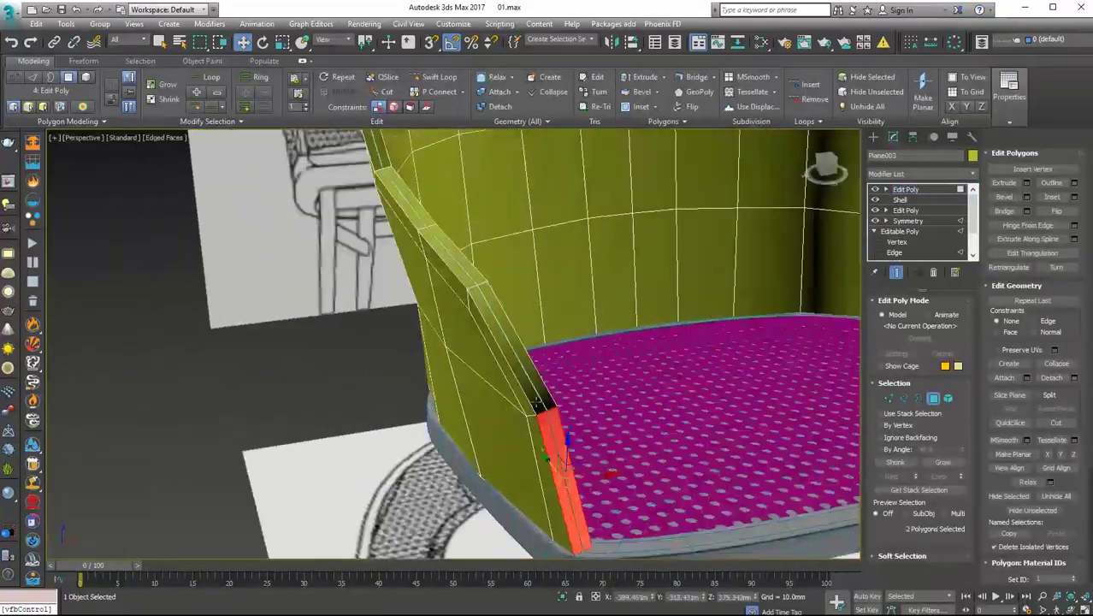
- Isolate the back shell in the front view and select polygons on both side edges
{"action": "key", "text": "f"}
{"action": "key", "text": "alt+q"}
{"action": "left_click", "coordinate": [359, 342], "text": "ctrl"}
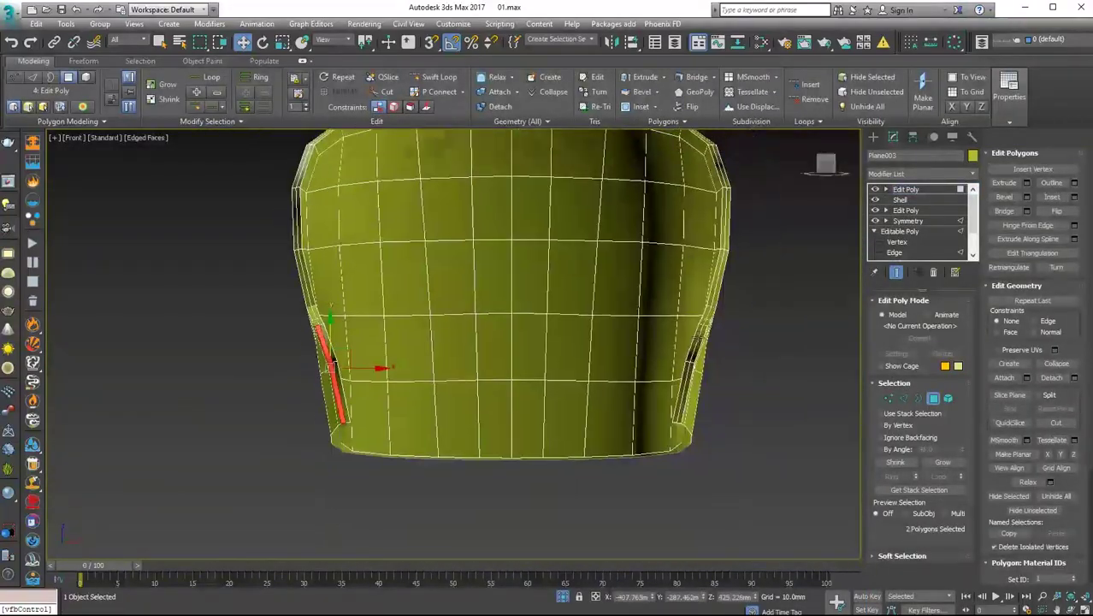
{"action": "left_click", "coordinate": [464, 440], "text": "ctrl"}
{"action": "mouse_move", "coordinate": [464, 439]}
{"action": "middle_mouse_down", "text": "alt"}
{"action": "mouse_move", "coordinate": [525, 320]}
{"action": "mouse_move", "coordinate": [525, 358]}
{"action": "middle_mouse_up", "text": "alt"}
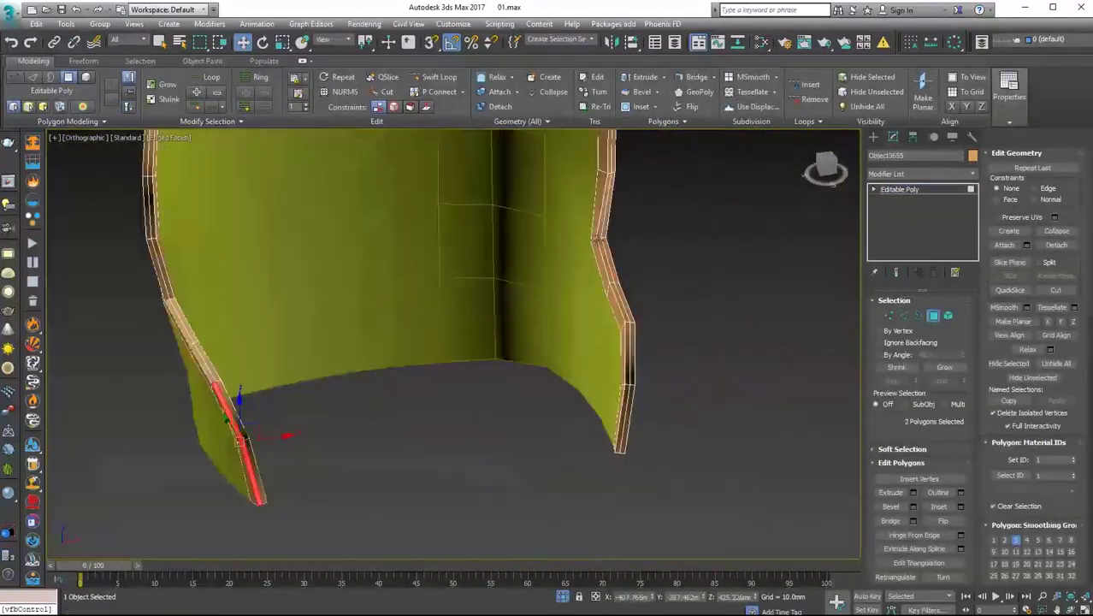
- Select the chair back's rim loop and extrude its edges
{"action": "left_click", "coordinate": [219, 79]}
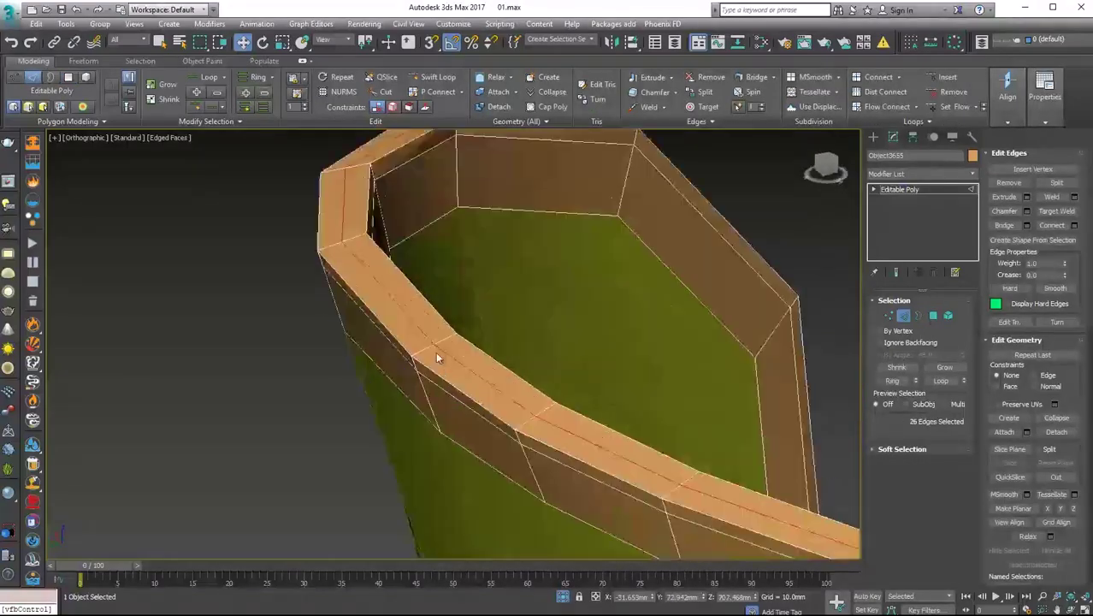
{"action": "right_click", "coordinate": [440, 306]}
{"action": "left_click", "coordinate": [310, 373]}
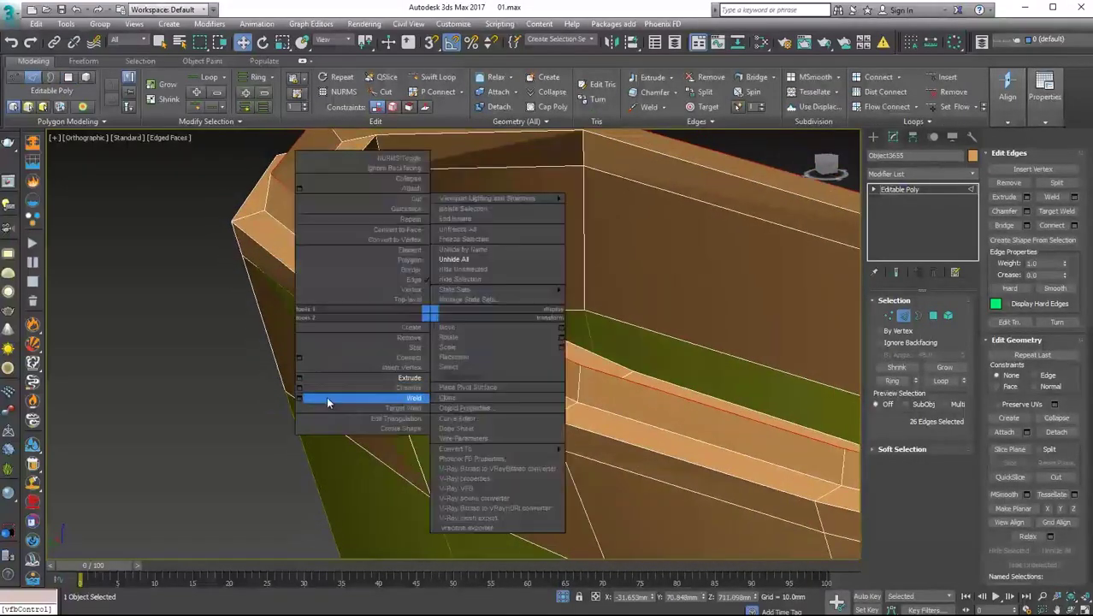
{"action": "left_click", "coordinate": [328, 400]}
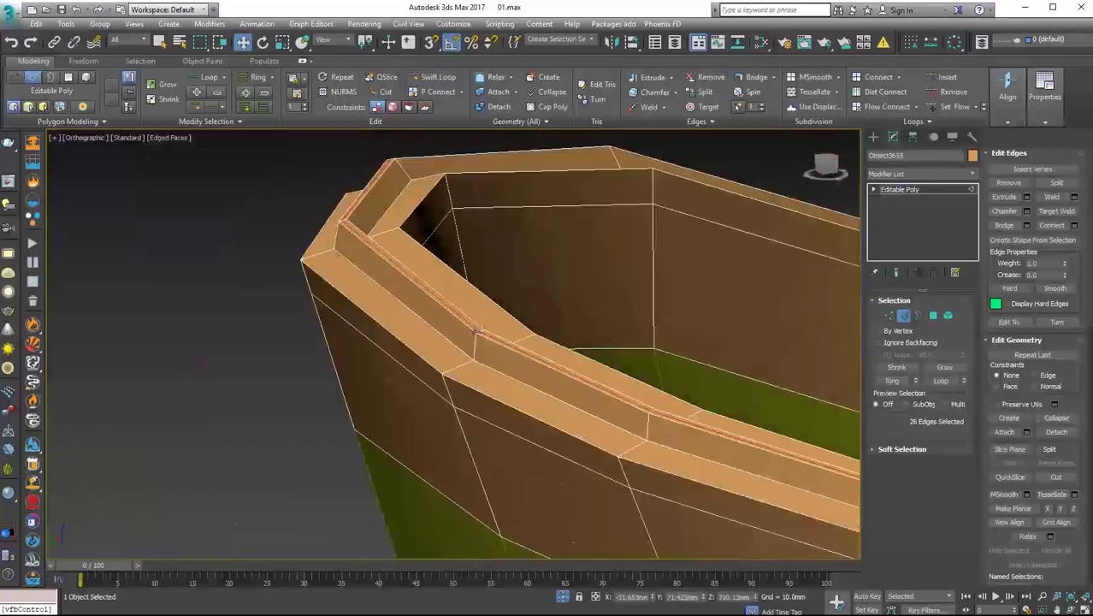
{"action": "mouse_move", "coordinate": [475, 330]}
{"action": "middle_mouse_down", "text": "alt"}
{"action": "mouse_move", "coordinate": [455, 268]}
{"action": "mouse_move", "coordinate": [320, 305]}
{"action": "mouse_move", "coordinate": [439, 292]}
{"action": "middle_mouse_up", "text": "alt"}
{"action": "right_click", "coordinate": [439, 292]}
{"action": "left_click", "coordinate": [458, 352]}
{"action": "mouse_move", "coordinate": [461, 377]}
{"action": "middle_mouse_down", "text": "alt"}
{"action": "mouse_move", "coordinate": [434, 310]}
{"action": "mouse_move", "coordinate": [432, 337]}
{"action": "mouse_move", "coordinate": [454, 363]}
{"action": "mouse_move", "coordinate": [368, 377]}
{"action": "middle_mouse_up", "text": "alt"}
{"action": "left_click", "coordinate": [460, 385]}
{"action": "scroll", "coordinate": [395, 274], "scroll_direction": "up", "scroll_amount": 5}
{"action": "right_click", "coordinate": [453, 394]}
{"action": "scroll", "coordinate": [453, 394], "scroll_direction": "down", "scroll_amount": 4}
- Extrude two corner edges of the rim to about 13.4 mm width
{"action": "left_click", "coordinate": [460, 385]}
{"action": "left_click", "coordinate": [368, 377]}
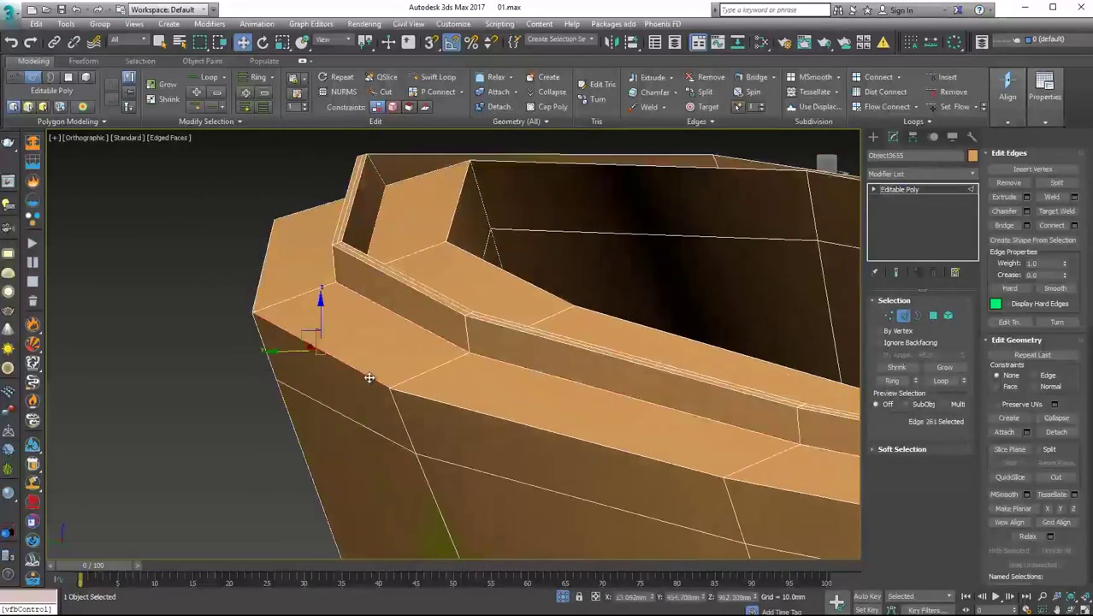
{"action": "left_click", "coordinate": [357, 354]}
{"action": "left_click_drag", "start_coordinate": [462, 370], "coordinate": [460, 368]}
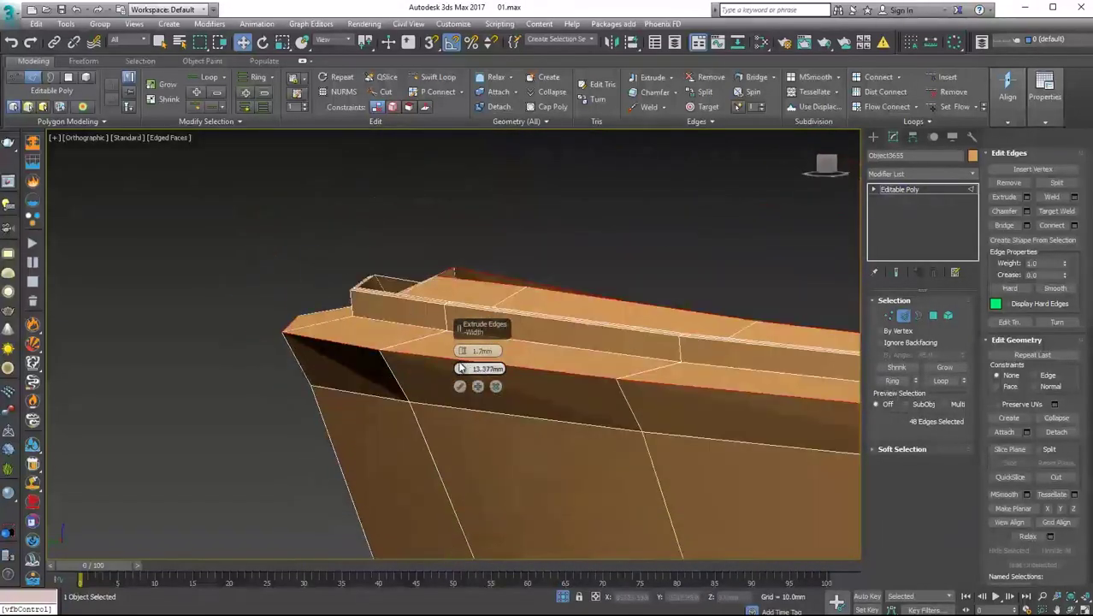
{"action": "left_click", "coordinate": [459, 385]}
{"action": "middle_click_drag", "start_coordinate": [460, 385], "coordinate": [403, 341], "text": "alt"}
{"action": "right_click", "coordinate": [452, 313]}
{"action": "left_click", "coordinate": [366, 378]}
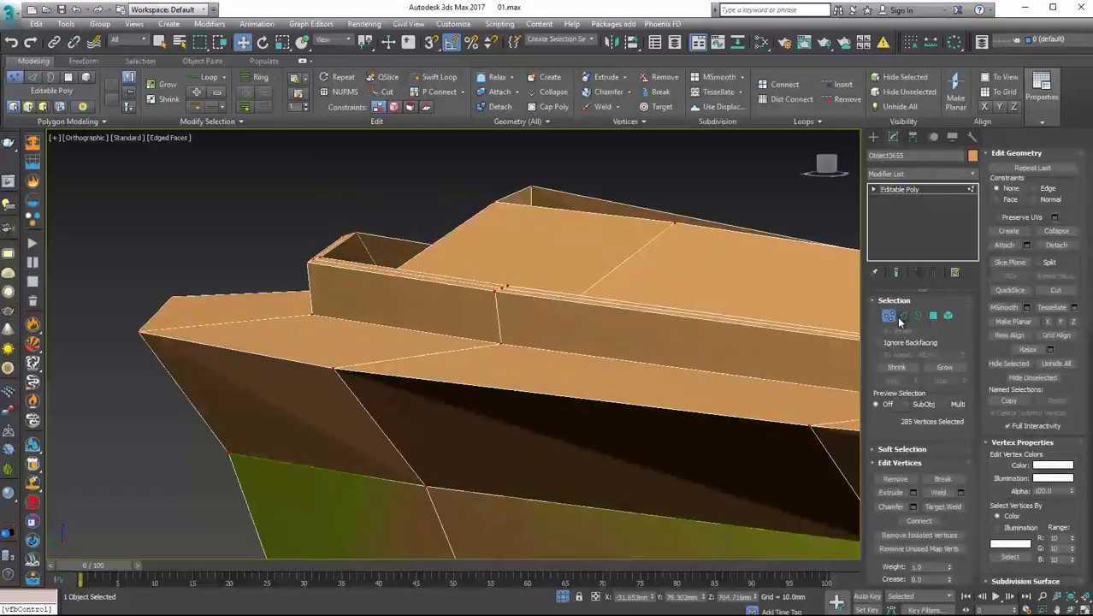
{"action": "mouse_move", "coordinate": [366, 378]}
{"action": "middle_mouse_down", "text": "alt"}
{"action": "mouse_move", "coordinate": [513, 296]}
{"action": "mouse_move", "coordinate": [351, 330]}
{"action": "middle_mouse_up", "text": "alt"}
- Chamfer the rim edges and preview them with TurboSmooth, then undo
{"action": "key", "text": "ctrl+shift+c"}
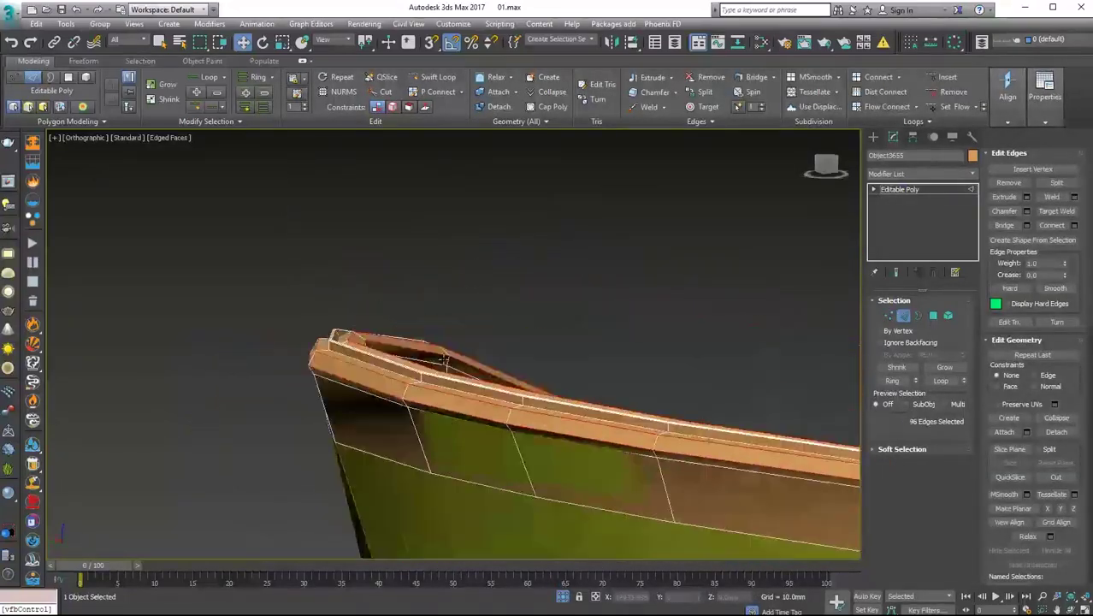
{"action": "left_click", "coordinate": [971, 174]}
{"action": "left_click", "coordinate": [898, 426]}
{"action": "key", "text": "F4"}
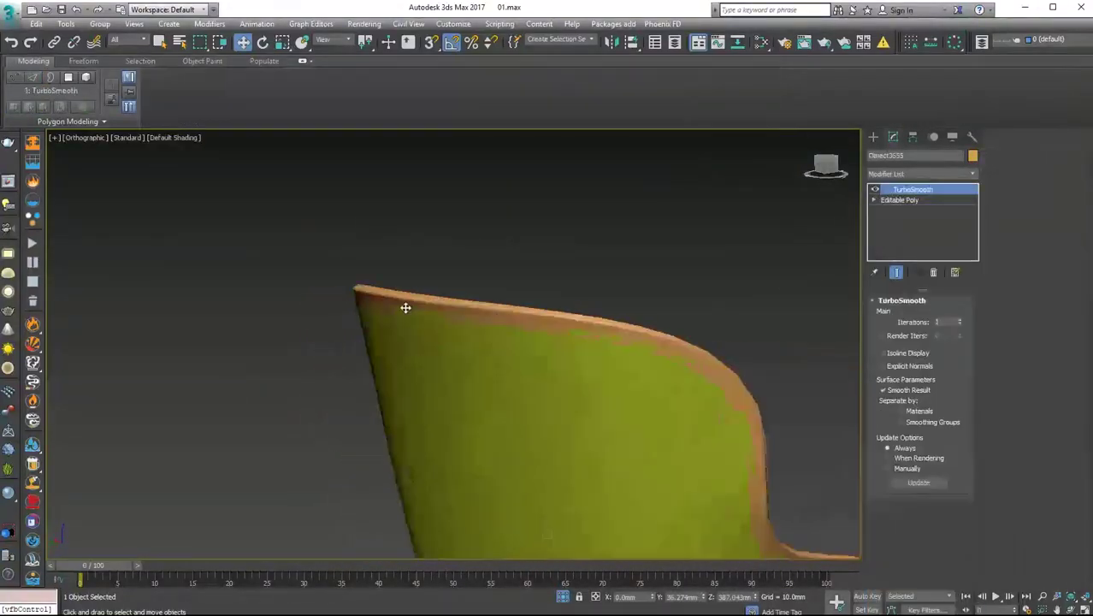
{"action": "mouse_move", "coordinate": [406, 299]}
{"action": "middle_mouse_down", "text": "alt"}
{"action": "mouse_move", "coordinate": [484, 297]}
{"action": "mouse_move", "coordinate": [303, 251]}
{"action": "mouse_move", "coordinate": [337, 329]}
{"action": "mouse_move", "coordinate": [480, 329]}
{"action": "mouse_move", "coordinate": [447, 310]}
{"action": "mouse_move", "coordinate": [378, 337]}
{"action": "mouse_move", "coordinate": [270, 323]}
{"action": "middle_mouse_up", "text": "alt"}
{"action": "key", "text": "F4"}
{"action": "key", "text": "ctrl+z"}
- Re-chamfer the rim edges and apply TurboSmooth again
{"action": "key", "text": "ctrl+shift+c"}
{"action": "left_click", "coordinate": [972, 174]}
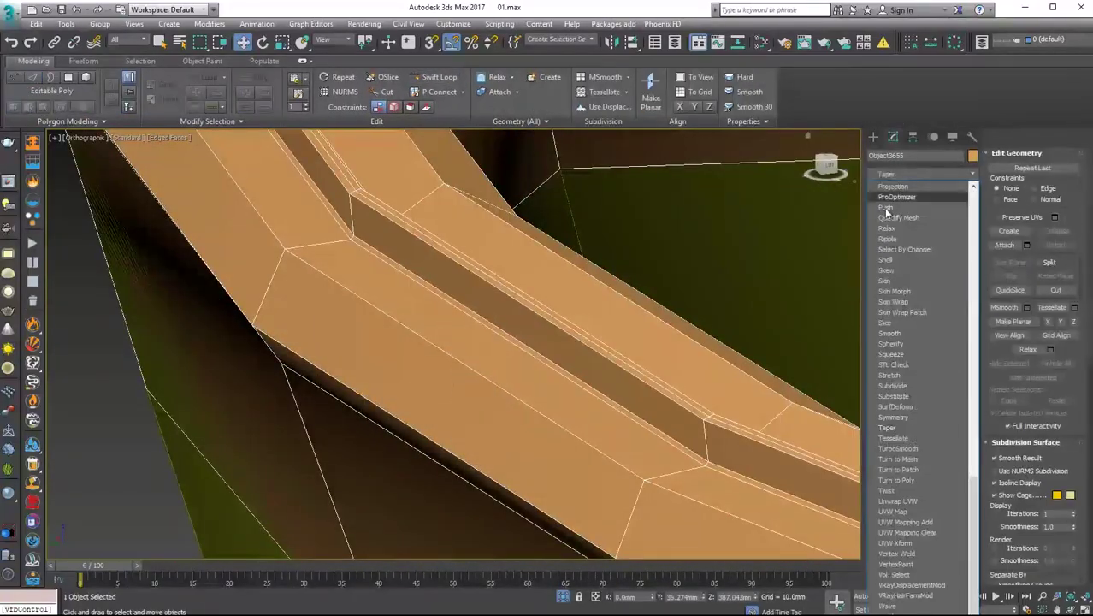
{"action": "left_click", "coordinate": [898, 426]}
{"action": "key", "text": "F4"}
{"action": "mouse_move", "coordinate": [499, 294]}
{"action": "middle_mouse_down", "text": "alt"}
{"action": "mouse_move", "coordinate": [383, 294]}
{"action": "mouse_move", "coordinate": [563, 323]}
{"action": "middle_mouse_up", "text": "alt"}
{"action": "key", "text": "F4"}
{"action": "key", "text": "F4"}
- Select the chair back shell and orbit around the whole chair to review it
{"action": "left_click", "coordinate": [413, 299]}
{"action": "scroll", "coordinate": [413, 298], "scroll_direction": "down", "scroll_amount": 3}
{"action": "scroll", "coordinate": [374, 484], "scroll_direction": "up", "scroll_amount": 4}
{"action": "mouse_move", "coordinate": [373, 483]}
{"action": "middle_mouse_down", "text": "alt"}
{"action": "mouse_move", "coordinate": [404, 421]}
{"action": "mouse_move", "coordinate": [515, 364]}
{"action": "mouse_move", "coordinate": [559, 555]}
{"action": "middle_mouse_up", "text": "alt"}
{"action": "scroll", "coordinate": [514, 364], "scroll_direction": "down", "scroll_amount": 3}
{"action": "scroll", "coordinate": [559, 555], "scroll_direction": "up", "scroll_amount": 2}
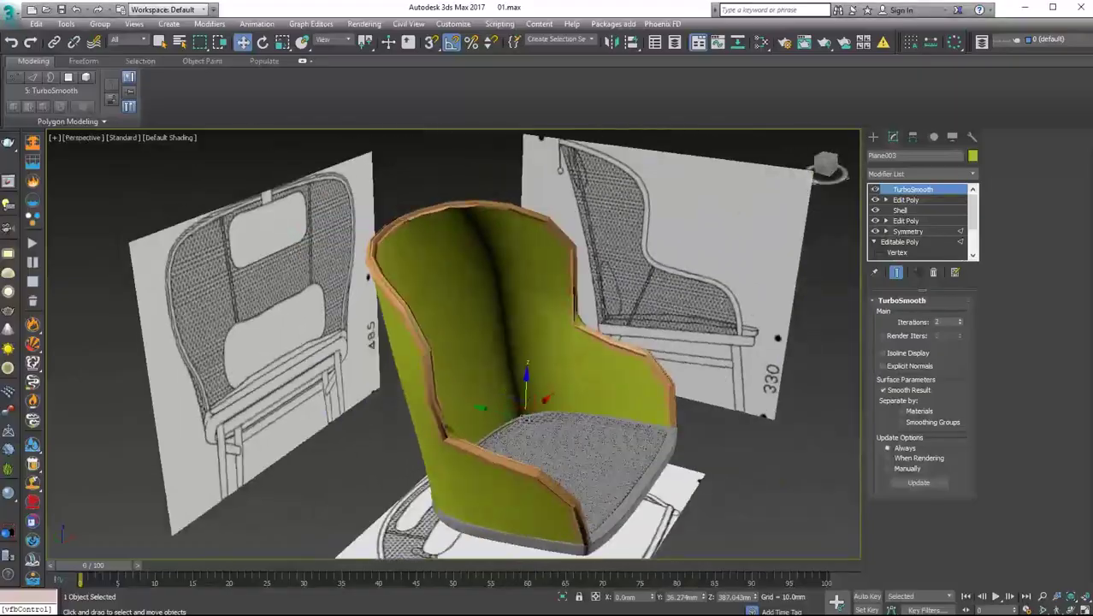
{"action": "left_click", "coordinate": [516, 208]}
{"action": "key", "text": "F4"}
{"action": "scroll", "coordinate": [517, 208], "scroll_direction": "up", "scroll_amount": 4}
{"action": "middle_click_drag", "start_coordinate": [517, 209], "coordinate": [270, 246], "text": "alt"}
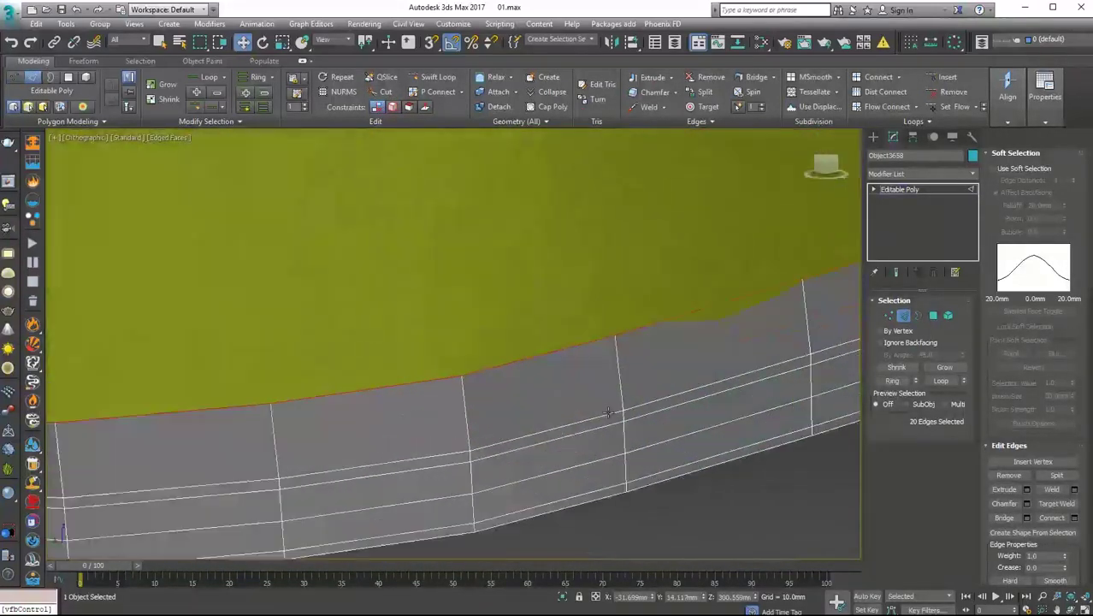
- Extrude the seat rim's edge loop twice to extend the strip downward
{"action": "right_click", "coordinate": [566, 386]}
{"action": "left_click", "coordinate": [459, 453]}
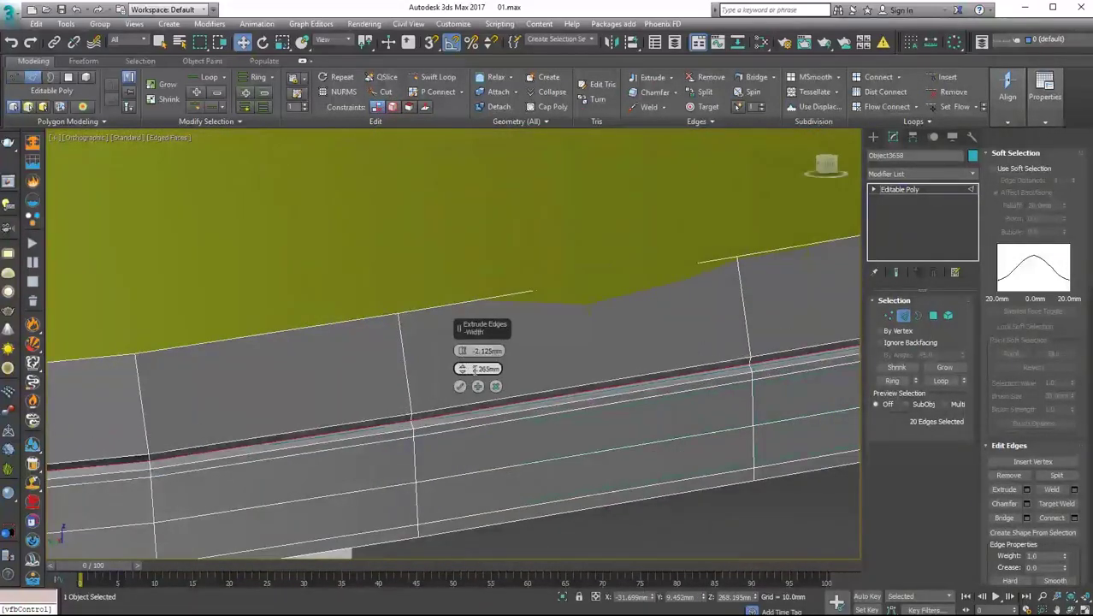
{"action": "left_click_drag", "start_coordinate": [475, 368], "coordinate": [475, 374]}
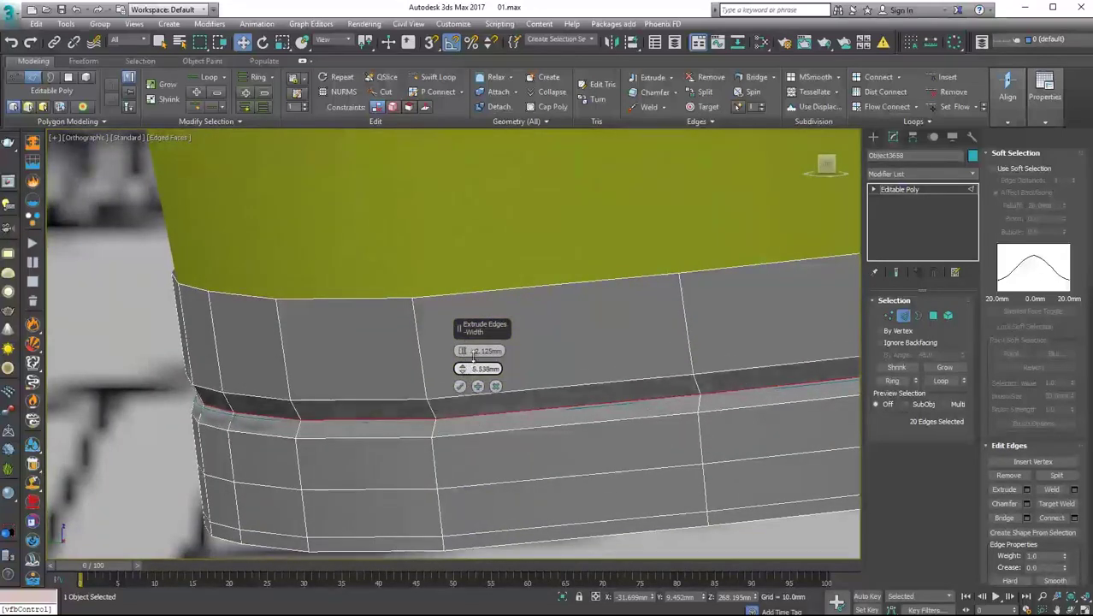
{"action": "left_click", "coordinate": [459, 386]}
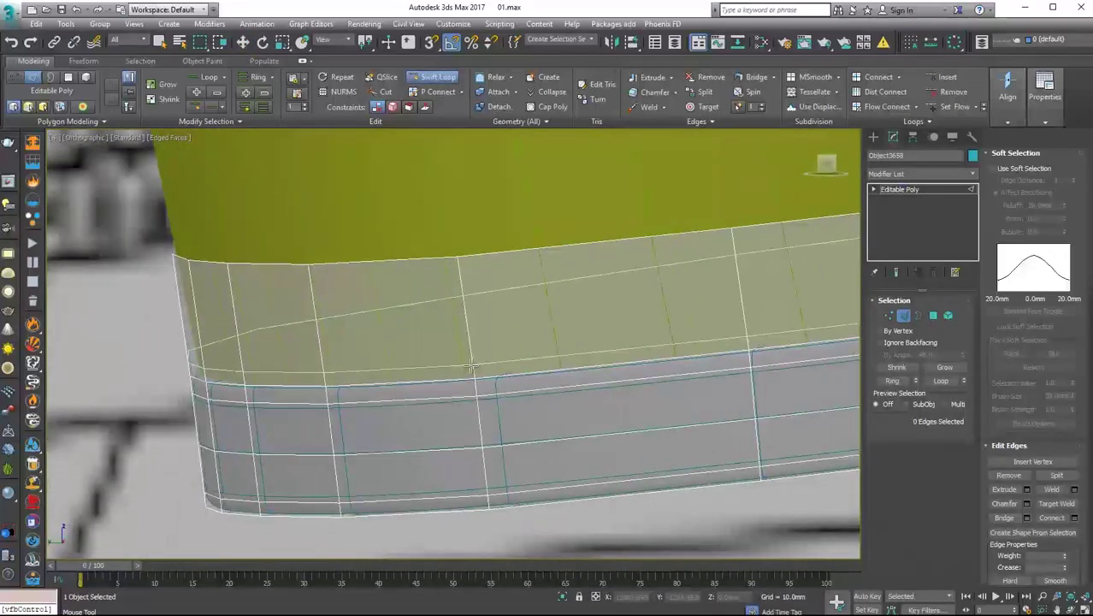
{"action": "double_click", "coordinate": [470, 368]}
{"action": "right_click", "coordinate": [471, 368]}
{"action": "left_click", "coordinate": [359, 432]}
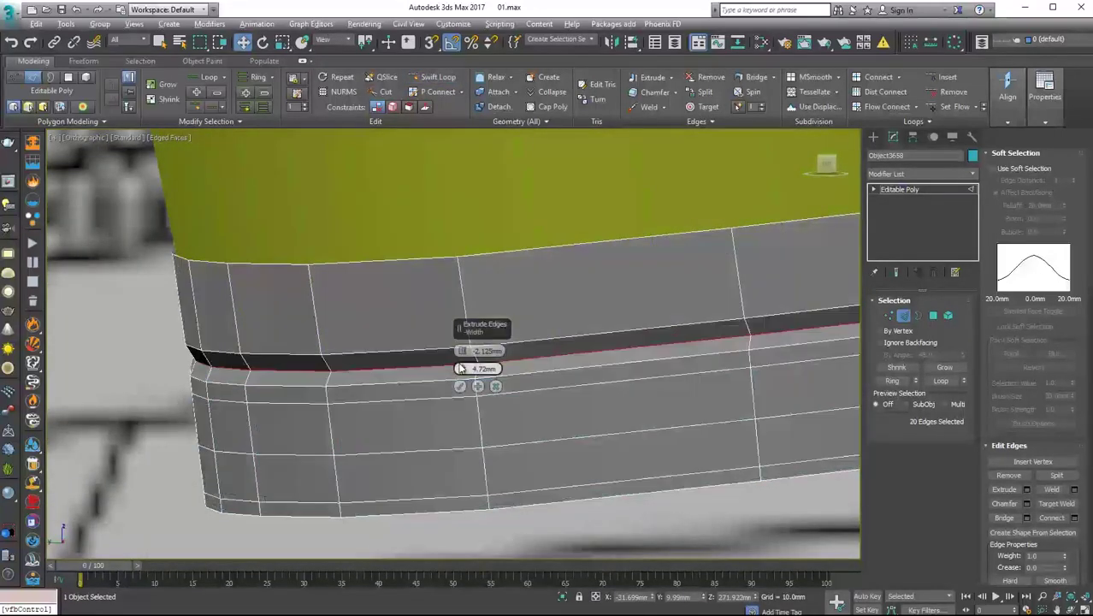
{"action": "right_click", "coordinate": [517, 302]}
{"action": "left_click", "coordinate": [398, 381]}
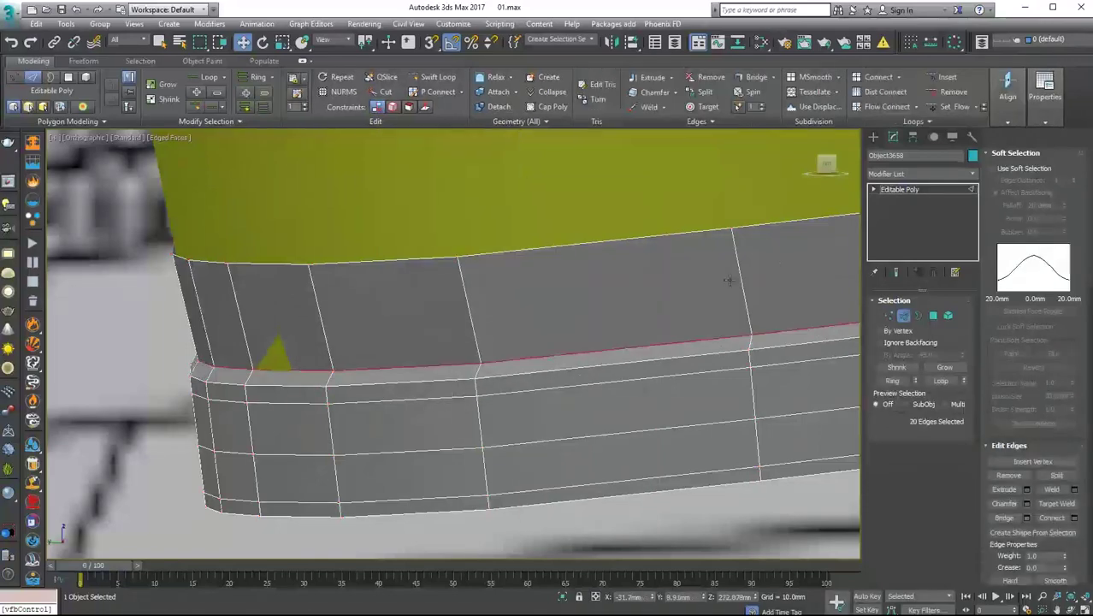
- Inspect the extruded strip from the side and turn on the smoothed result
{"action": "key", "text": "l"}
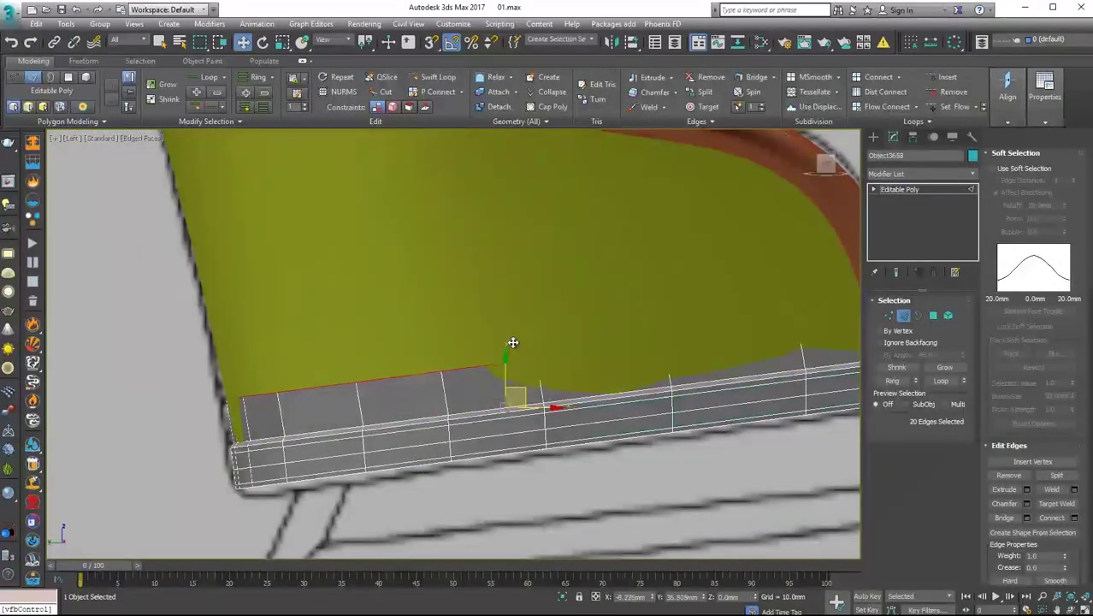
{"action": "middle_click_drag", "start_coordinate": [514, 351], "coordinate": [592, 410], "text": "alt"}
{"action": "key", "text": "1"}
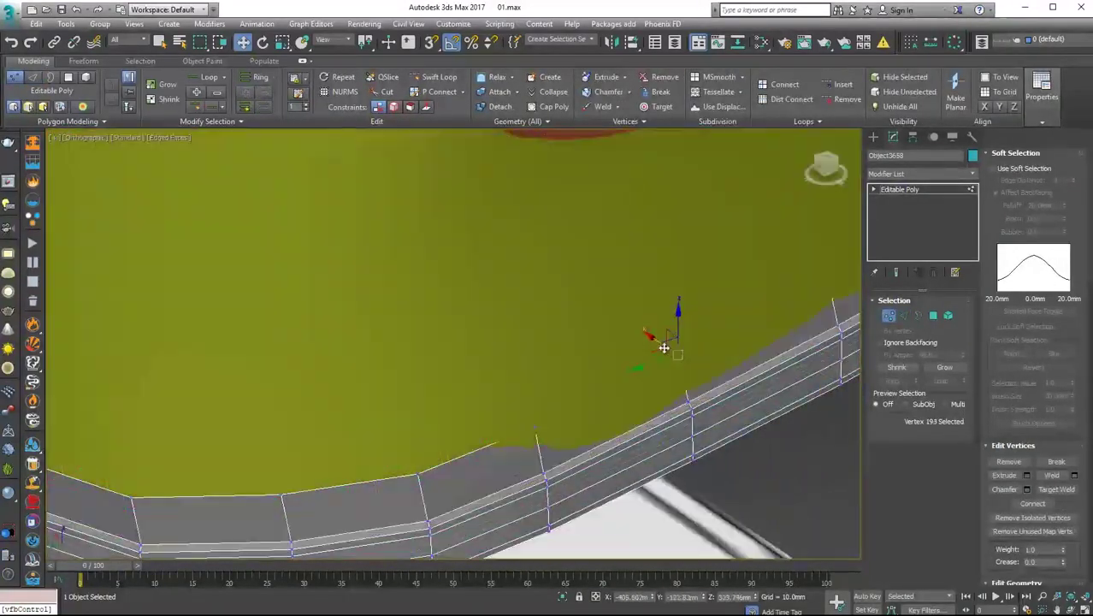
{"action": "left_click", "coordinate": [664, 347]}
{"action": "mouse_move", "coordinate": [664, 347]}
{"action": "middle_mouse_down", "text": "alt"}
{"action": "mouse_move", "coordinate": [605, 361]}
{"action": "mouse_move", "coordinate": [598, 392]}
{"action": "mouse_move", "coordinate": [565, 368]}
{"action": "middle_mouse_up", "text": "alt"}
{"action": "left_click", "coordinate": [913, 189]}
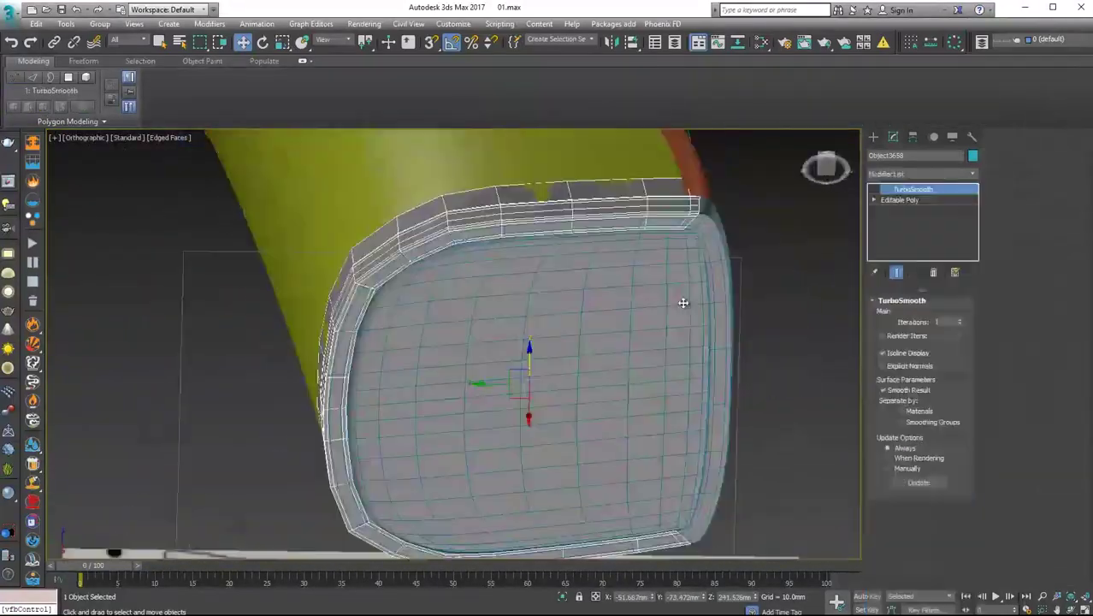
{"action": "middle_click_drag", "start_coordinate": [513, 342], "coordinate": [479, 307], "text": "alt"}
- Add a Shell below TurboSmooth with about 3.62 mm outer thickness
{"action": "left_click", "coordinate": [919, 174]}
{"action": "left_click_drag", "start_coordinate": [914, 205], "coordinate": [911, 211]}
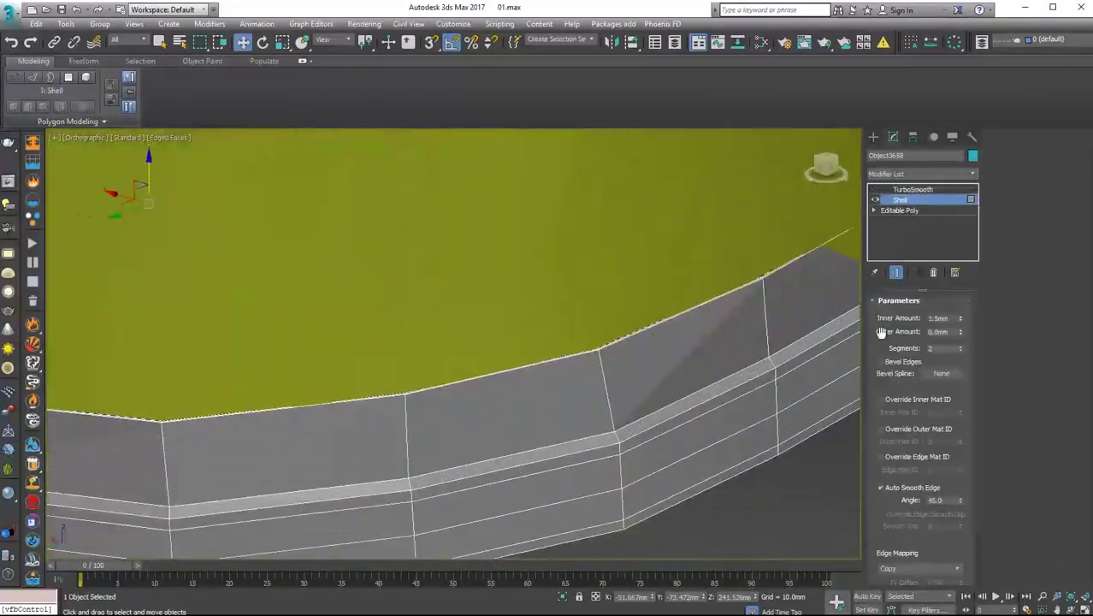
{"action": "left_click_drag", "start_coordinate": [960, 331], "coordinate": [959, 325]}
{"action": "middle_click_drag", "start_coordinate": [513, 342], "coordinate": [696, 383], "text": "alt"}
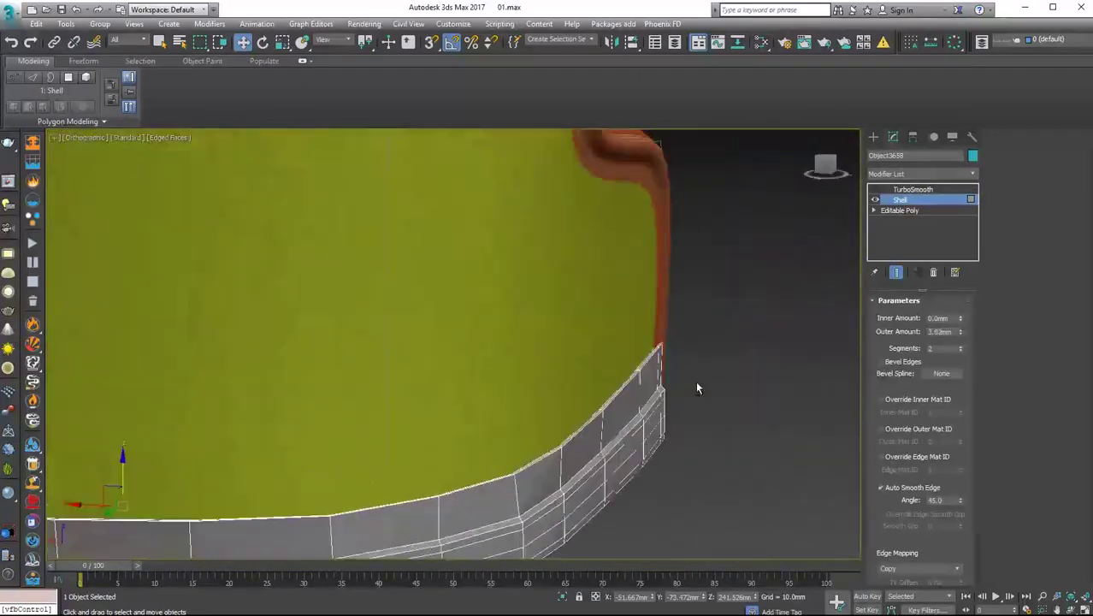
{"action": "middle_click_drag", "start_coordinate": [513, 342], "coordinate": [371, 347], "text": "alt"}
{"action": "left_click", "coordinate": [912, 189]}
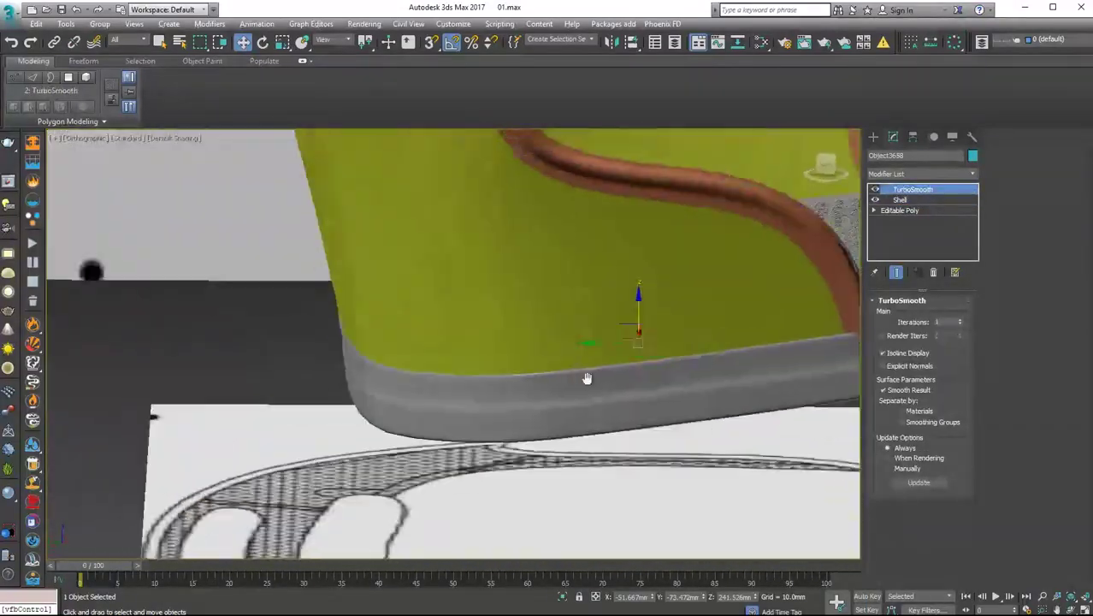
{"action": "middle_click_drag", "start_coordinate": [513, 342], "coordinate": [737, 300], "text": "alt"}
- Add an Edit Poly layer on top and select edges along the rim
{"action": "left_click", "coordinate": [910, 174]}
{"action": "middle_click_drag", "start_coordinate": [513, 342], "coordinate": [594, 342], "text": "alt"}
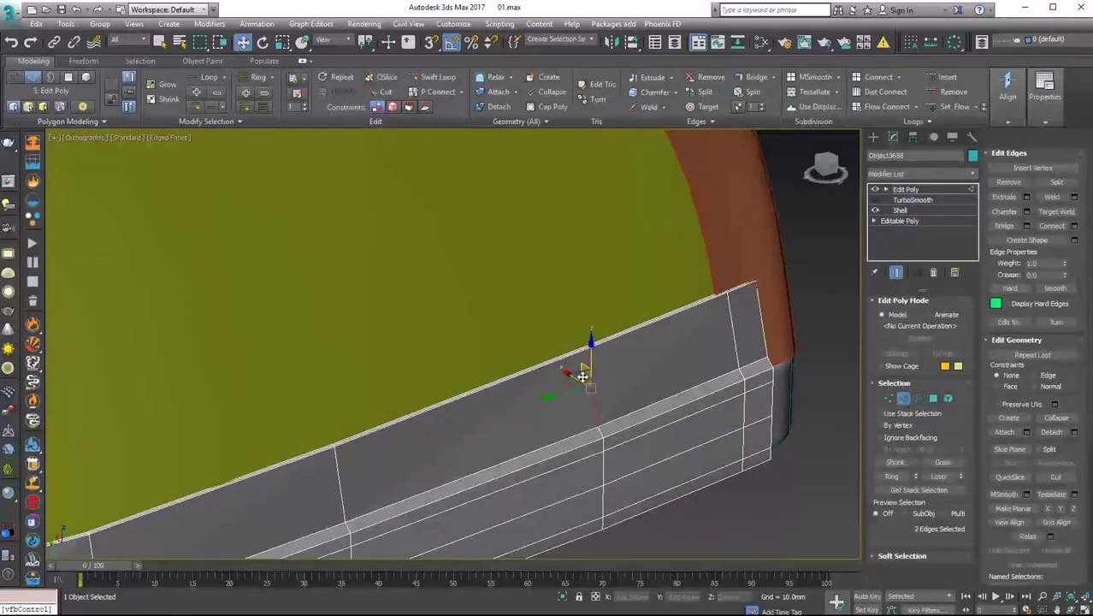
{"action": "right_click", "coordinate": [624, 320]}
{"action": "left_click", "coordinate": [585, 406]}
{"action": "mouse_move", "coordinate": [380, 207]}
{"action": "middle_mouse_down", "text": "alt"}
{"action": "mouse_move", "coordinate": [432, 194]}
{"action": "mouse_move", "coordinate": [482, 388]}
{"action": "mouse_move", "coordinate": [580, 411]}
{"action": "middle_mouse_up", "text": "alt"}
- Select the chair back and enter polygon editing on its lower band
{"action": "left_click", "coordinate": [908, 199]}
{"action": "mouse_move", "coordinate": [500, 383]}
{"action": "middle_mouse_down", "text": "alt"}
{"action": "mouse_move", "coordinate": [384, 358]}
{"action": "mouse_move", "coordinate": [513, 342]}
{"action": "mouse_move", "coordinate": [751, 383]}
{"action": "middle_mouse_up", "text": "alt"}
{"action": "left_click", "coordinate": [735, 342]}
{"action": "scroll", "coordinate": [736, 342], "scroll_direction": "down", "scroll_amount": 5}
{"action": "mouse_move", "coordinate": [736, 342]}
{"action": "middle_mouse_down", "text": "alt"}
{"action": "mouse_move", "coordinate": [599, 325]}
{"action": "mouse_move", "coordinate": [770, 359]}
{"action": "middle_mouse_up", "text": "alt"}
{"action": "scroll", "coordinate": [514, 342], "scroll_direction": "up", "scroll_amount": 5}
{"action": "left_click", "coordinate": [905, 199]}
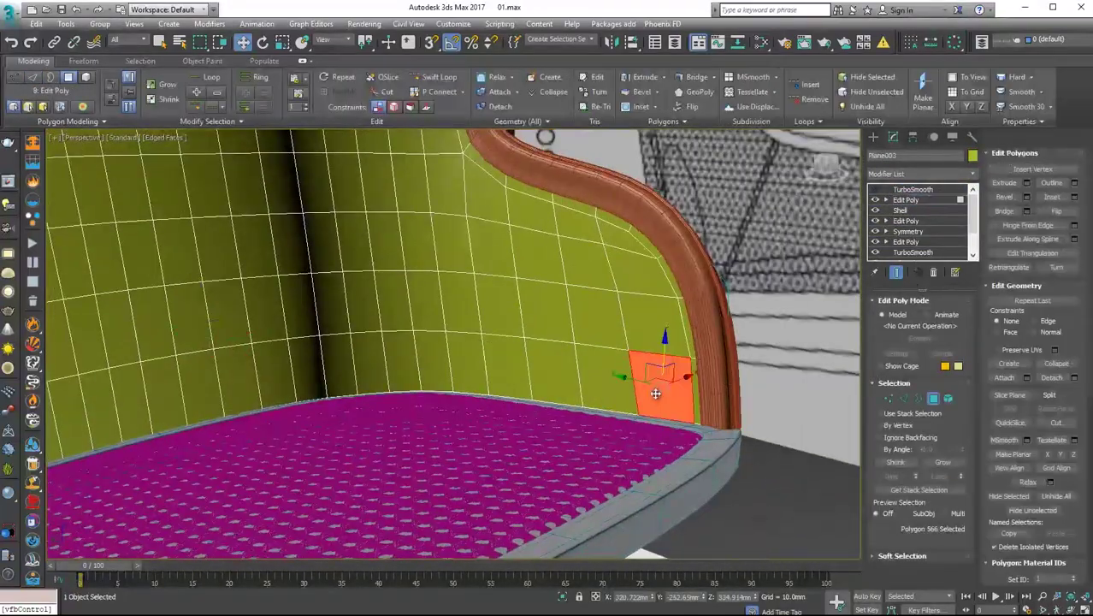
{"action": "scroll", "coordinate": [513, 342], "scroll_direction": "down", "scroll_amount": 5}
{"action": "middle_click_drag", "start_coordinate": [513, 343], "coordinate": [774, 346], "text": "alt"}
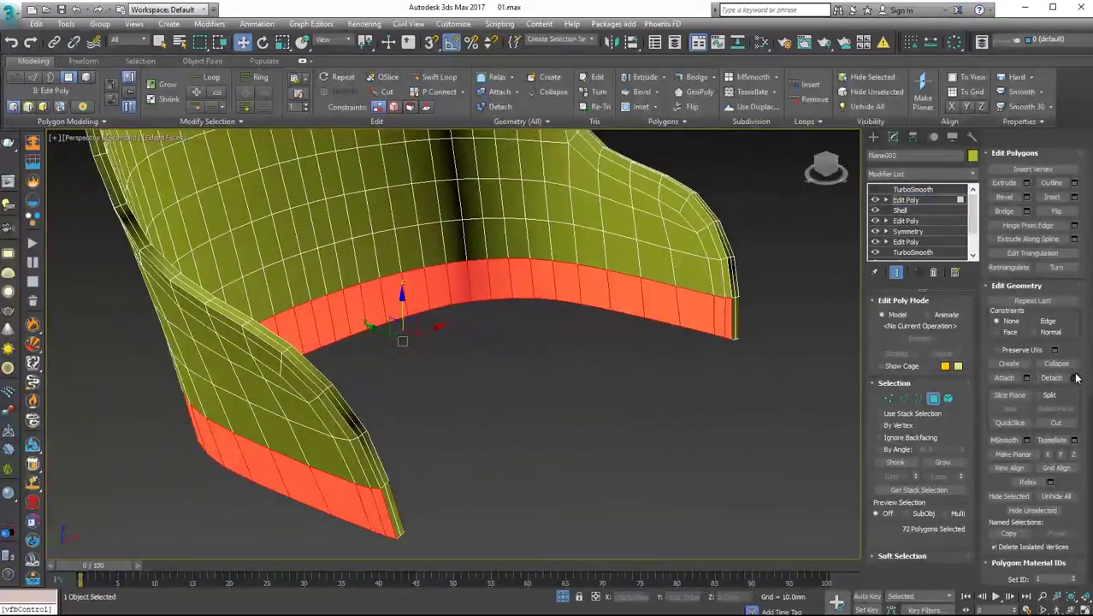
- Detach the chair back's lower band as a separate object
{"action": "left_click", "coordinate": [646, 322]}
{"action": "middle_click_drag", "start_coordinate": [647, 323], "coordinate": [496, 443], "text": "alt"}
{"action": "left_click", "coordinate": [495, 442]}
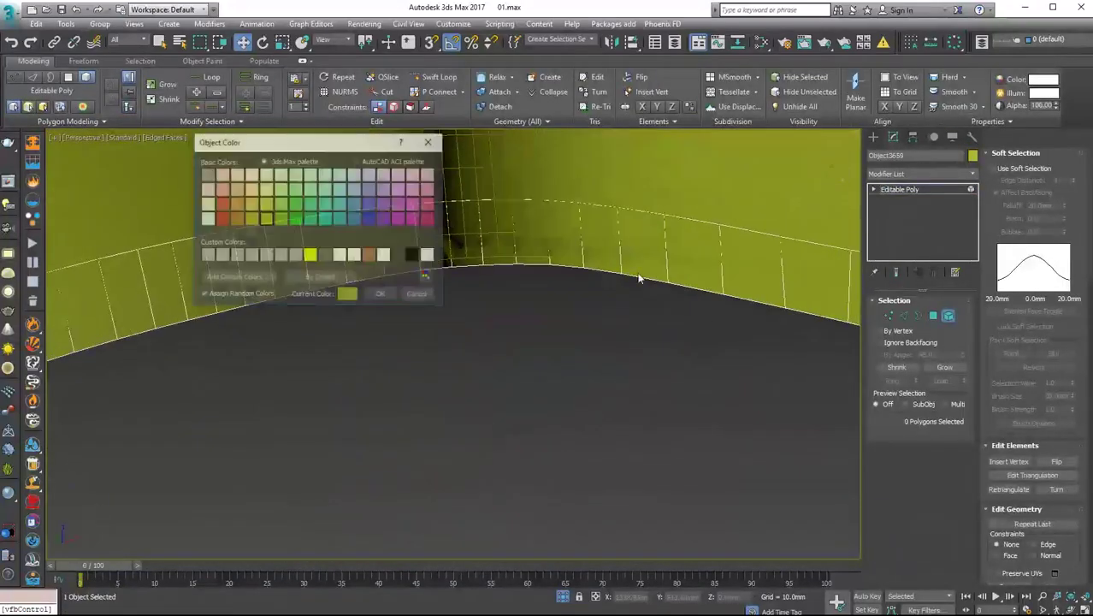
{"action": "key", "text": "2"}
{"action": "scroll", "coordinate": [578, 415], "scroll_direction": "down", "scroll_amount": 5}
{"action": "scroll", "coordinate": [519, 336], "scroll_direction": "up", "scroll_amount": 5}
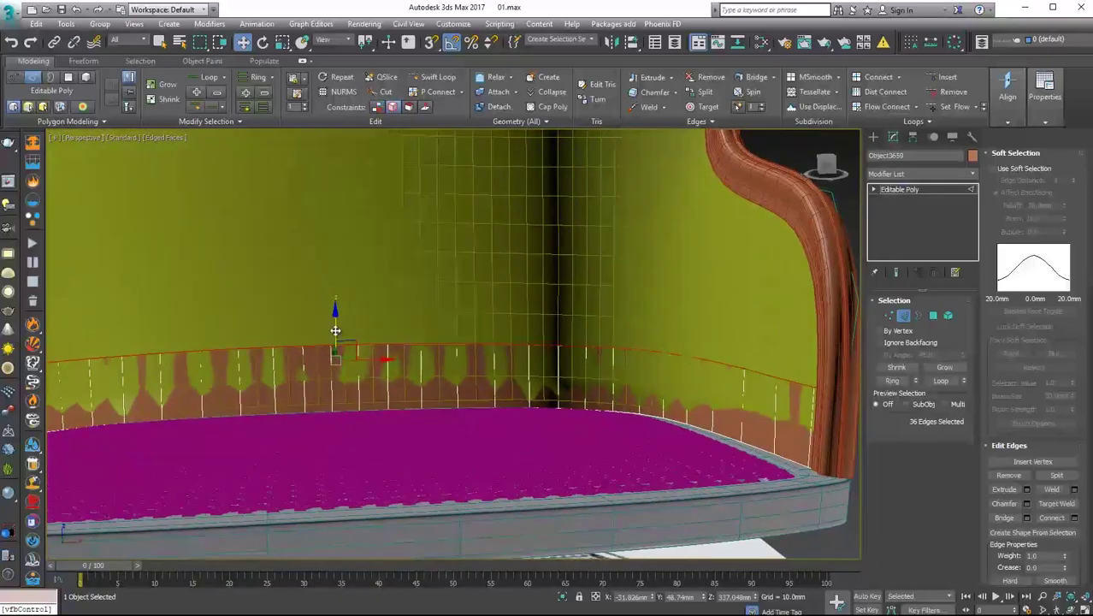
{"action": "scroll", "coordinate": [335, 331], "scroll_direction": "down", "scroll_amount": 5}
{"action": "middle_click_drag", "start_coordinate": [335, 331], "coordinate": [513, 342], "text": "alt"}
{"action": "scroll", "coordinate": [660, 342], "scroll_direction": "up", "scroll_amount": 5}
- Connect new pinched edge loops across the detached band's edges
{"action": "left_click", "coordinate": [659, 342]}
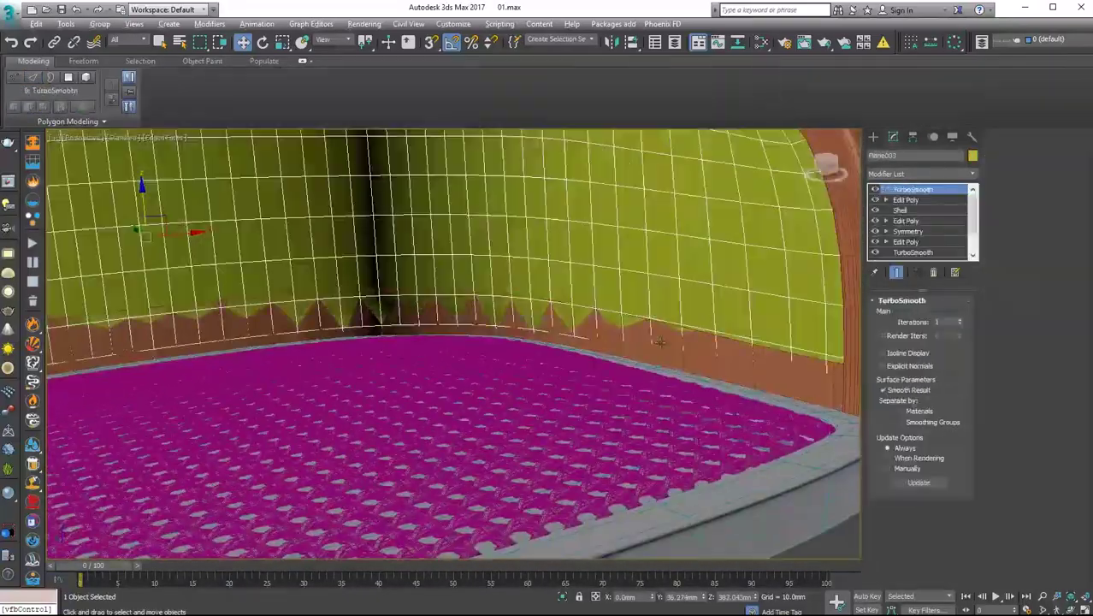
{"action": "left_click", "coordinate": [660, 342]}
{"action": "middle_click_drag", "start_coordinate": [660, 342], "coordinate": [618, 325], "text": "alt"}
{"action": "left_click", "coordinate": [618, 325]}
{"action": "scroll", "coordinate": [618, 325], "scroll_direction": "up", "scroll_amount": 3}
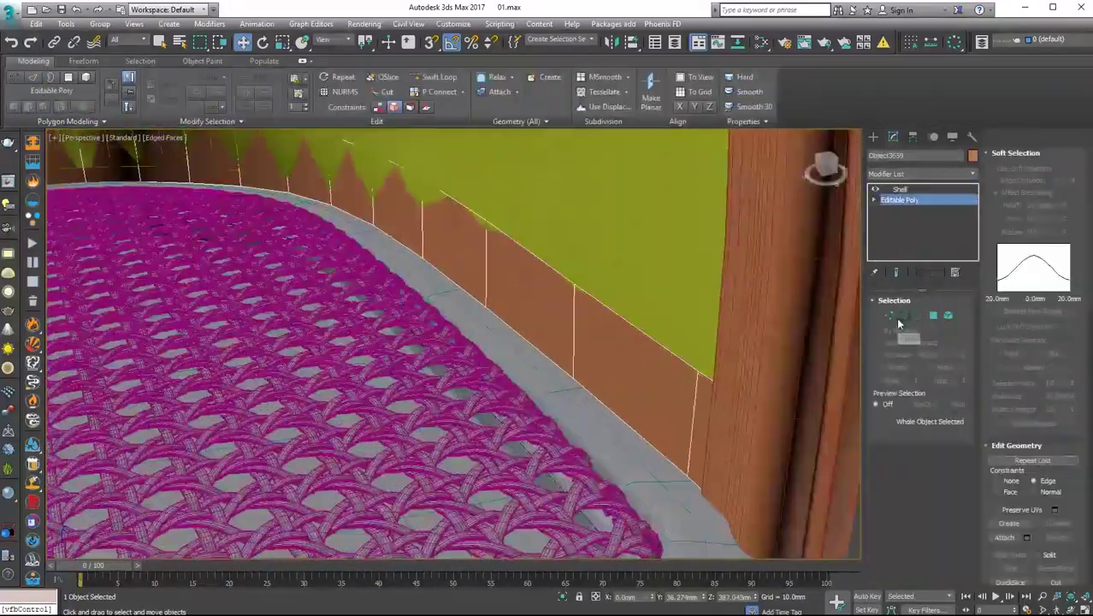
{"action": "left_click", "coordinate": [899, 318]}
{"action": "middle_click_drag", "start_coordinate": [701, 368], "coordinate": [679, 379], "text": "alt"}
{"action": "scroll", "coordinate": [678, 380], "scroll_direction": "up", "scroll_amount": 2}
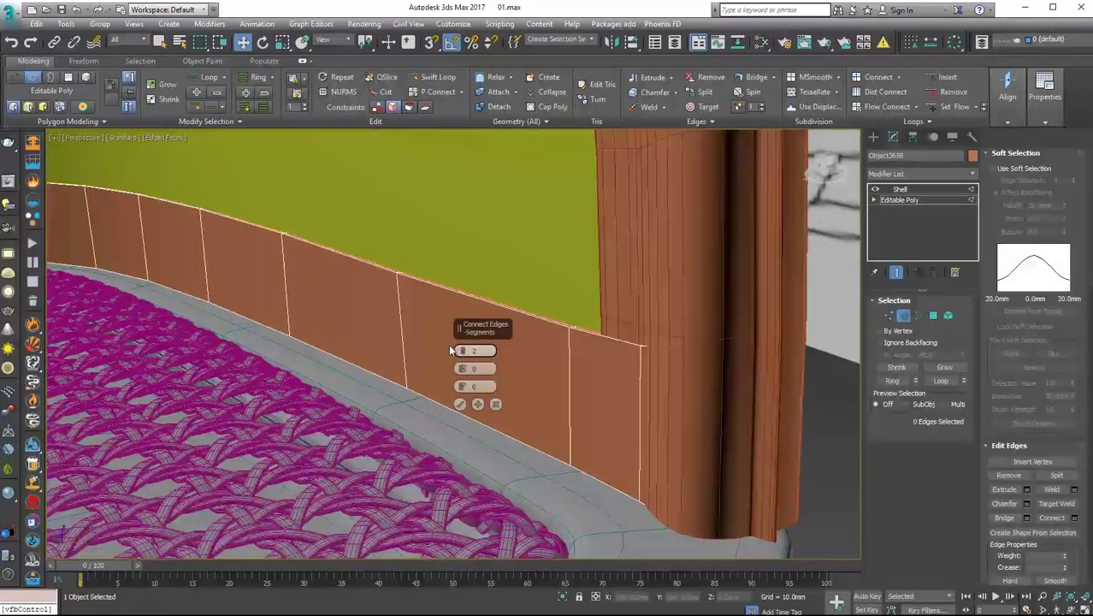
{"action": "middle_click_drag", "start_coordinate": [450, 351], "coordinate": [548, 317], "text": "alt"}
{"action": "left_click_drag", "start_coordinate": [462, 369], "coordinate": [457, 330]}
{"action": "left_click", "coordinate": [460, 405]}
- Add TurboSmooth to the detached band and view the whole chair
{"action": "left_click", "coordinate": [922, 173]}
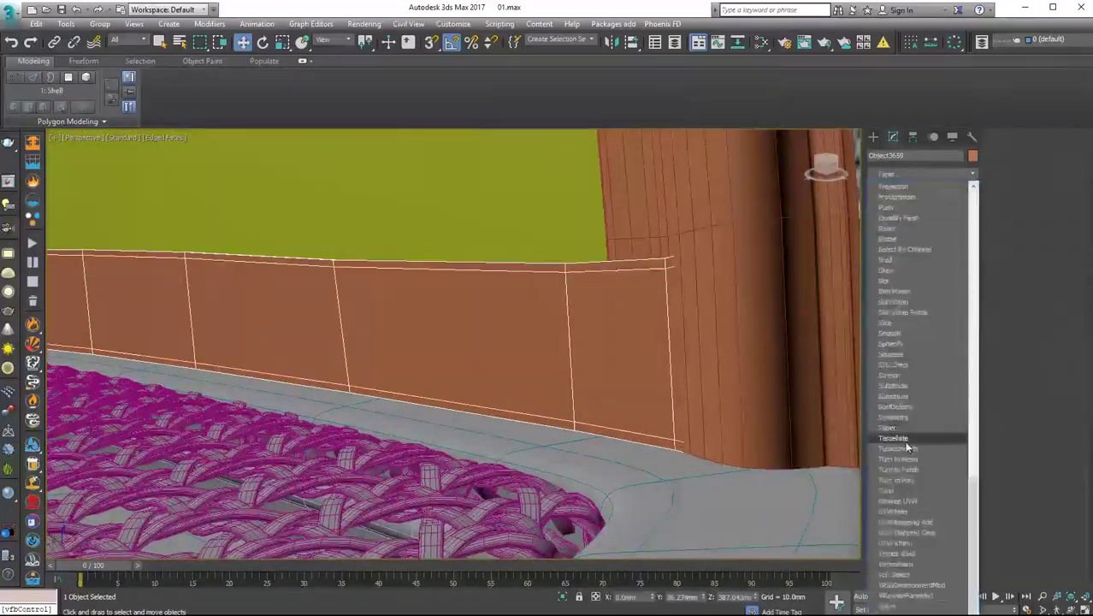
{"action": "left_click", "coordinate": [904, 441]}
{"action": "scroll", "coordinate": [488, 446], "scroll_direction": "down", "scroll_amount": 5}
{"action": "middle_click_drag", "start_coordinate": [479, 427], "coordinate": [487, 446], "text": "alt"}
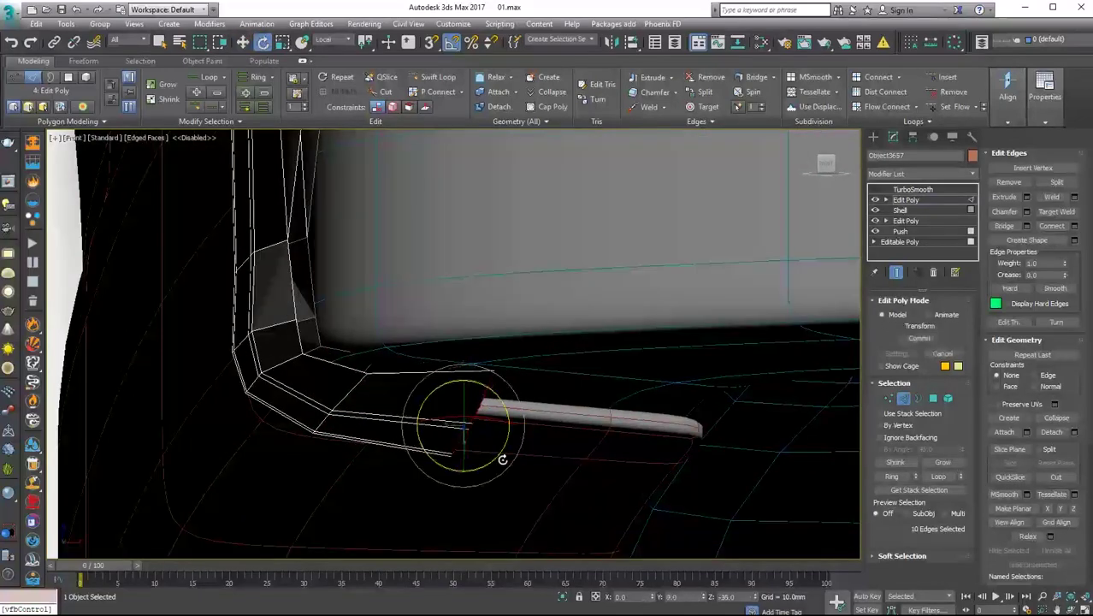
- Inspect the frame corner and move its selected vertices
{"action": "middle_click_drag", "start_coordinate": [502, 460], "coordinate": [458, 305], "text": "alt"}
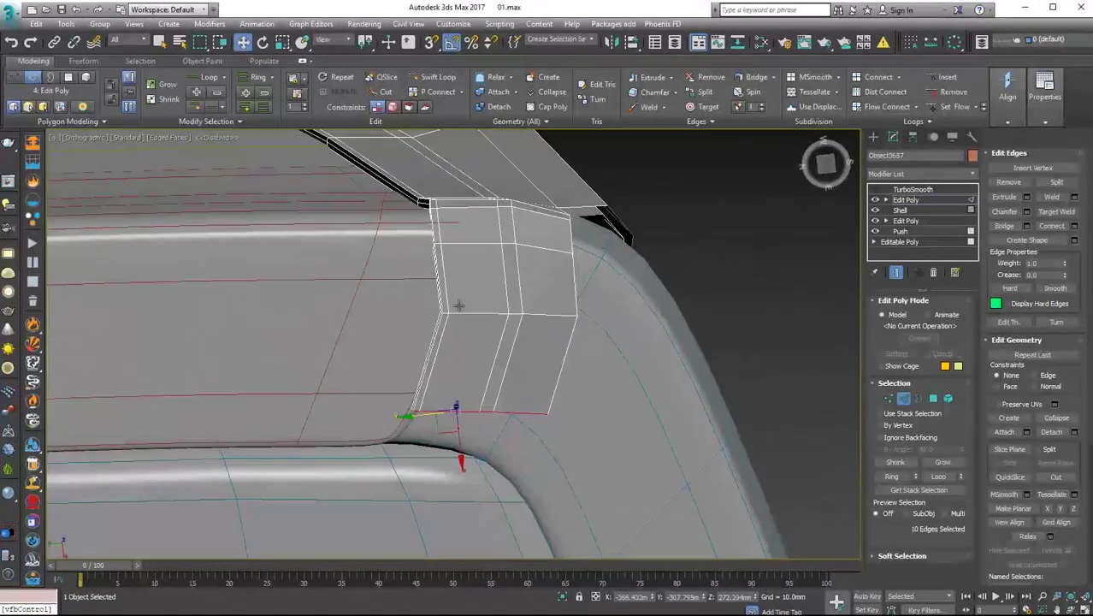
{"action": "middle_click_drag", "start_coordinate": [429, 319], "coordinate": [448, 296], "text": "alt"}
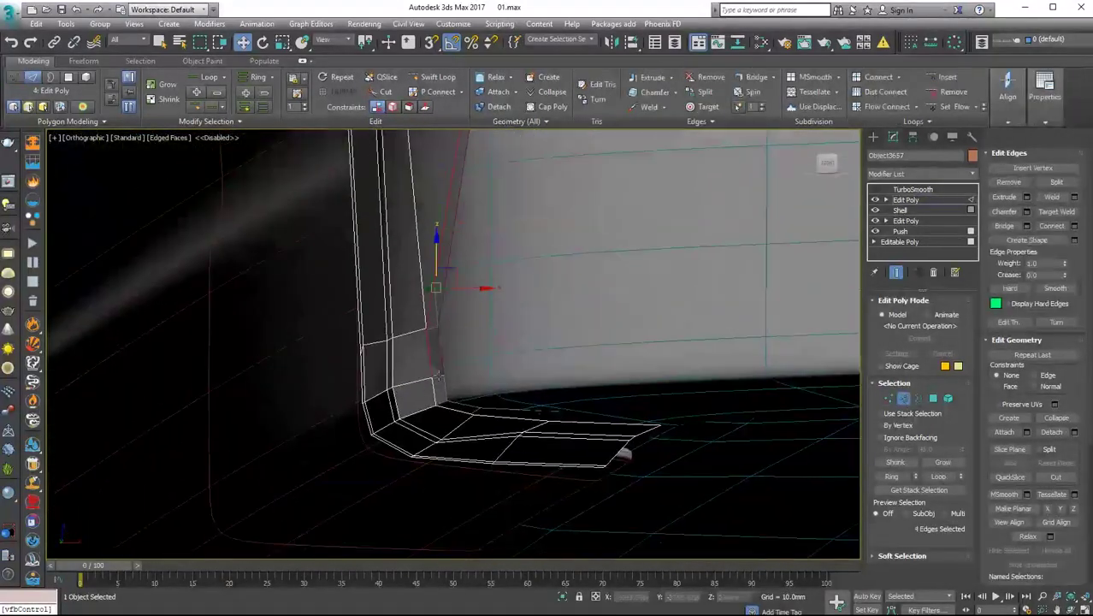
{"action": "middle_click_drag", "start_coordinate": [621, 453], "coordinate": [468, 438], "text": "alt"}
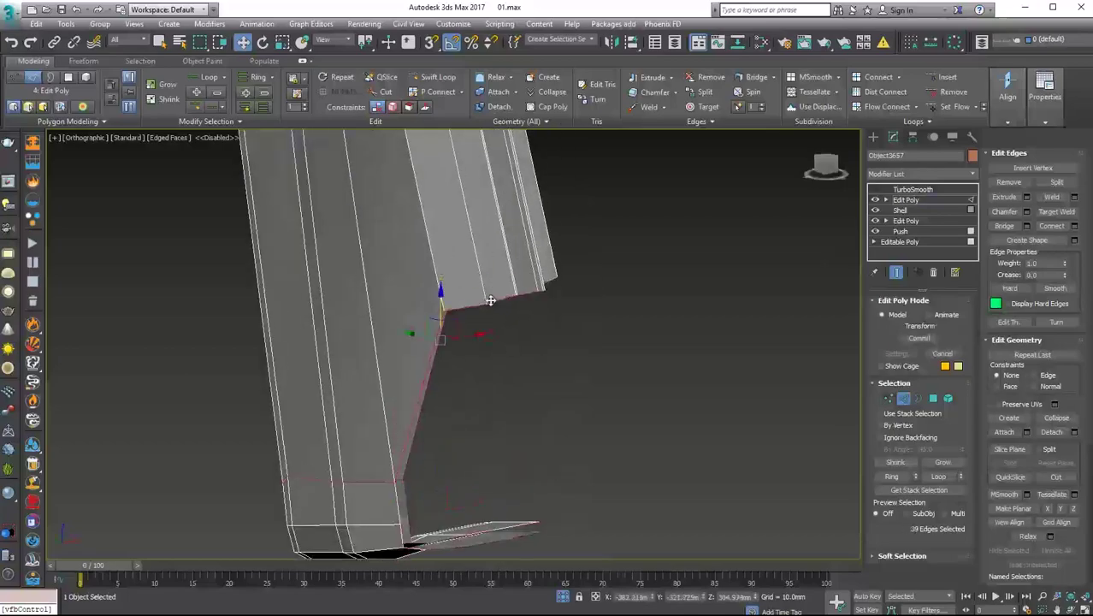
{"action": "mouse_move", "coordinate": [516, 252]}
{"action": "middle_mouse_down", "text": "alt"}
{"action": "mouse_move", "coordinate": [521, 338]}
{"action": "mouse_move", "coordinate": [559, 389]}
{"action": "mouse_move", "coordinate": [576, 347]}
{"action": "middle_mouse_up", "text": "alt"}
{"action": "key", "text": "w"}
{"action": "mouse_move", "coordinate": [531, 402]}
{"action": "middle_mouse_down", "text": "alt"}
{"action": "mouse_move", "coordinate": [478, 359]}
{"action": "mouse_move", "coordinate": [518, 354]}
{"action": "mouse_move", "coordinate": [549, 378]}
{"action": "mouse_move", "coordinate": [544, 360]}
{"action": "mouse_move", "coordinate": [351, 395]}
{"action": "mouse_move", "coordinate": [512, 361]}
{"action": "mouse_move", "coordinate": [476, 394]}
{"action": "mouse_move", "coordinate": [571, 354]}
{"action": "mouse_move", "coordinate": [411, 378]}
{"action": "middle_mouse_up", "text": "alt"}
{"action": "key", "text": "1"}
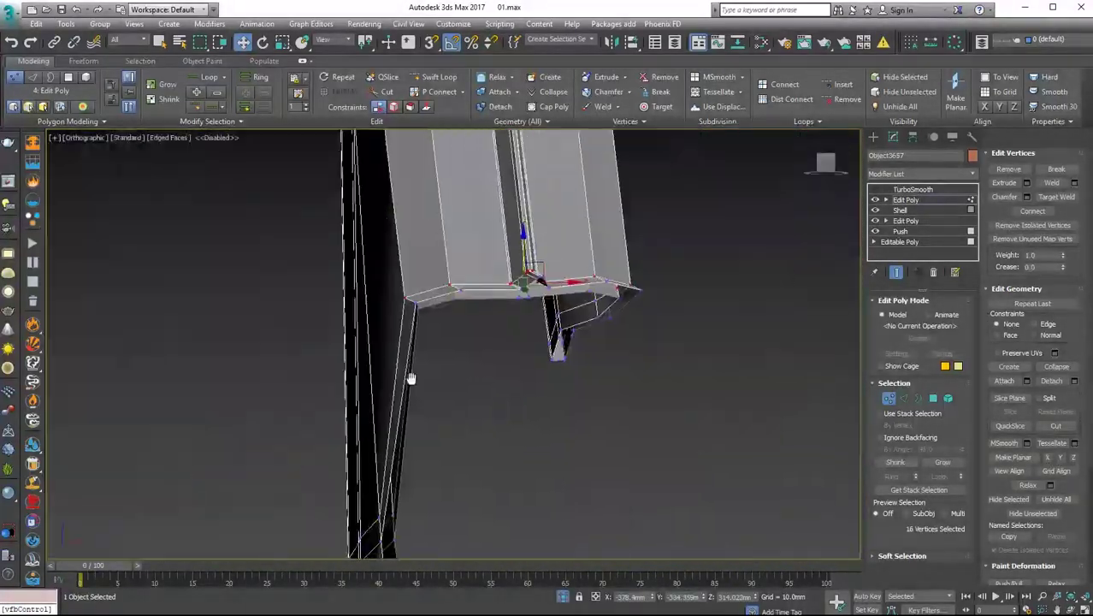
{"action": "mouse_move", "coordinate": [492, 371]}
{"action": "middle_mouse_down", "text": "alt"}
{"action": "mouse_move", "coordinate": [479, 346]}
{"action": "mouse_move", "coordinate": [518, 331]}
{"action": "middle_mouse_up", "text": "alt"}
{"action": "left_click_drag", "start_coordinate": [518, 331], "coordinate": [455, 336]}
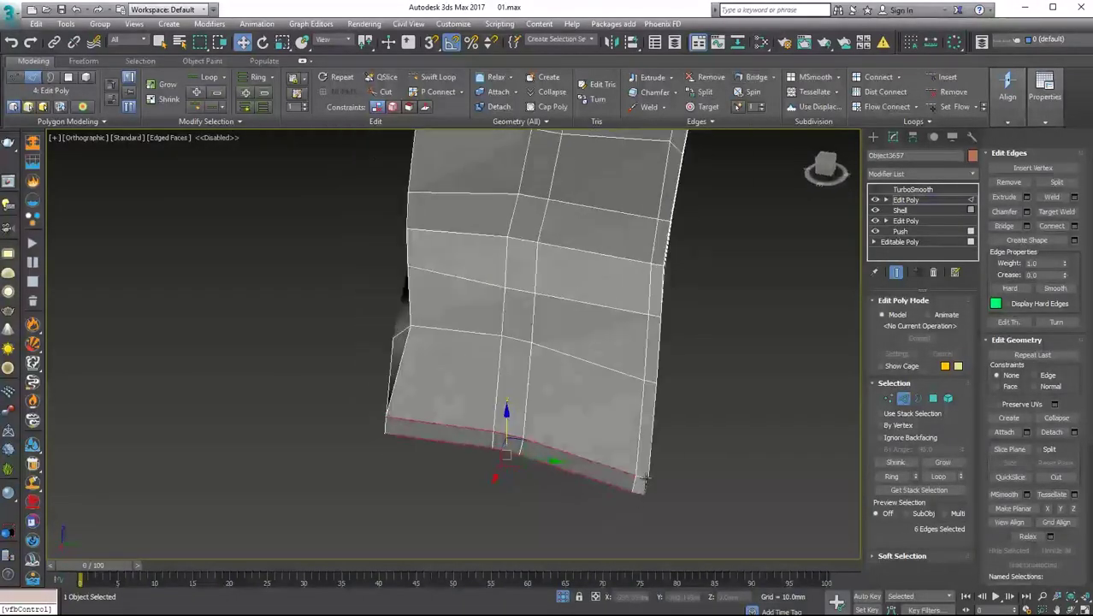
{"action": "middle_click_drag", "start_coordinate": [530, 380], "coordinate": [493, 454], "text": "alt"}
{"action": "key", "text": "1"}
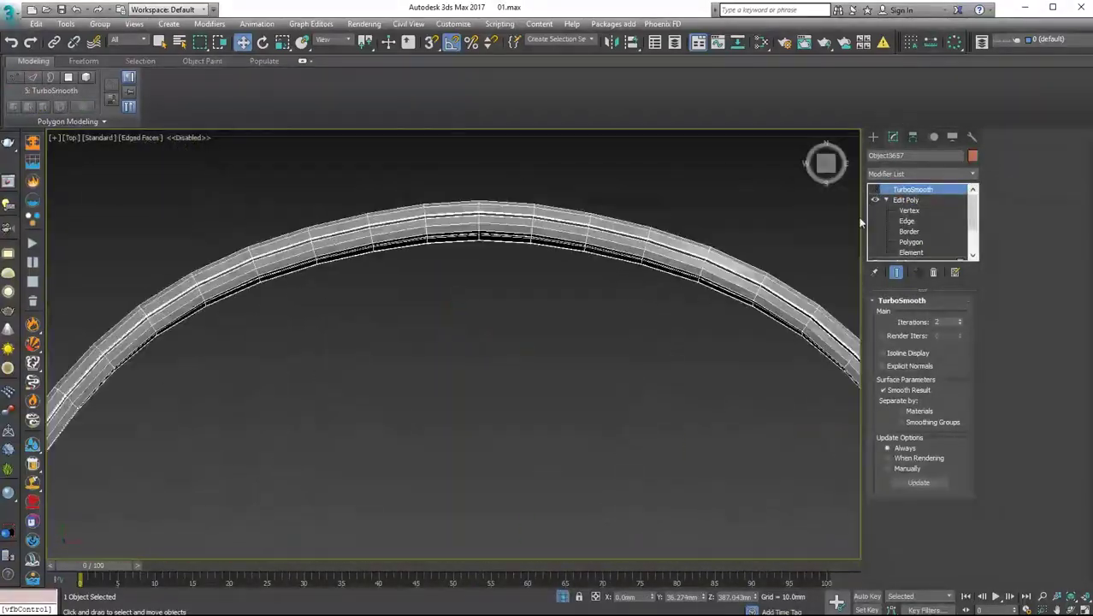
- Add a Symmetry modifier to the frame and adjust its mirror plane
{"action": "left_click", "coordinate": [893, 417]}
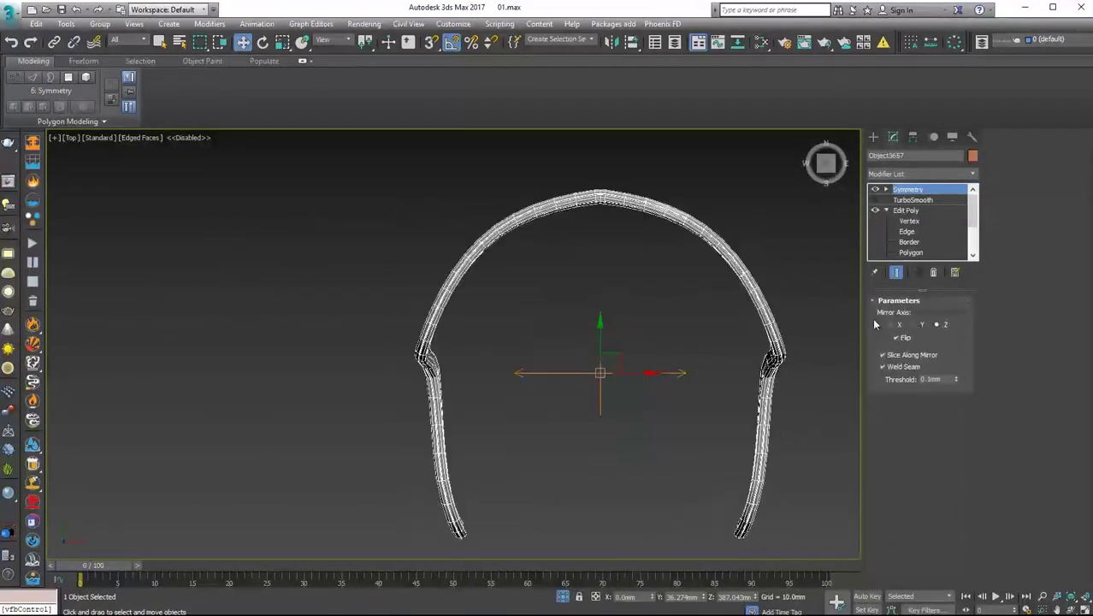
{"action": "left_click", "coordinate": [905, 200]}
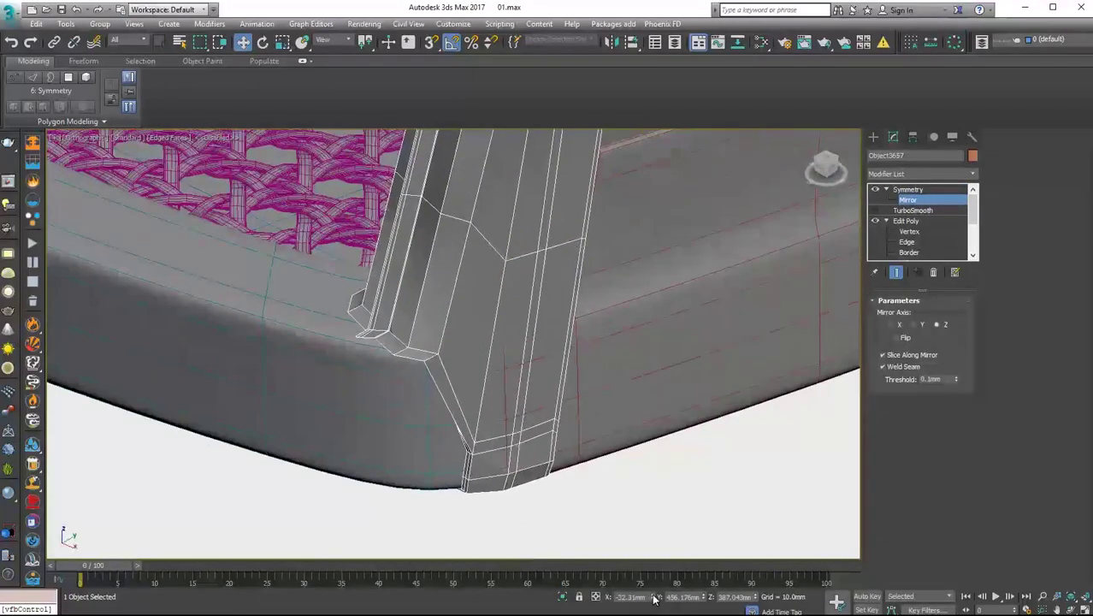
{"action": "middle_click_drag", "start_coordinate": [575, 481], "coordinate": [842, 235], "text": "alt"}
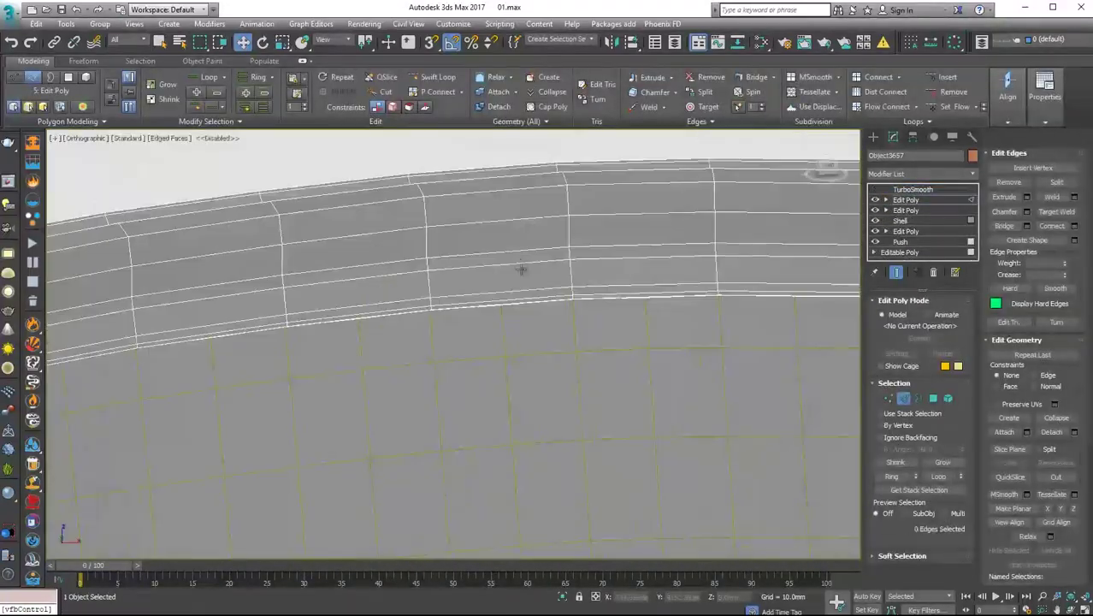
- Extrude the frame edges by about -0.62 mm into shallow grooves
{"action": "left_click_drag", "start_coordinate": [461, 368], "coordinate": [461, 364]}
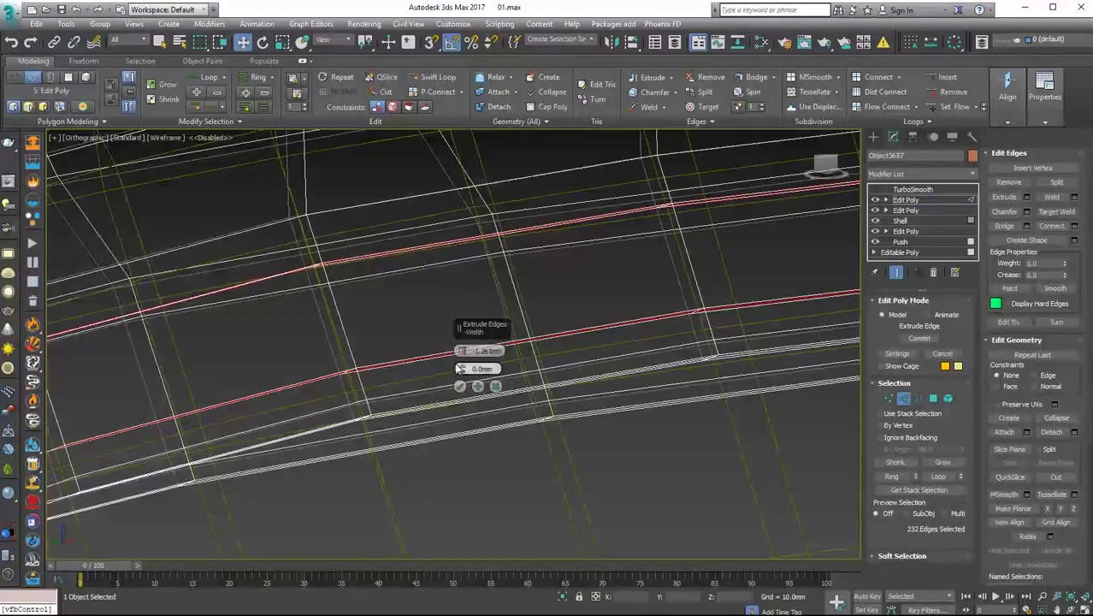
{"action": "key", "text": "F3"}
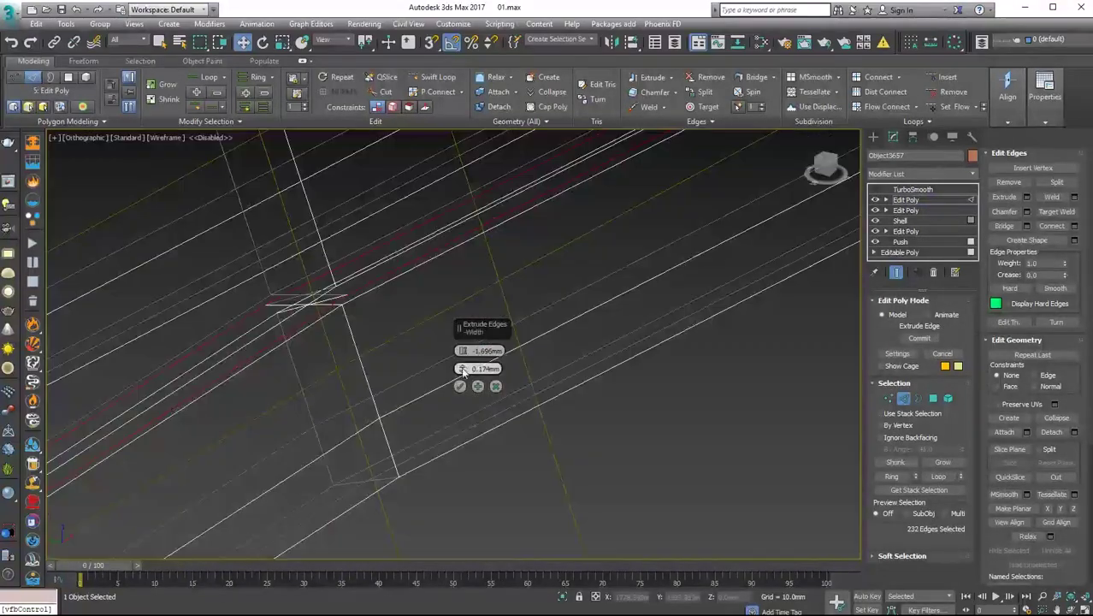
{"action": "key", "text": "F3"}
{"action": "key", "text": "F3"}
{"action": "key", "text": "F3"}
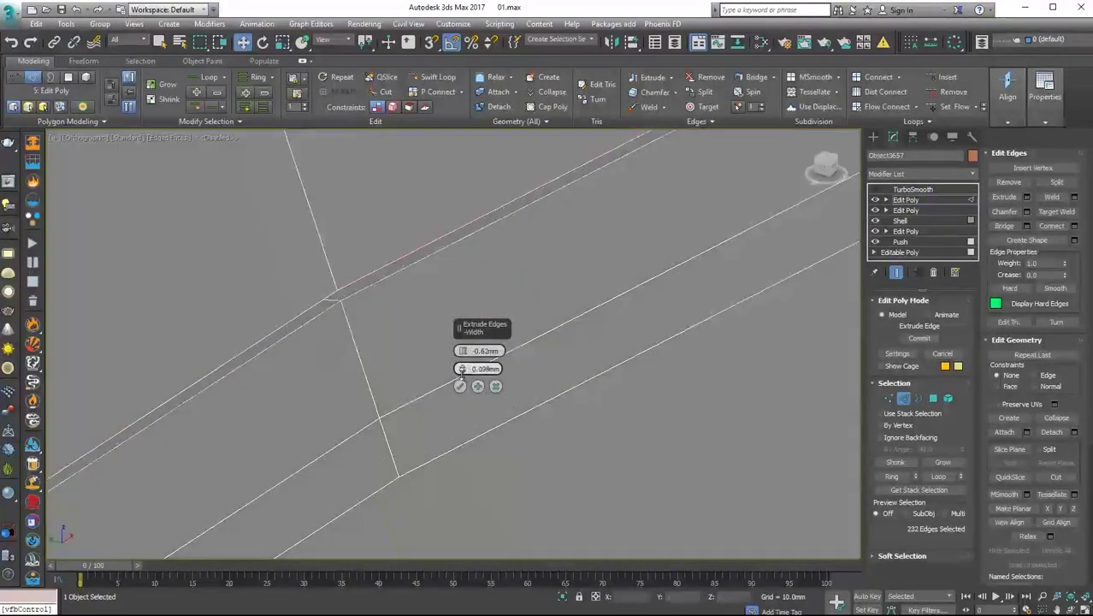
{"action": "left_click", "coordinate": [460, 385]}
{"action": "mouse_move", "coordinate": [407, 355]}
{"action": "middle_mouse_down", "text": "alt"}
{"action": "mouse_move", "coordinate": [453, 285]}
{"action": "mouse_move", "coordinate": [514, 256]}
{"action": "mouse_move", "coordinate": [505, 323]}
{"action": "middle_mouse_up", "text": "alt"}
- Connect the selected edges with pinch 0 and show the frame smoothed
{"action": "key", "text": "2"}
{"action": "right_click", "coordinate": [505, 323]}
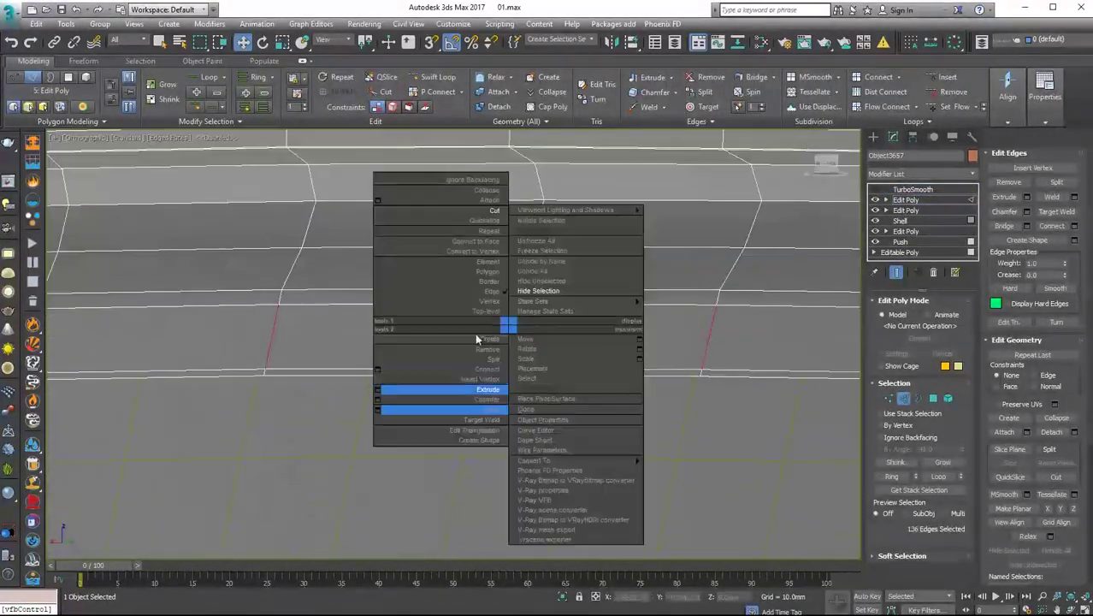
{"action": "right_click", "coordinate": [455, 321]}
{"action": "right_click", "coordinate": [462, 369]}
{"action": "mouse_move", "coordinate": [462, 373]}
{"action": "middle_mouse_down", "text": "alt"}
{"action": "mouse_move", "coordinate": [186, 259]}
{"action": "mouse_move", "coordinate": [254, 318]}
{"action": "mouse_move", "coordinate": [194, 313]}
{"action": "mouse_move", "coordinate": [616, 219]}
{"action": "middle_mouse_up", "text": "alt"}
{"action": "key", "text": "6"}
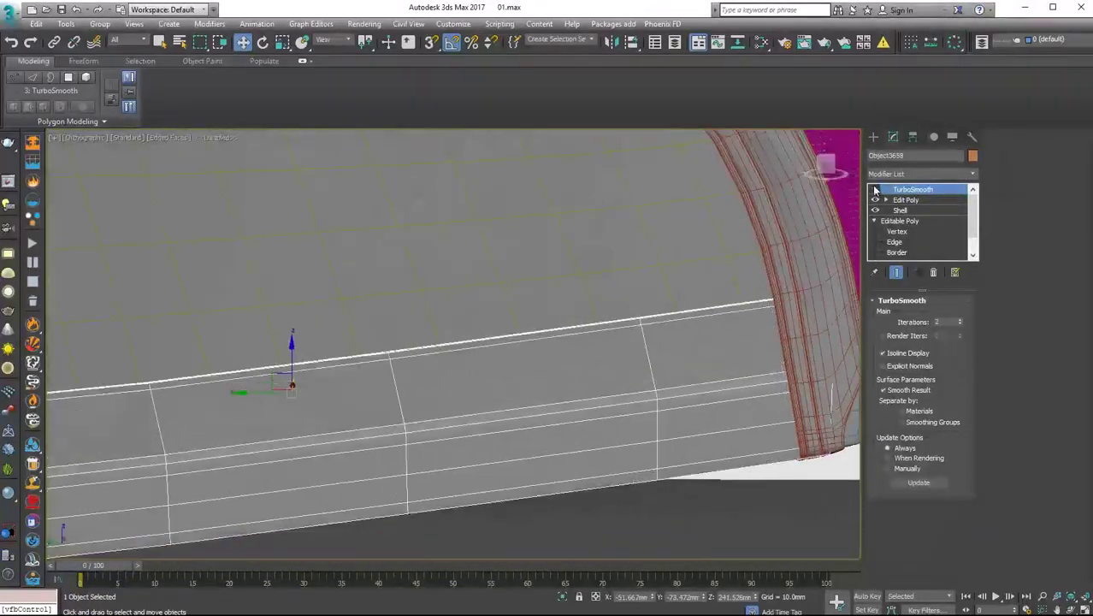
- Add Edit Poly to the frame piece and chamfer its edge loops by 1.0mm
{"action": "left_click", "coordinate": [919, 174]}
{"action": "left_click", "coordinate": [894, 218]}
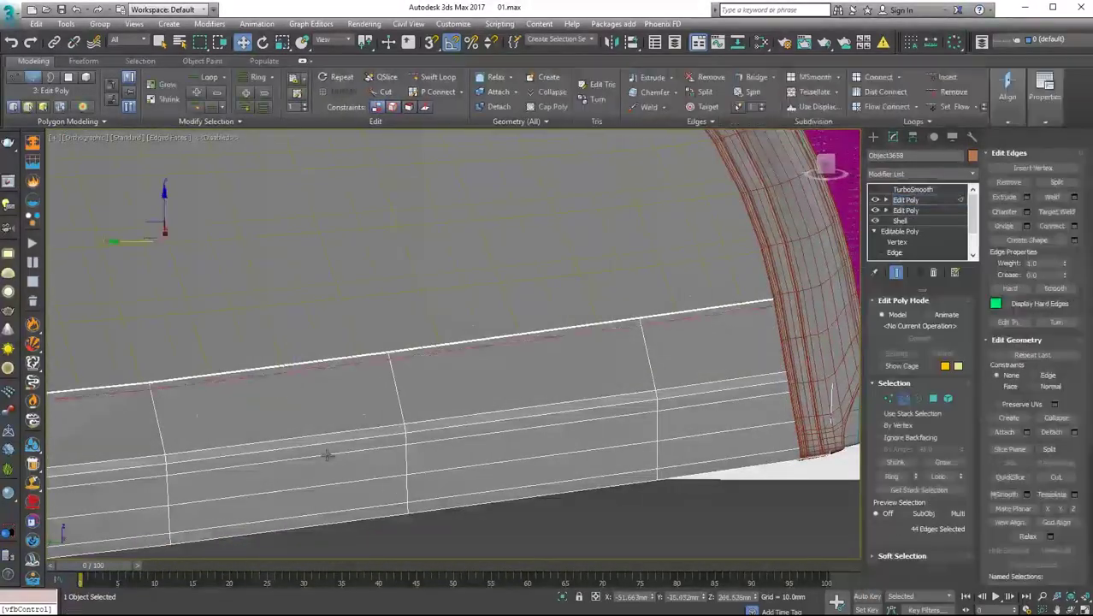
{"action": "scroll", "coordinate": [489, 313], "scroll_direction": "up", "scroll_amount": 2}
{"action": "right_click", "coordinate": [493, 306]}
{"action": "left_click", "coordinate": [466, 382]}
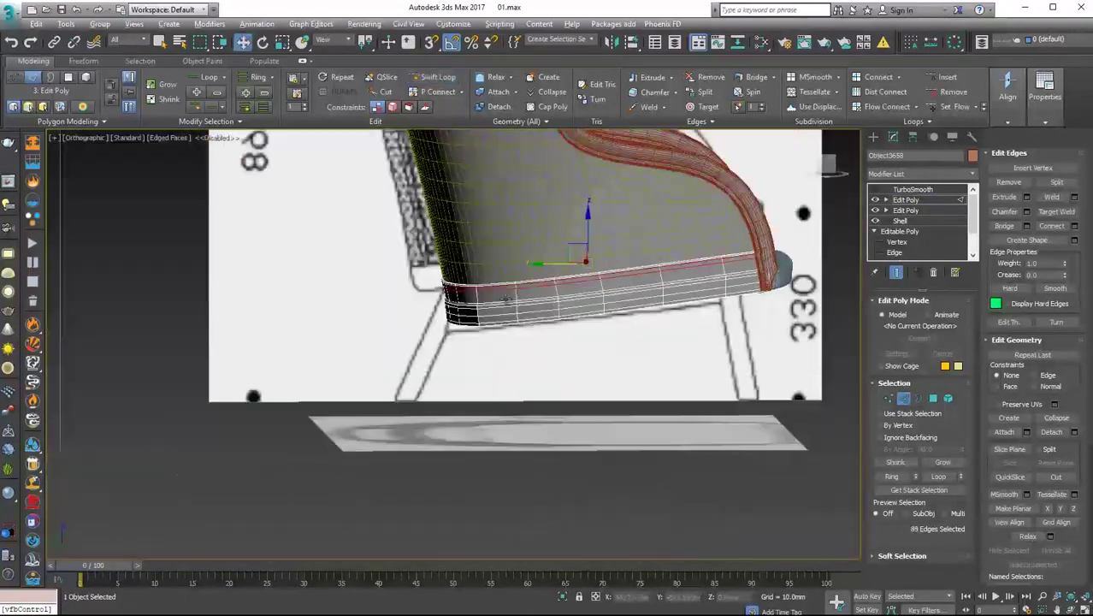
{"action": "right_click", "coordinate": [382, 292]}
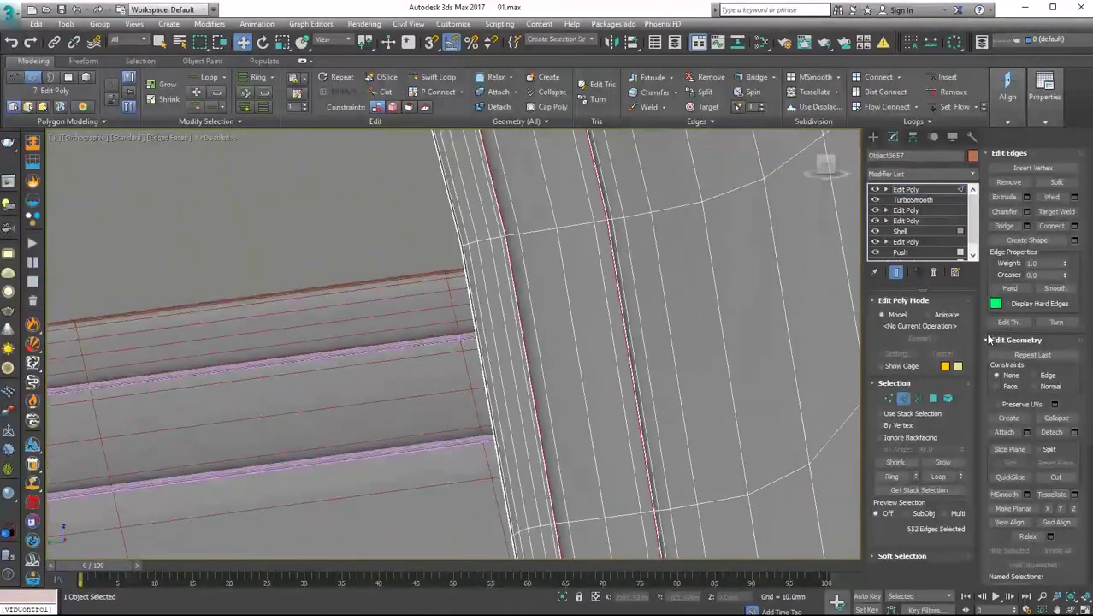
{"action": "scroll", "coordinate": [991, 342], "scroll_direction": "down", "scroll_amount": 2}
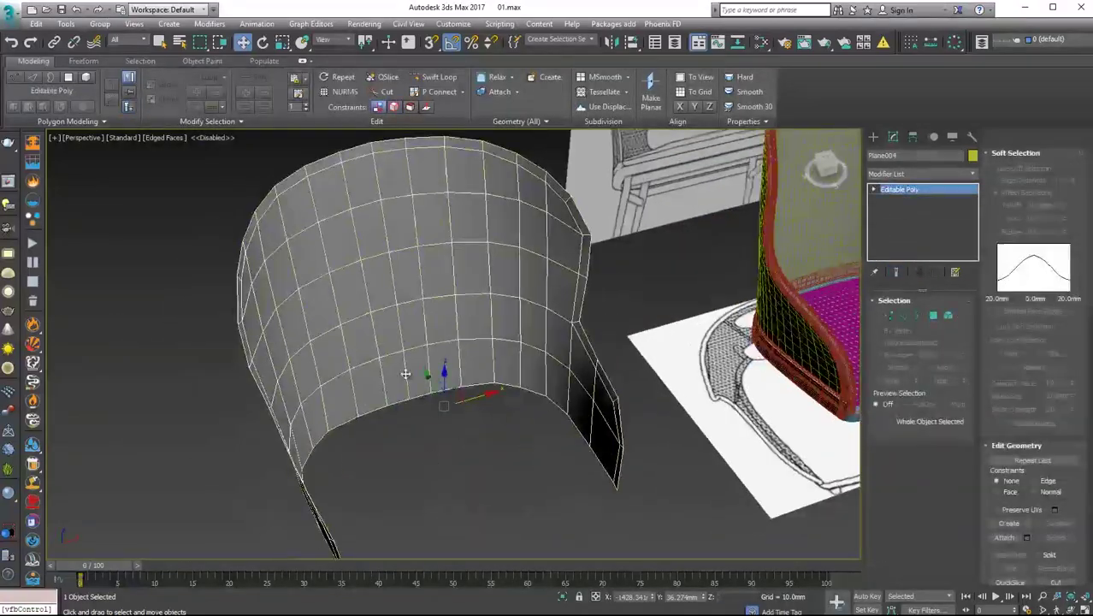
- Shift-copy the curved back panel aside and convert the copy to Editable Poly
{"action": "scroll", "coordinate": [516, 359], "scroll_direction": "down", "scroll_amount": 2}
{"action": "scroll", "coordinate": [516, 359], "scroll_direction": "up", "scroll_amount": 5}
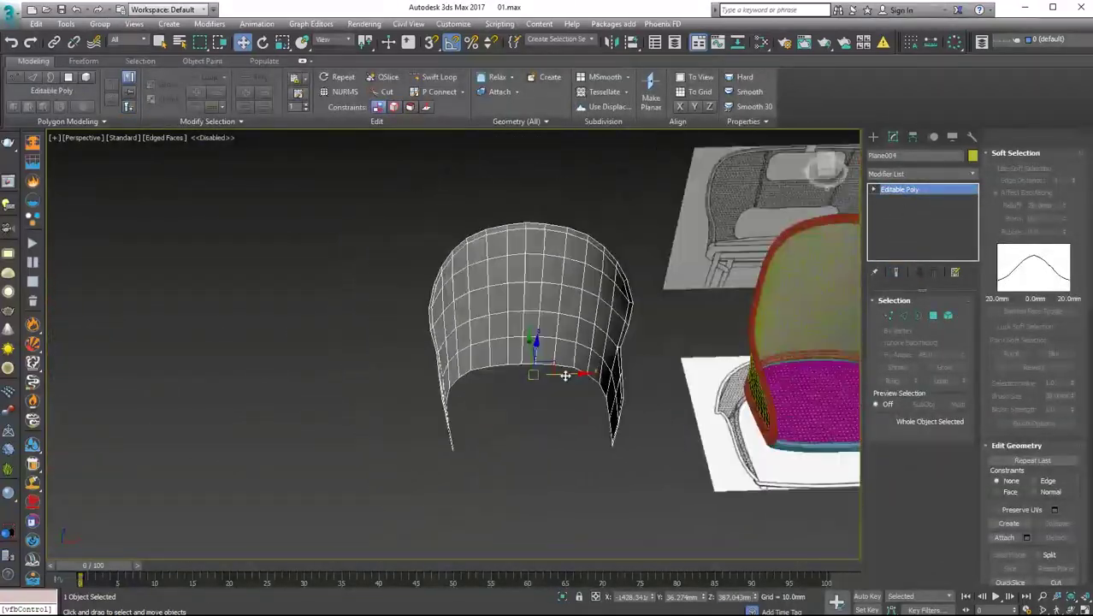
{"action": "left_click_drag", "start_coordinate": [573, 368], "coordinate": [422, 373], "text": "shift"}
{"action": "left_click", "coordinate": [920, 173]}
{"action": "left_click", "coordinate": [919, 237]}
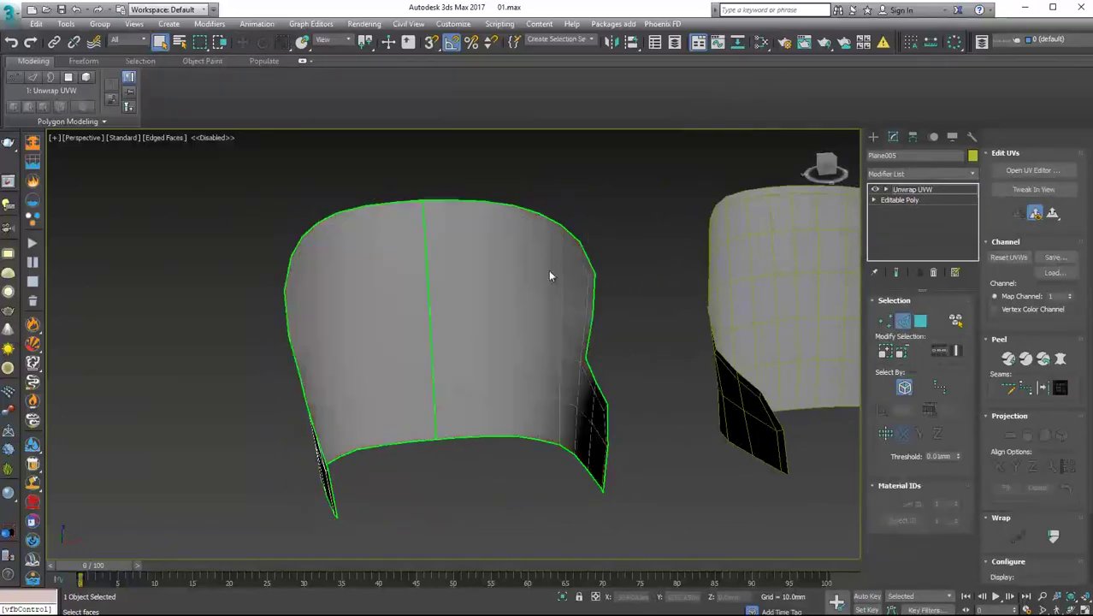
{"action": "mouse_move", "coordinate": [548, 270]}
{"action": "middle_mouse_down", "text": "alt"}
{"action": "mouse_move", "coordinate": [462, 295]}
{"action": "mouse_move", "coordinate": [202, 485]}
{"action": "middle_mouse_up", "text": "alt"}
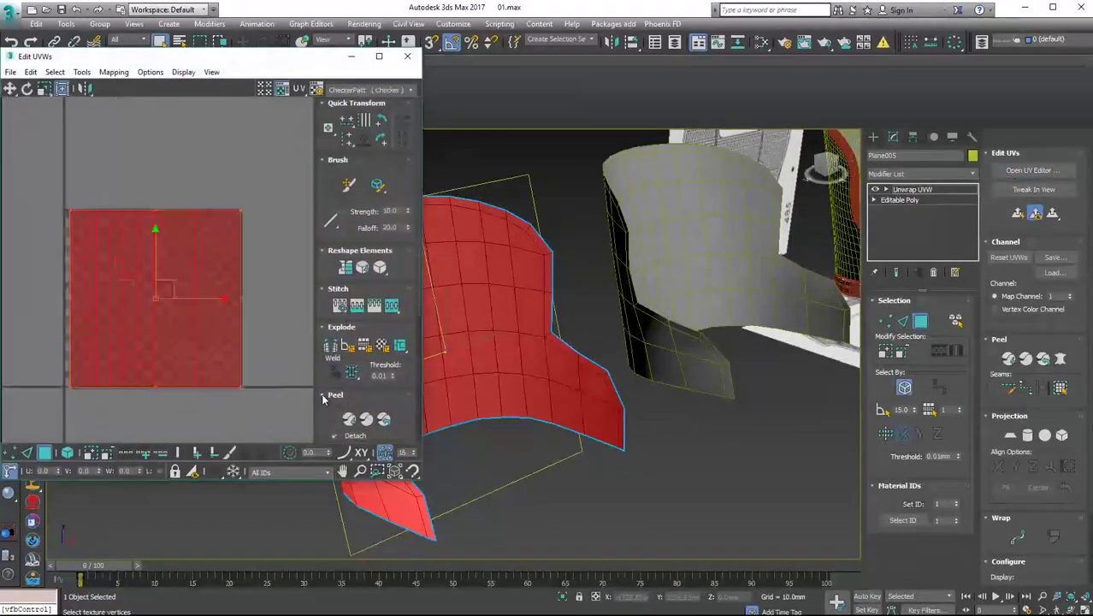
{"action": "left_click", "coordinate": [407, 57]}
{"action": "right_click", "coordinate": [386, 317]}
{"action": "left_click", "coordinate": [452, 465]}
- Strip the copy's old UV mapping and add a fresh Unwrap UVW modifier
{"action": "left_click", "coordinate": [971, 137]}
{"action": "left_click", "coordinate": [889, 191]}
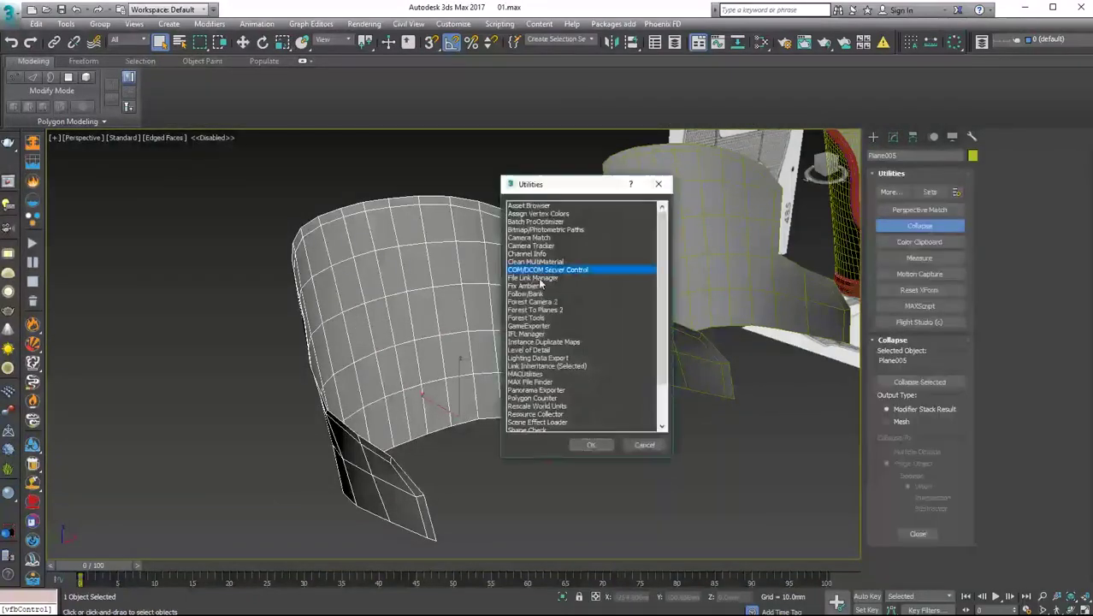
{"action": "double_click", "coordinate": [569, 269]}
{"action": "left_click", "coordinate": [897, 421]}
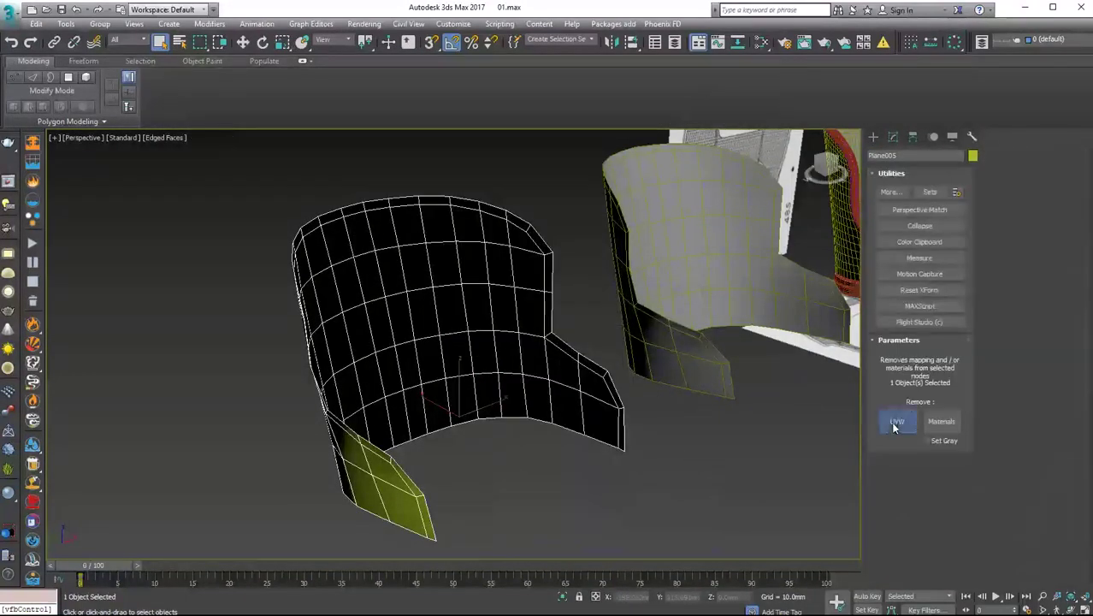
{"action": "left_click", "coordinate": [894, 137]}
{"action": "left_click", "coordinate": [922, 174]}
{"action": "left_click", "coordinate": [907, 513]}
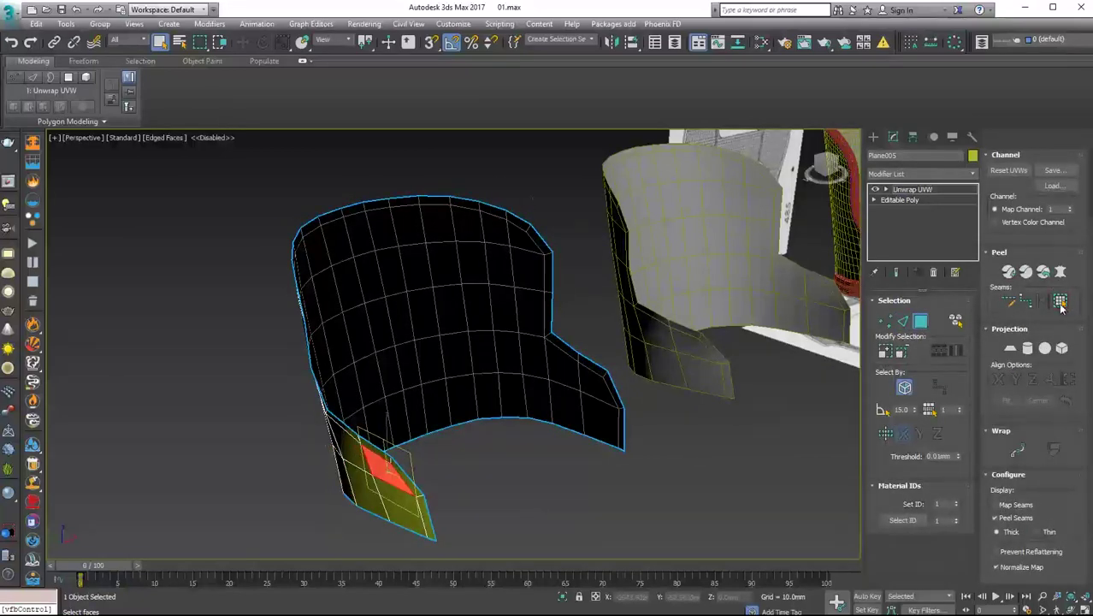
- Pelt map all the panel's faces, flattening it into one UV shell
{"action": "left_click", "coordinate": [1059, 303]}
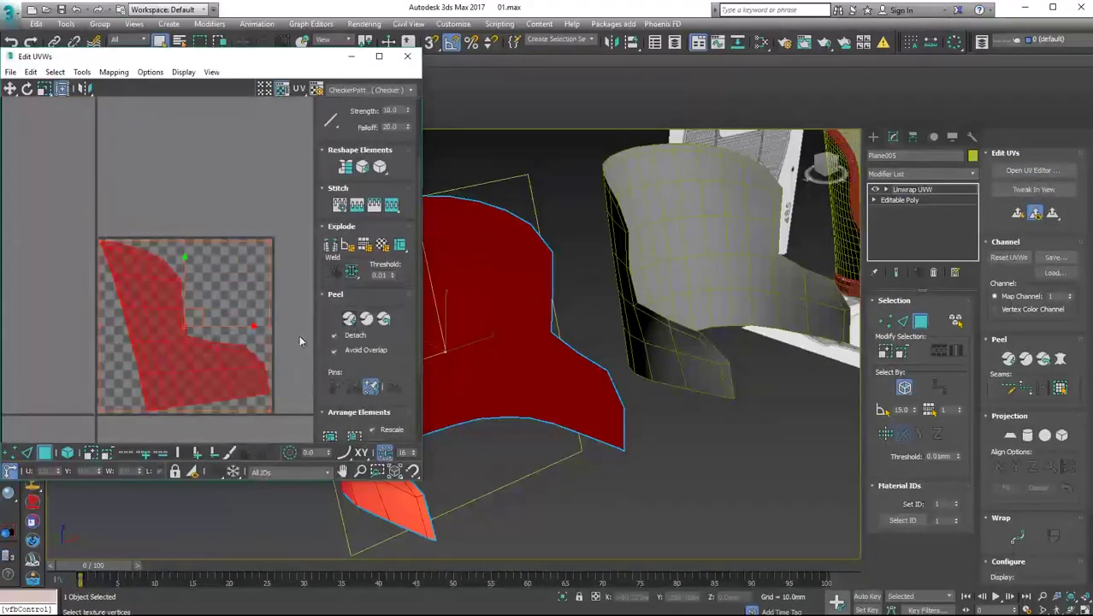
{"action": "left_click", "coordinate": [1061, 359]}
{"action": "left_click", "coordinate": [580, 199]}
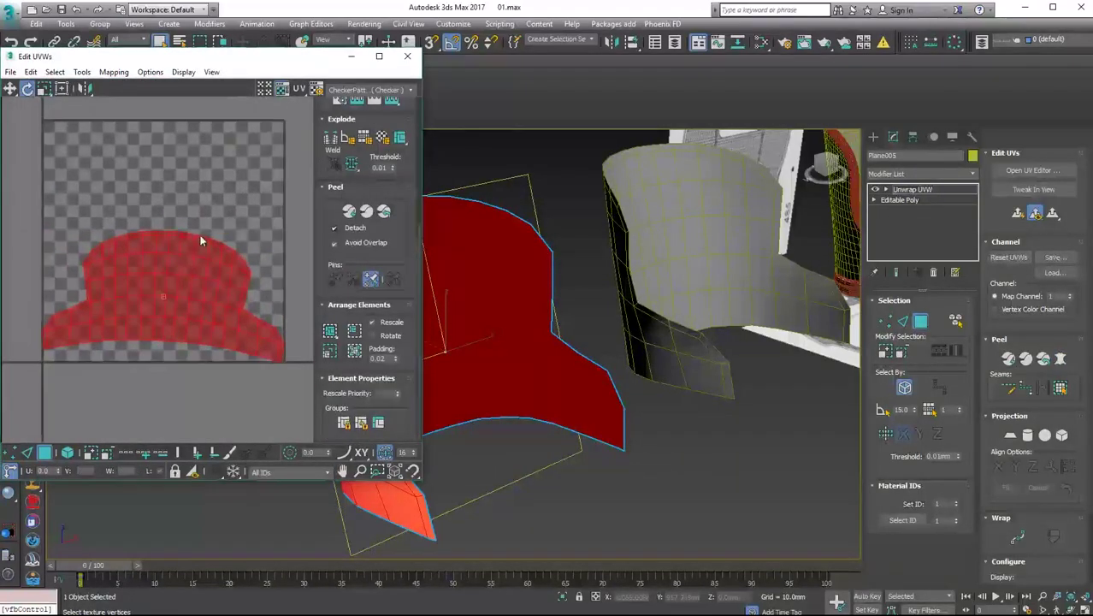
{"action": "scroll", "coordinate": [185, 274], "scroll_direction": "up", "scroll_amount": 2}
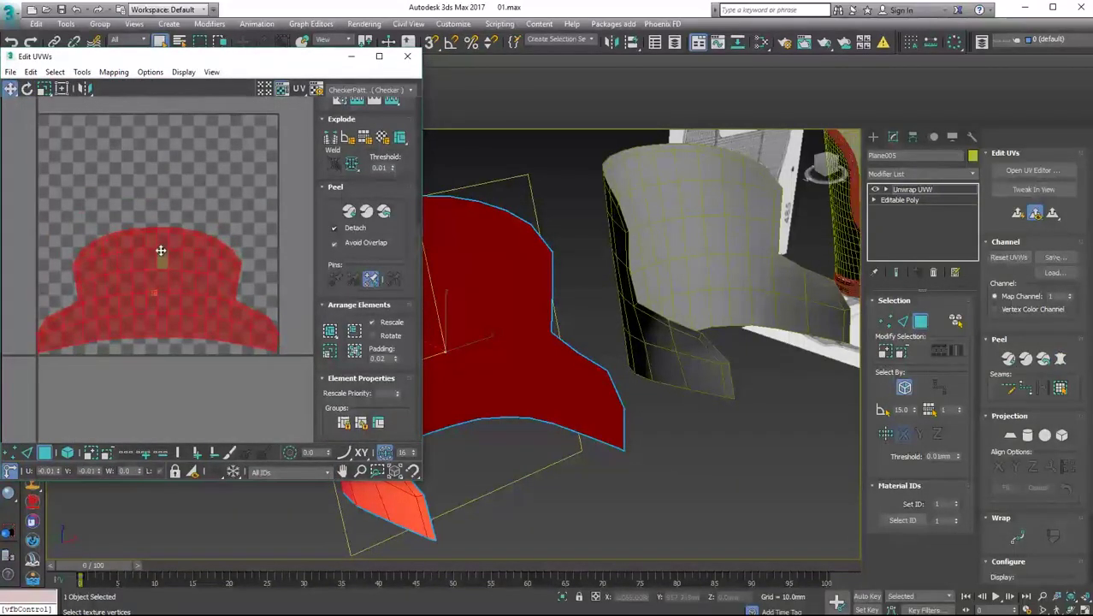
- Render the UVW template at 2048 and save the image
{"action": "left_click", "coordinate": [112, 76]}
{"action": "left_click", "coordinate": [130, 296]}
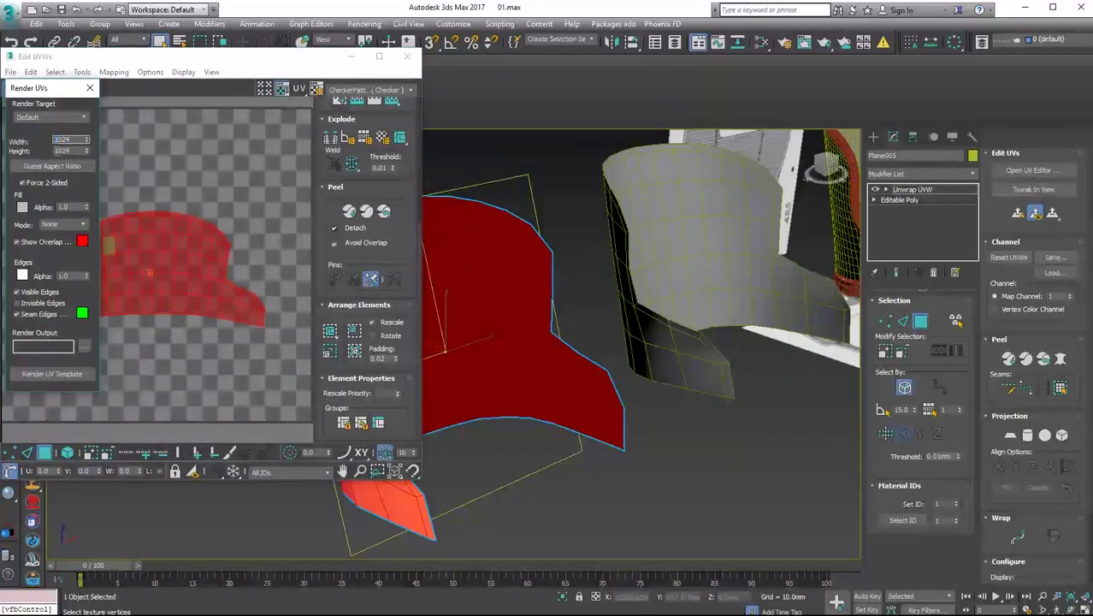
{"action": "type", "text": "2048"}
{"action": "left_click", "coordinate": [52, 374]}
{"action": "type", "text": "refere"}
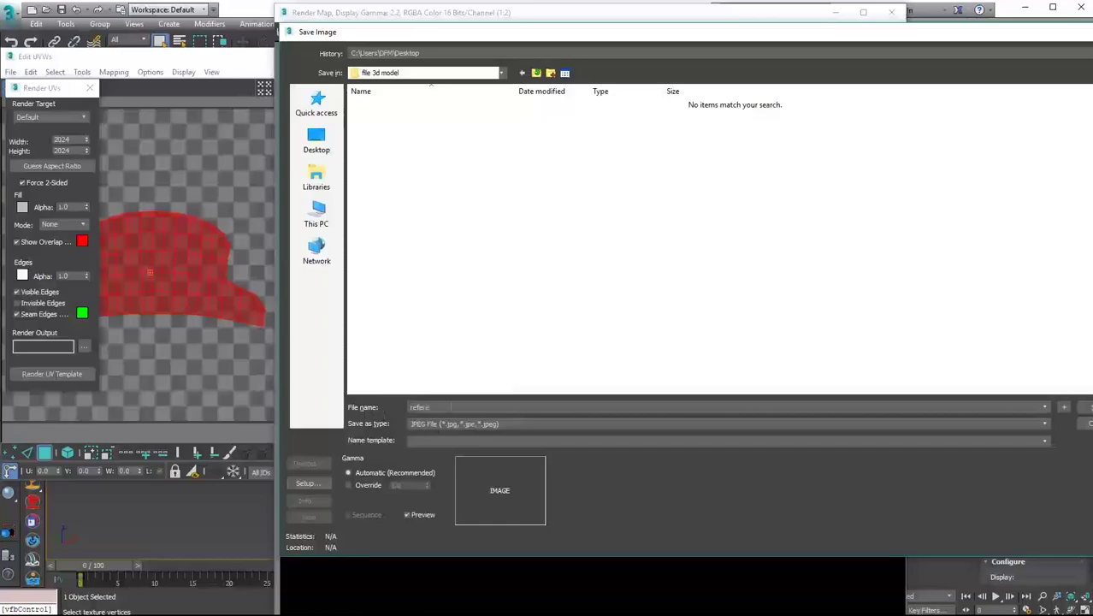
{"action": "key", "text": "Return"}
{"action": "key", "text": "Return"}
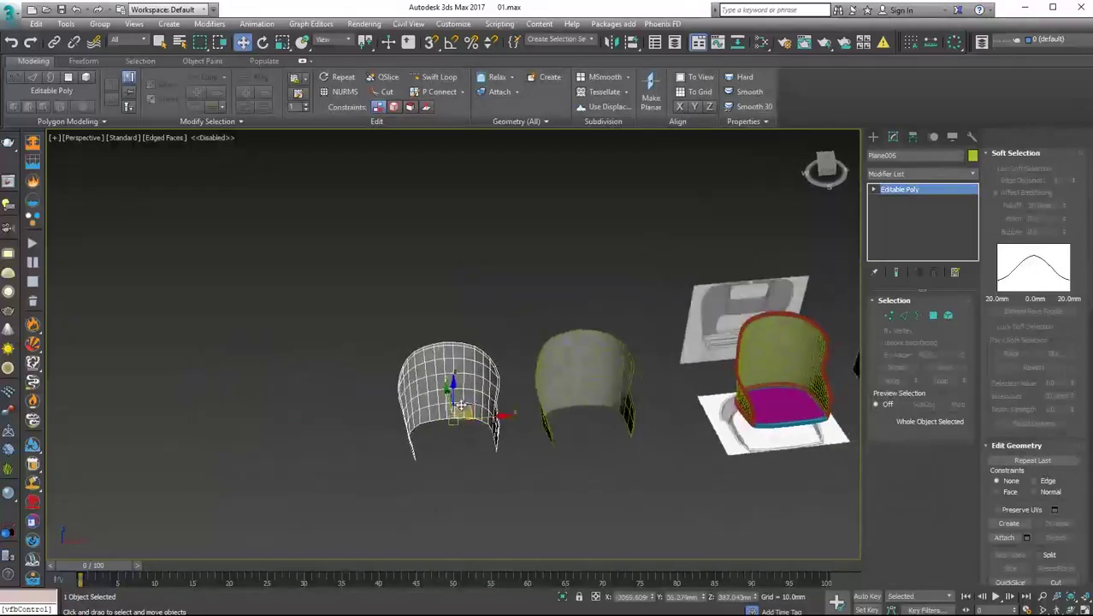
- Apply the UV template to a plane, scale it about 1.3 times, and place it behind the panels
{"action": "left_click", "coordinate": [756, 50]}
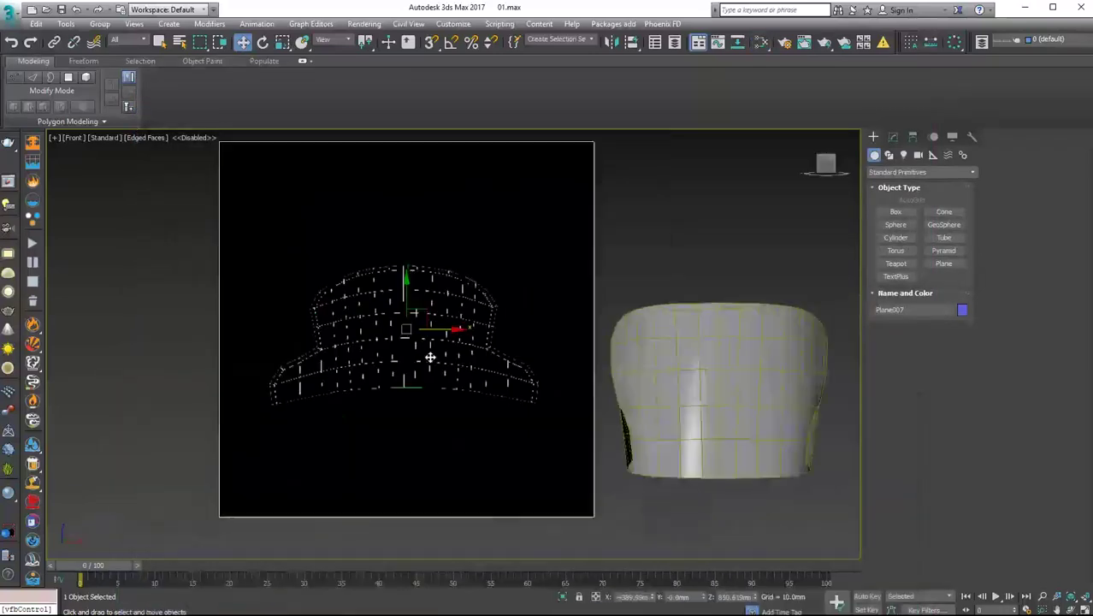
{"action": "key", "text": "r"}
{"action": "left_click_drag", "start_coordinate": [411, 319], "coordinate": [412, 304]}
{"action": "left_click_drag", "start_coordinate": [443, 350], "coordinate": [445, 325]}
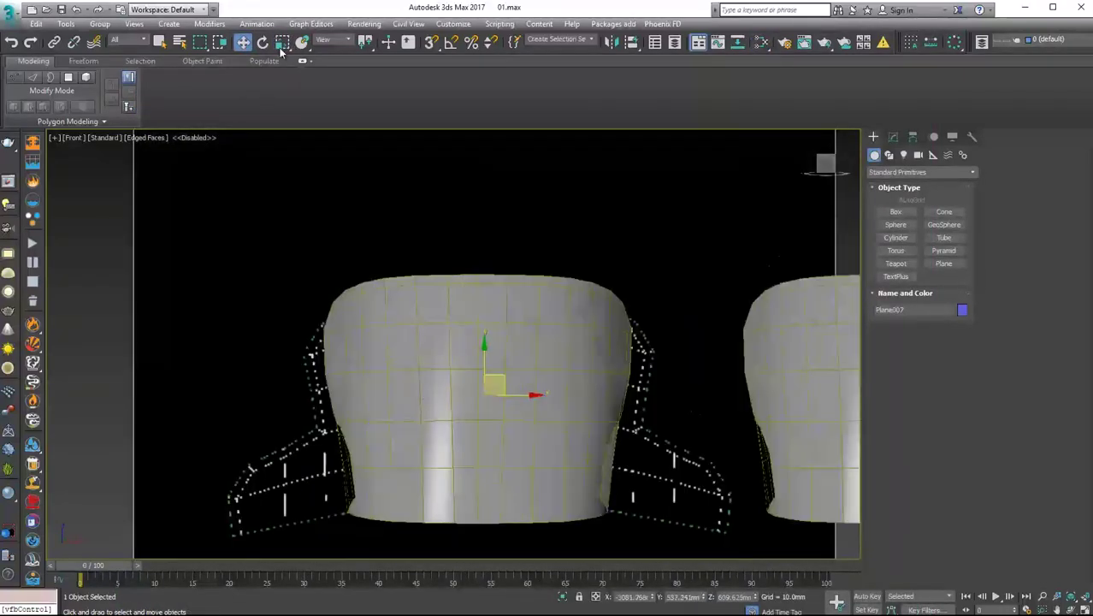
{"action": "scroll", "coordinate": [385, 325], "scroll_direction": "up", "scroll_amount": 3}
{"action": "left_click", "coordinate": [282, 42]}
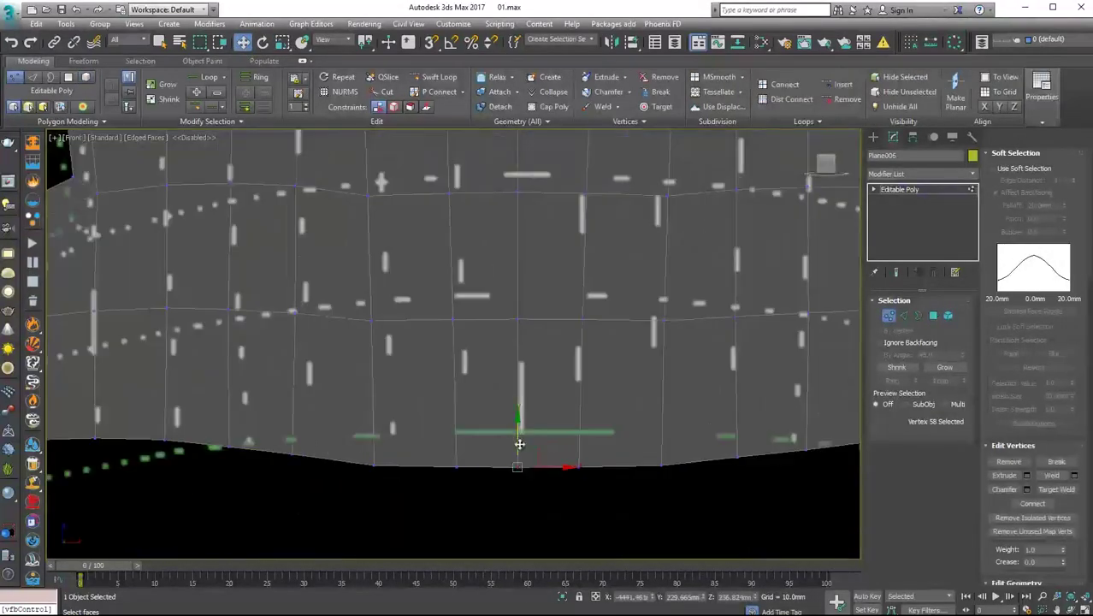
- Raise a point 29.2 mm on the flat pattern piece, then add Shell and a Morpher
{"action": "left_click_drag", "start_coordinate": [519, 443], "coordinate": [492, 401]}
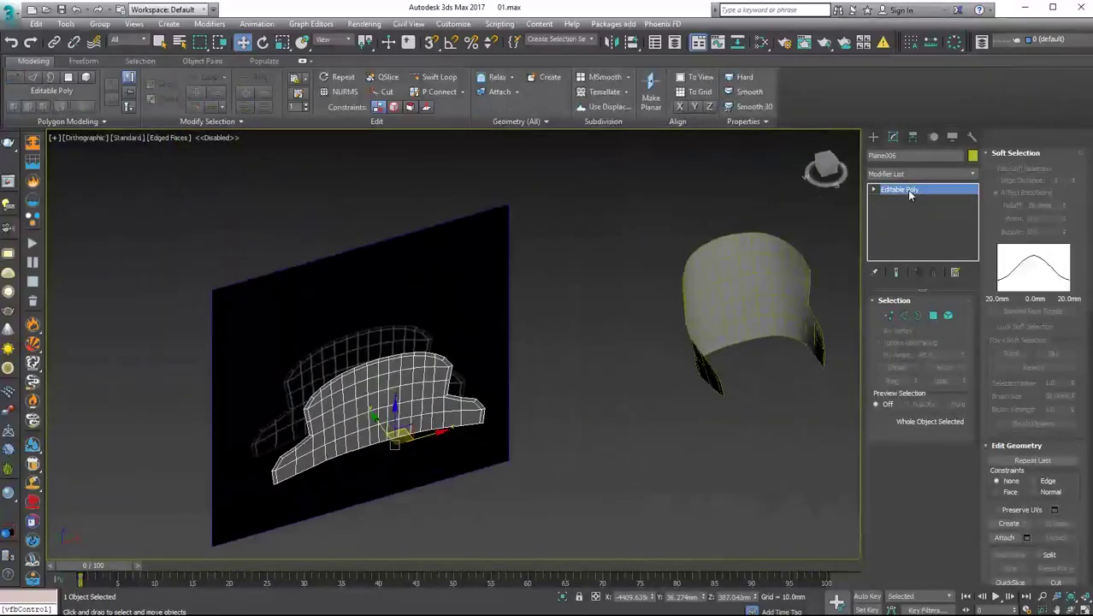
{"action": "left_click", "coordinate": [908, 175]}
{"action": "left_click", "coordinate": [894, 281]}
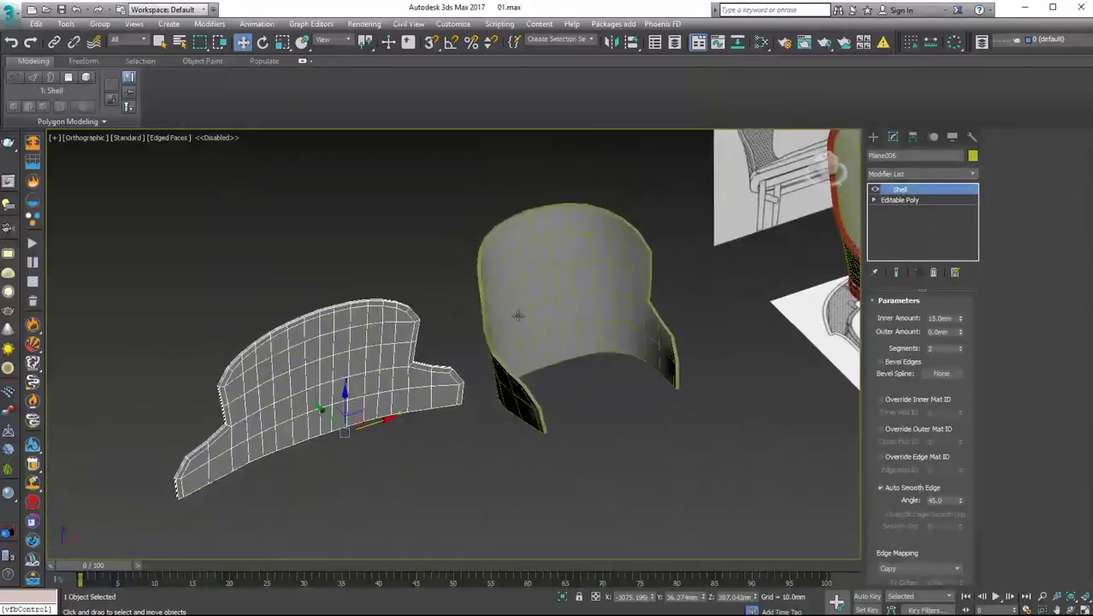
{"action": "left_click", "coordinate": [901, 283]}
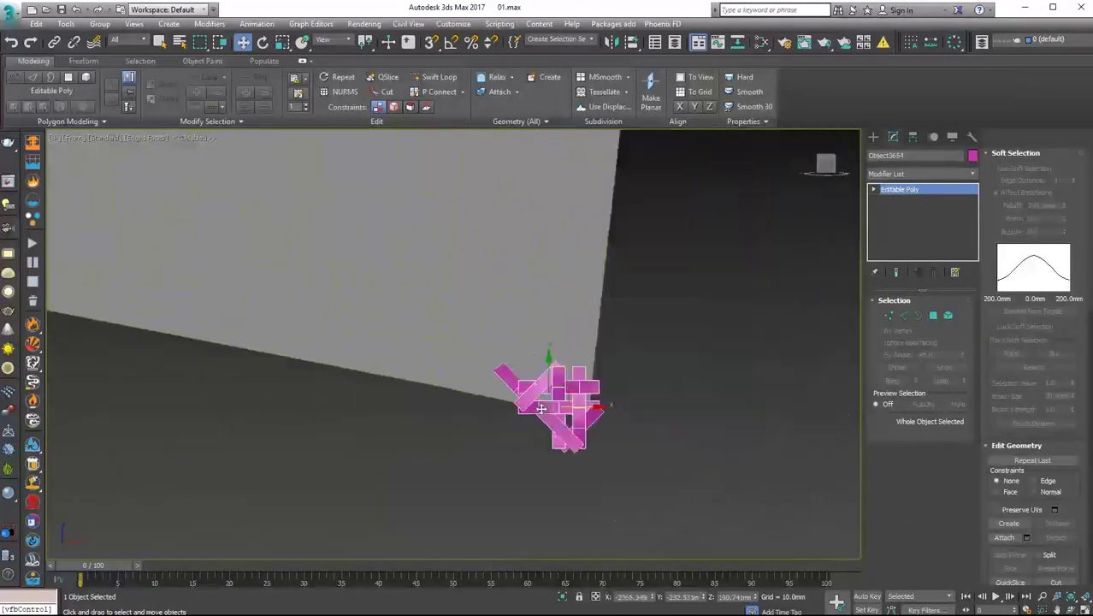
- Clone the weave pieces sideways and upward, attach them into one object, and add a UVW Map
{"action": "left_click_drag", "start_coordinate": [809, 341], "coordinate": [461, 341], "text": "shift"}
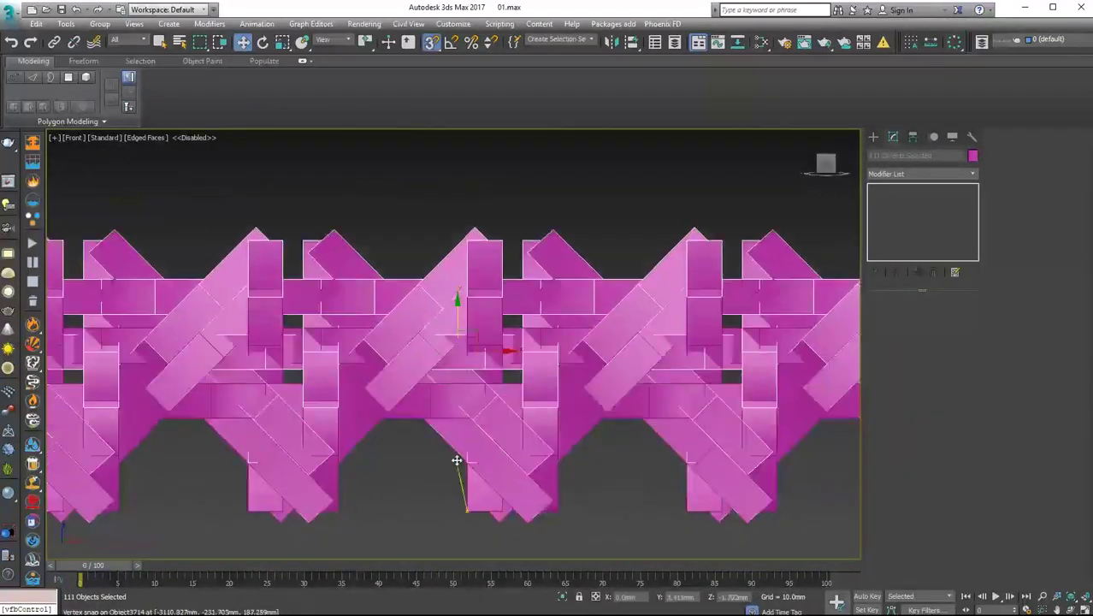
{"action": "left_click_drag", "start_coordinate": [457, 460], "coordinate": [460, 287], "text": "shift"}
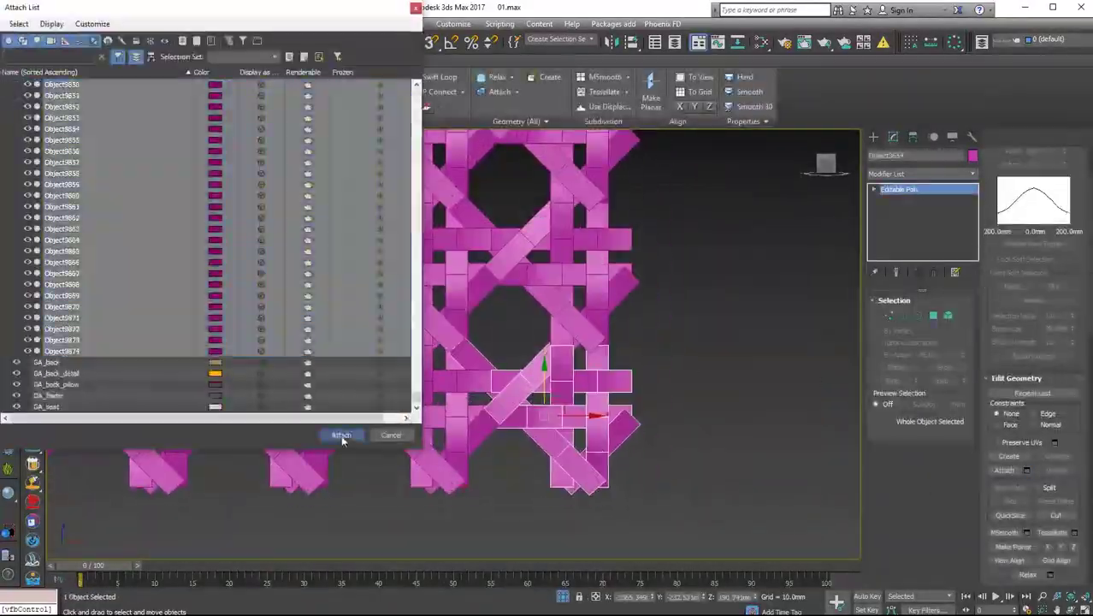
{"action": "left_click", "coordinate": [341, 434]}
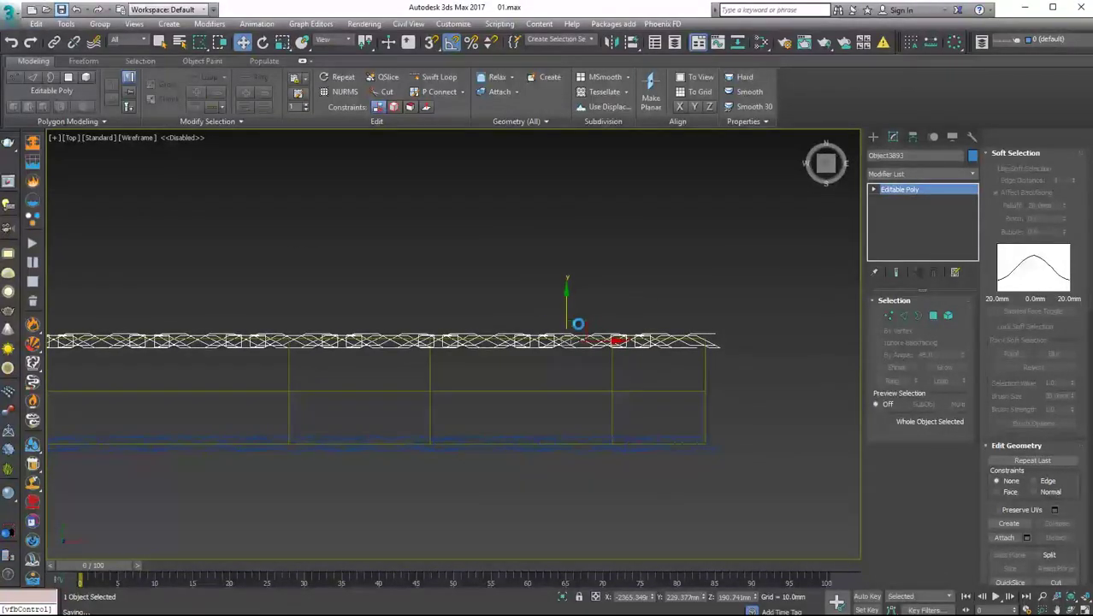
{"action": "left_click", "coordinate": [924, 386]}
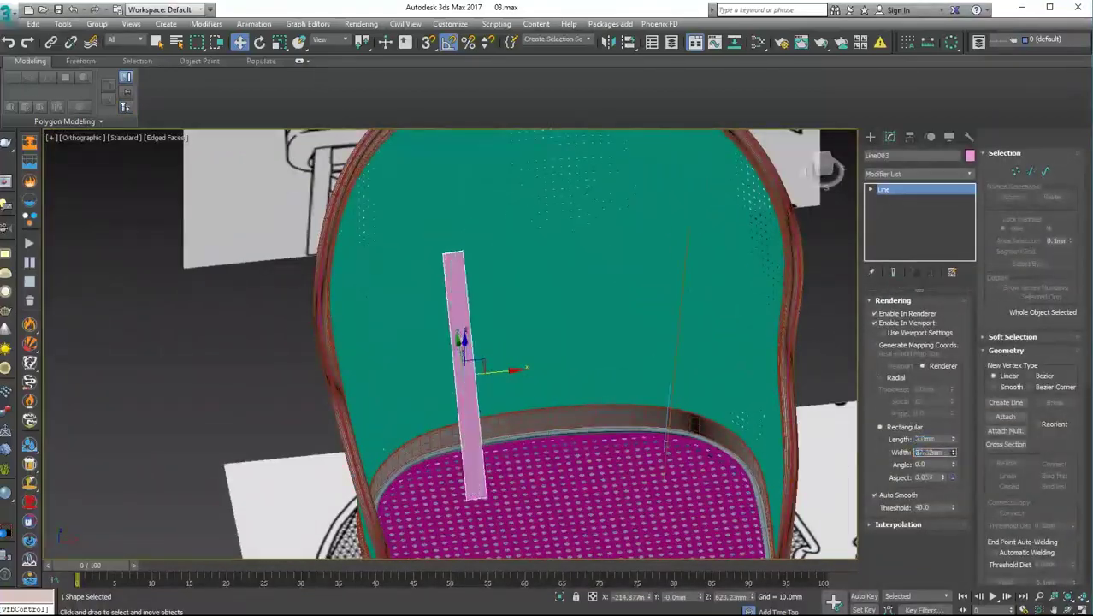
- Turn on Enable In Renderer and Enable In Viewport for the chair-back strip line
{"action": "key", "text": "p"}
{"action": "scroll", "coordinate": [419, 264], "scroll_direction": "up", "scroll_amount": 10}
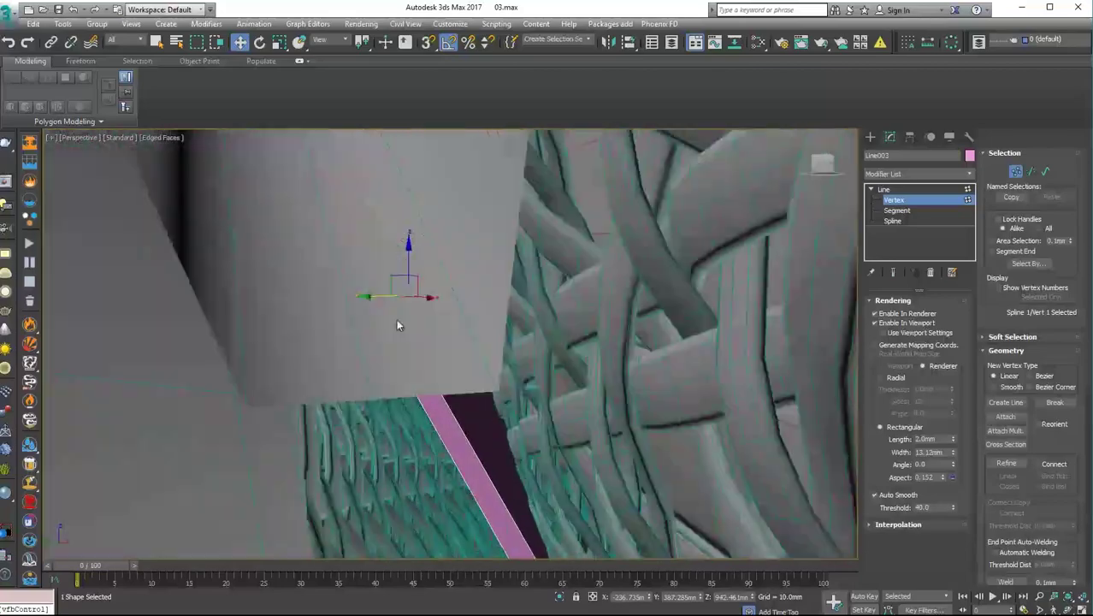
{"action": "middle_click_drag", "start_coordinate": [395, 325], "coordinate": [394, 288], "text": "alt"}
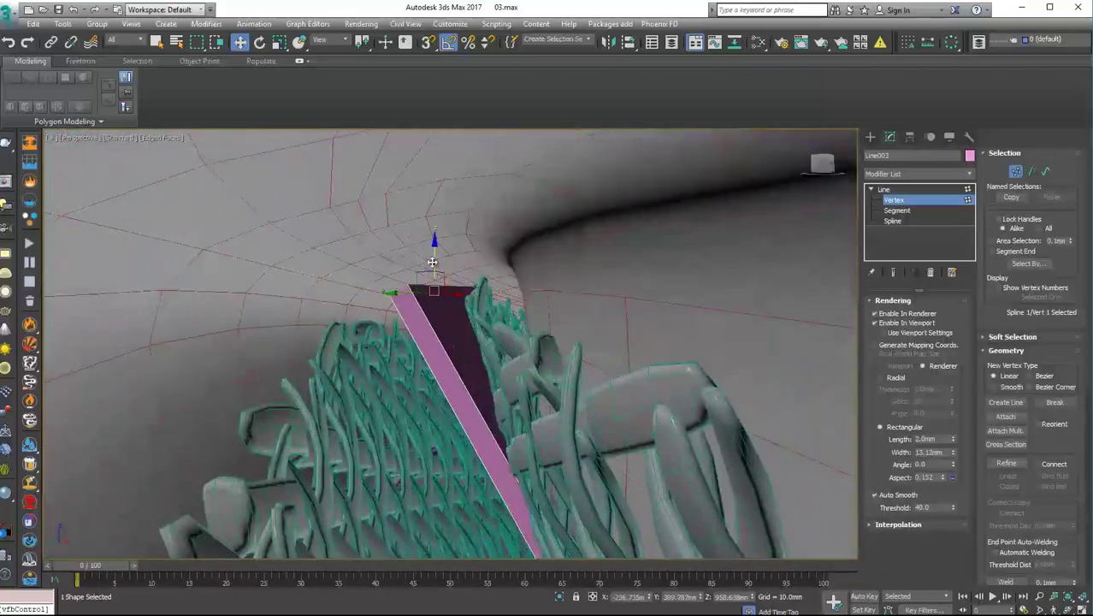
{"action": "scroll", "coordinate": [395, 289], "scroll_direction": "down", "scroll_amount": 5}
{"action": "scroll", "coordinate": [395, 288], "scroll_direction": "up", "scroll_amount": 5}
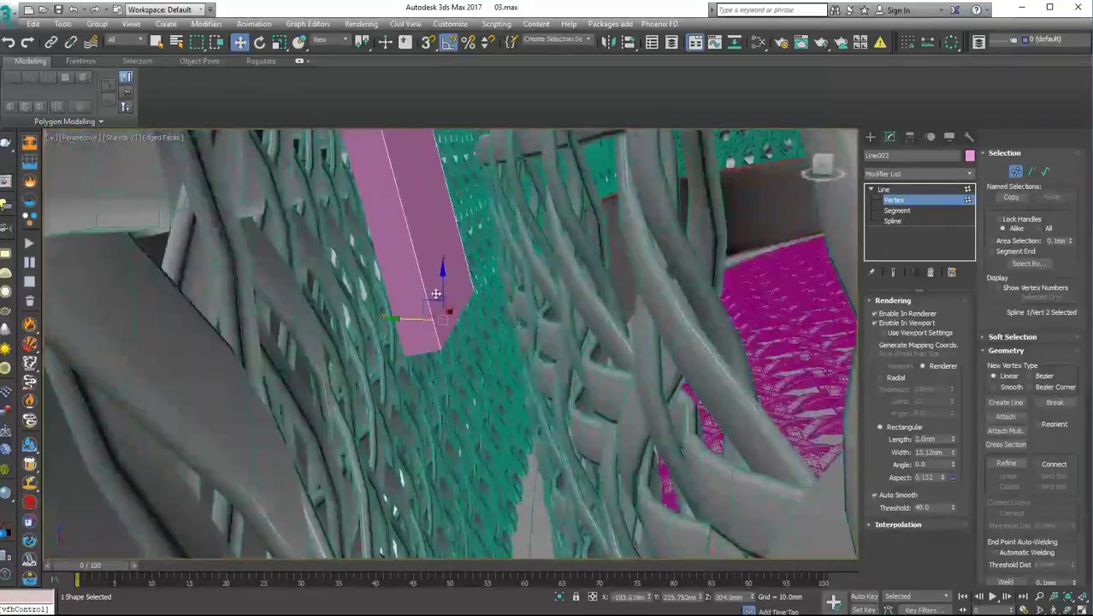
{"action": "middle_click_drag", "start_coordinate": [430, 269], "coordinate": [415, 240], "text": "alt"}
{"action": "middle_click_drag", "start_coordinate": [483, 476], "coordinate": [505, 324], "text": "alt"}
{"action": "key", "text": "f"}
{"action": "scroll", "coordinate": [397, 272], "scroll_direction": "up", "scroll_amount": 5}
{"action": "middle_click_drag", "start_coordinate": [396, 272], "coordinate": [466, 370], "text": "alt"}
{"action": "scroll", "coordinate": [466, 370], "scroll_direction": "down", "scroll_amount": 5}
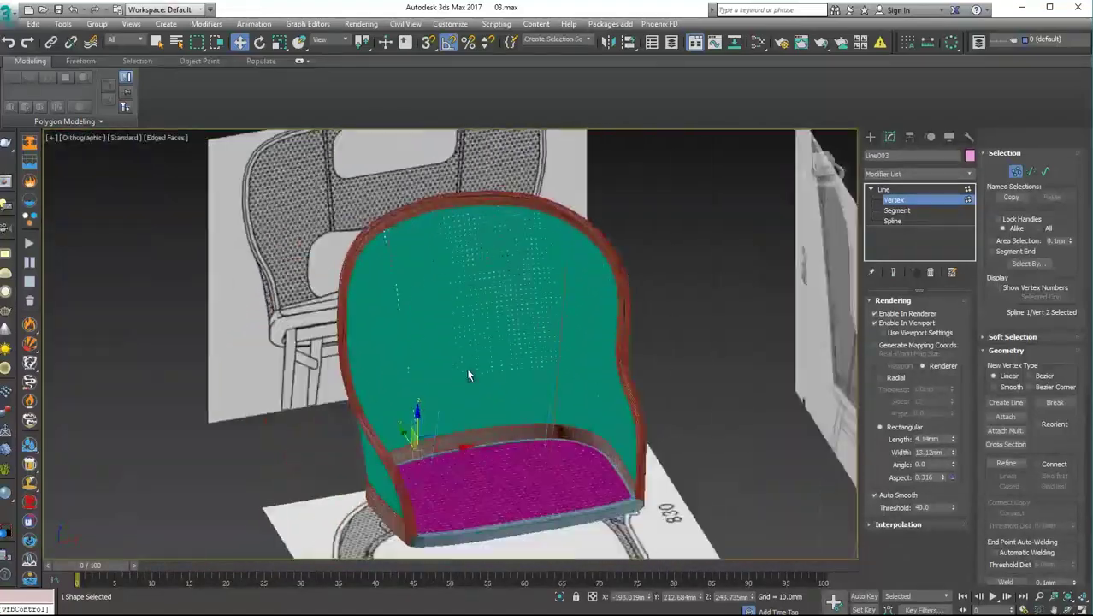
{"action": "scroll", "coordinate": [408, 254], "scroll_direction": "up", "scroll_amount": 5}
{"action": "scroll", "coordinate": [408, 254], "scroll_direction": "down", "scroll_amount": 3}
{"action": "left_click", "coordinate": [894, 313]}
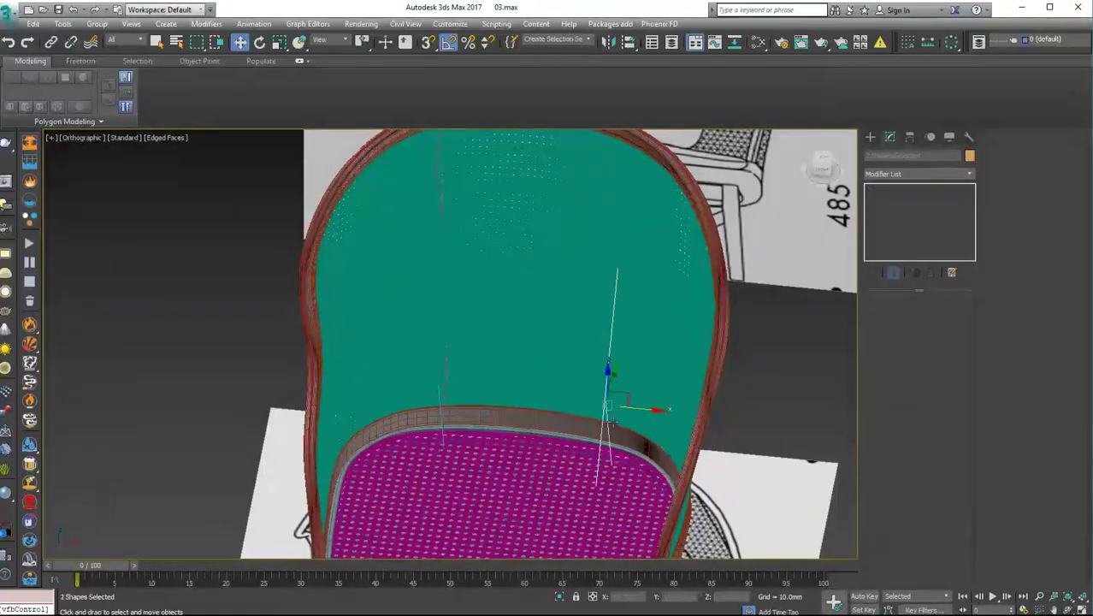
{"action": "left_click", "coordinate": [896, 323]}
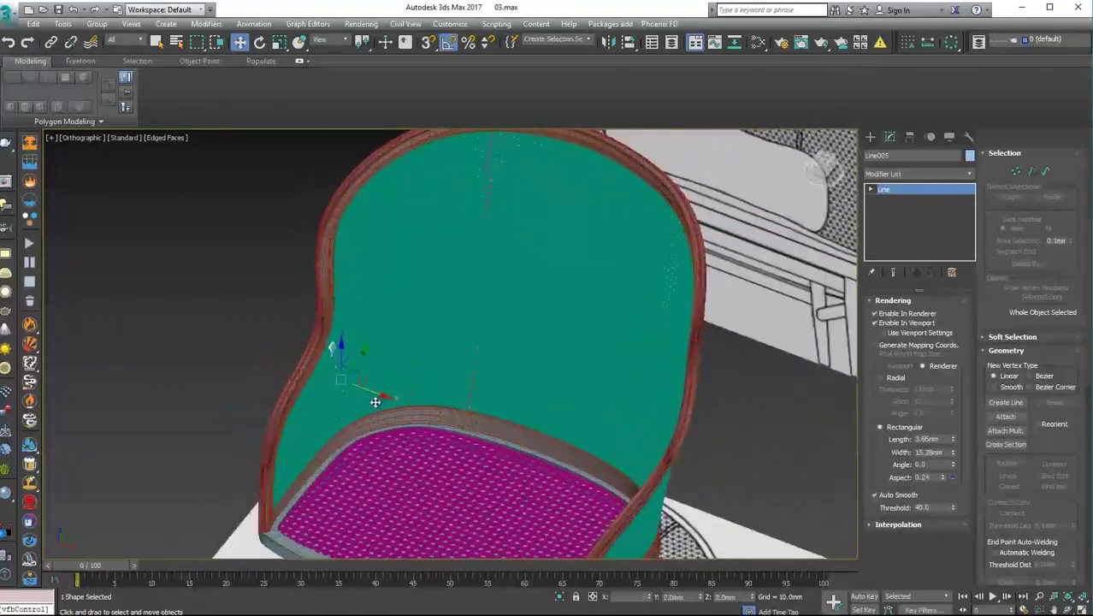
{"action": "scroll", "coordinate": [404, 380], "scroll_direction": "up", "scroll_amount": 5}
{"action": "mouse_move", "coordinate": [366, 408]}
{"action": "middle_mouse_down", "text": "alt"}
{"action": "mouse_move", "coordinate": [383, 366]}
{"action": "mouse_move", "coordinate": [384, 164]}
{"action": "mouse_move", "coordinate": [377, 231]}
{"action": "mouse_move", "coordinate": [324, 237]}
{"action": "mouse_move", "coordinate": [447, 329]}
{"action": "mouse_move", "coordinate": [568, 417]}
{"action": "mouse_move", "coordinate": [613, 335]}
{"action": "middle_mouse_up", "text": "alt"}
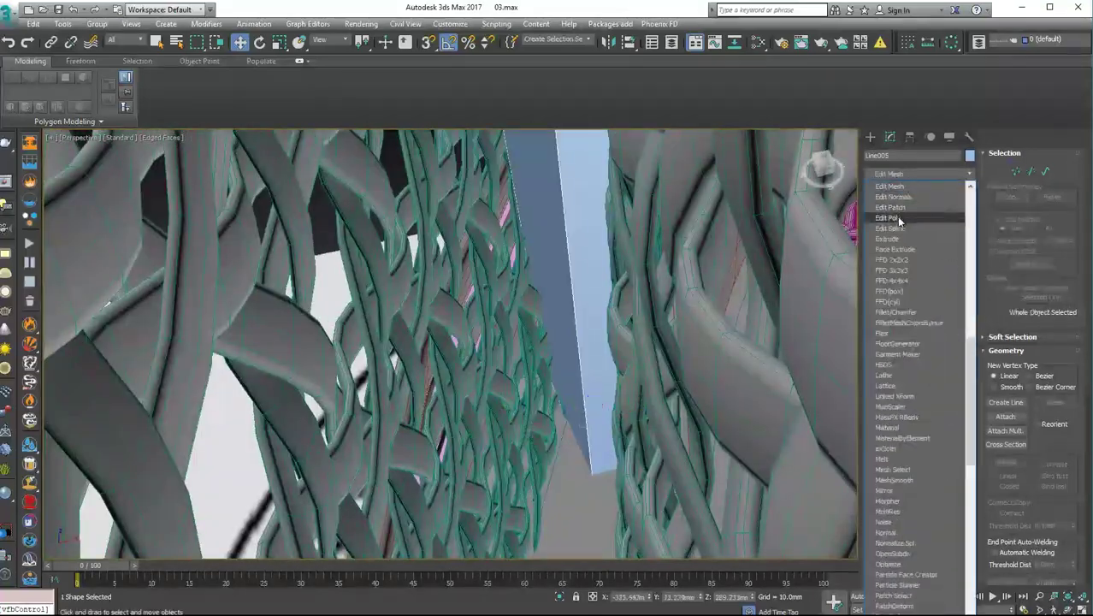
- Add Edit Poly and Chamfer to the strip bars, then mirror them with Symmetry
{"action": "left_click", "coordinate": [896, 216]}
{"action": "key", "text": "e"}
{"action": "middle_click_drag", "start_coordinate": [586, 386], "coordinate": [584, 418], "text": "alt"}
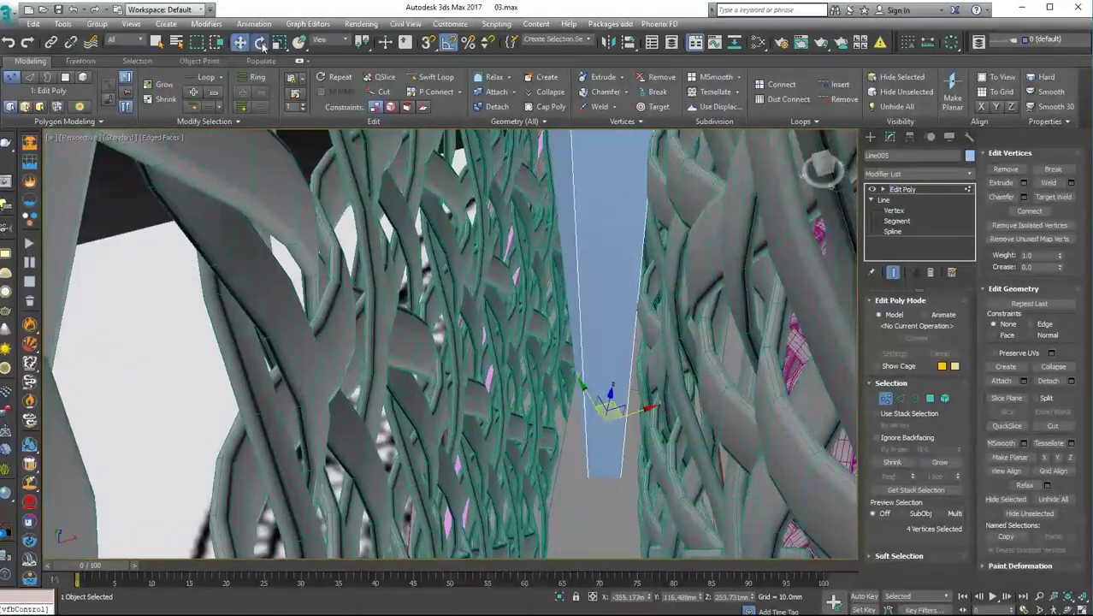
{"action": "mouse_move", "coordinate": [496, 291]}
{"action": "middle_mouse_down", "text": "alt"}
{"action": "mouse_move", "coordinate": [530, 309]}
{"action": "mouse_move", "coordinate": [416, 294]}
{"action": "mouse_move", "coordinate": [422, 321]}
{"action": "middle_mouse_up", "text": "alt"}
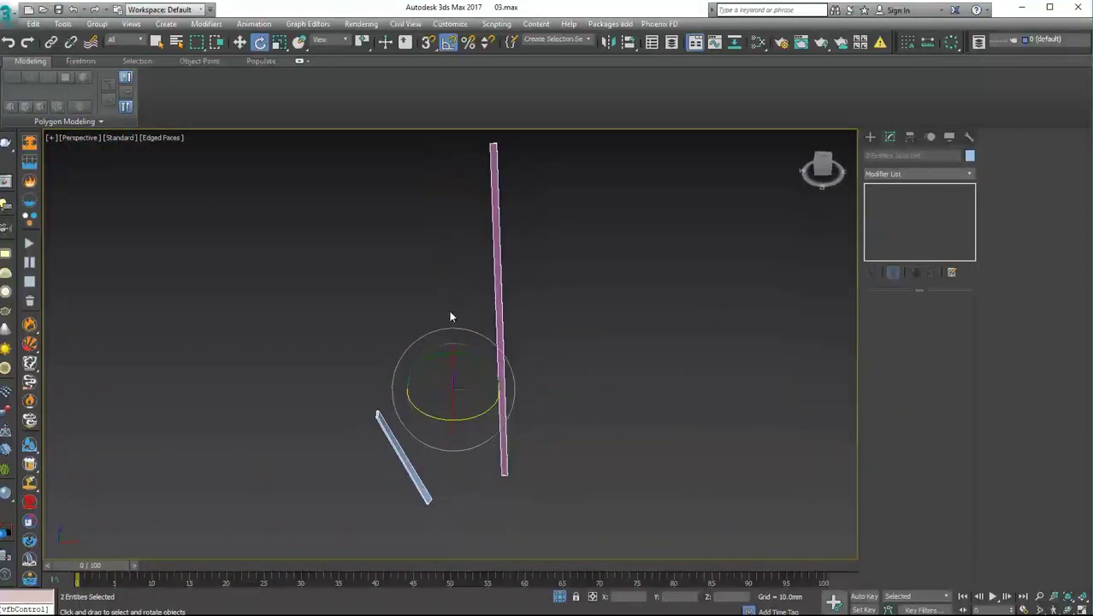
{"action": "left_click", "coordinate": [472, 253]}
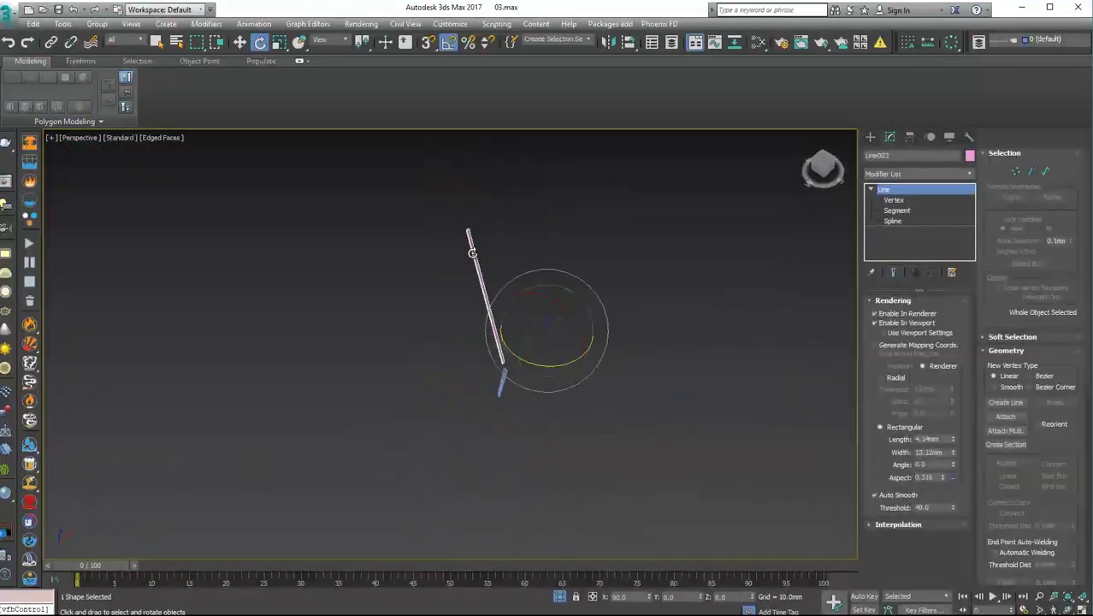
{"action": "left_click", "coordinate": [915, 173]}
{"action": "left_click", "coordinate": [896, 224]}
{"action": "left_click", "coordinate": [915, 174]}
{"action": "left_click", "coordinate": [893, 227]}
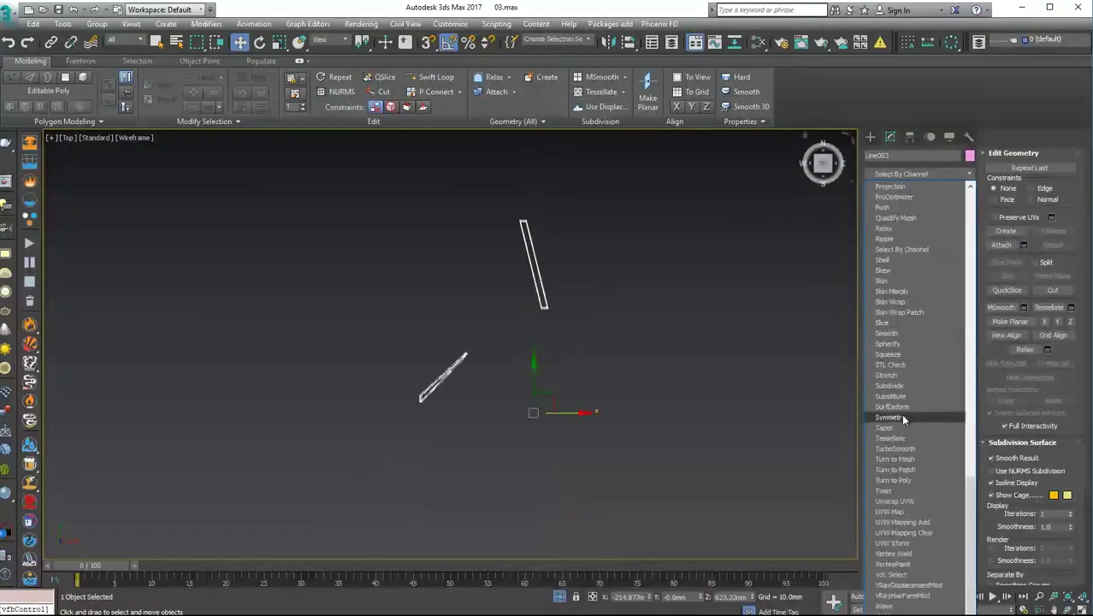
{"action": "left_click", "coordinate": [890, 417]}
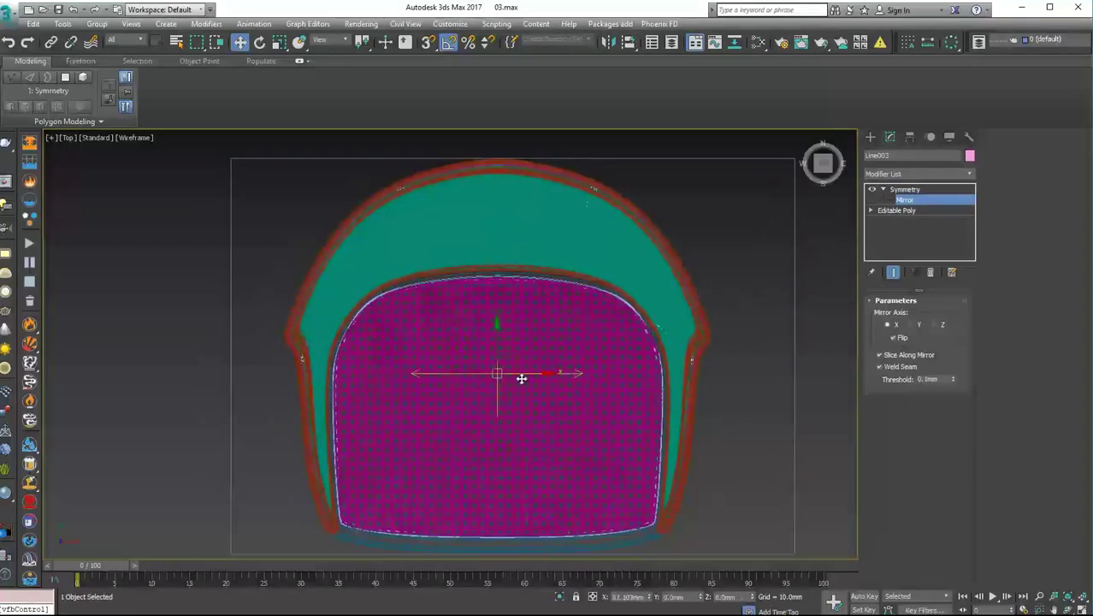
{"action": "middle_click_drag", "start_coordinate": [521, 378], "coordinate": [603, 434]}
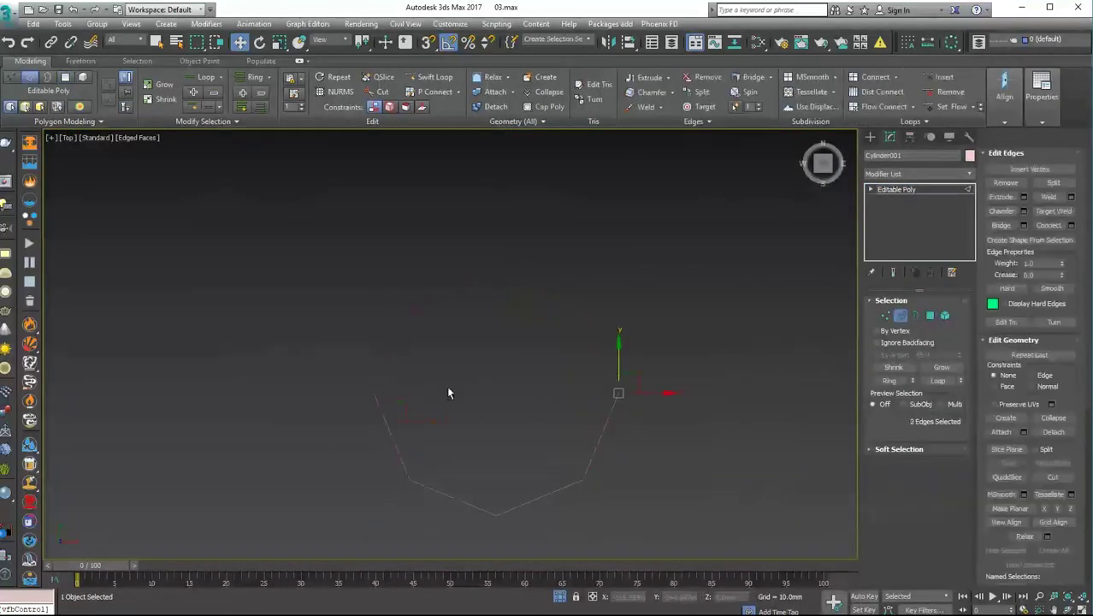
- Mirror the Cylinder001 leg with Symmetry and box-select the leg-bottom vertices
{"action": "left_click", "coordinate": [917, 173]}
{"action": "left_click", "coordinate": [904, 227]}
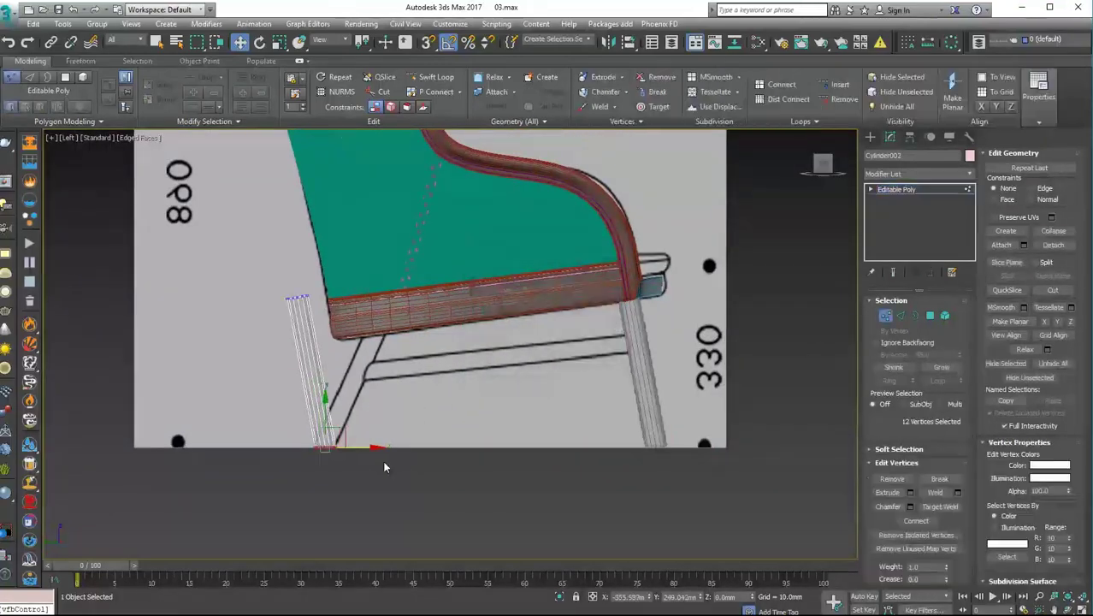
{"action": "left_click_drag", "start_coordinate": [534, 475], "coordinate": [358, 411]}
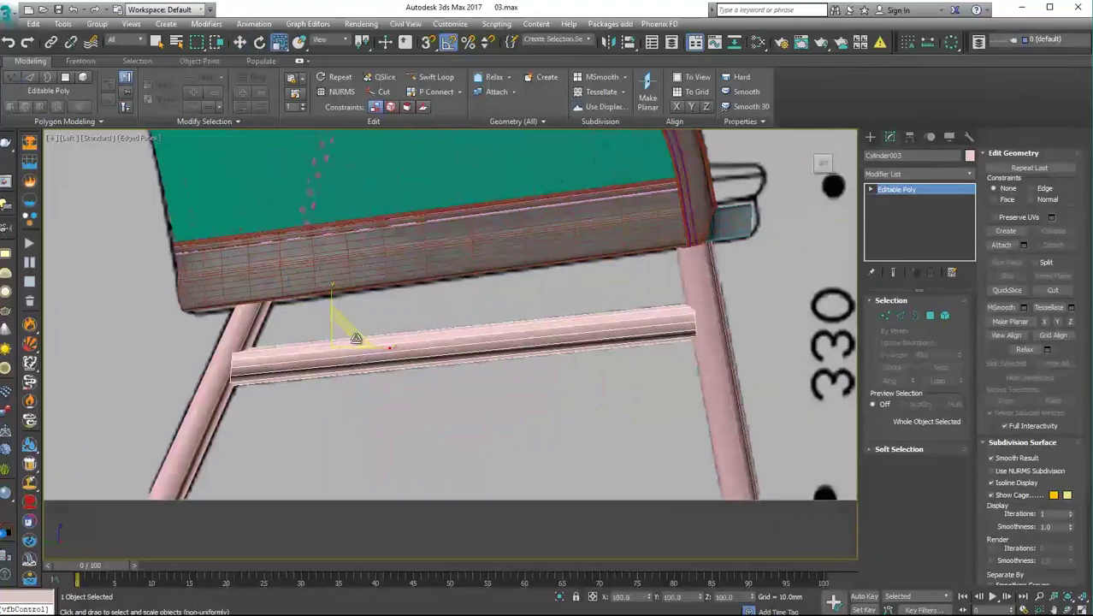
{"action": "left_click", "coordinate": [969, 173]}
- Push the stretcher surface in by -4 mm and bake it into an Editable Poly
{"action": "left_click", "coordinate": [904, 302]}
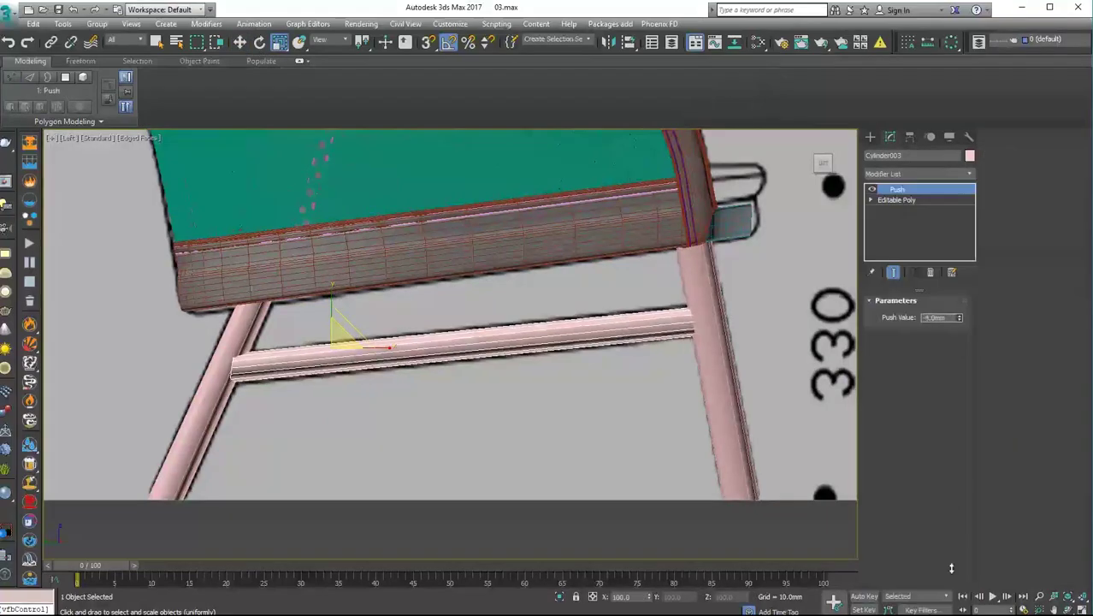
{"action": "right_click", "coordinate": [427, 175]}
{"action": "left_click", "coordinate": [609, 442]}
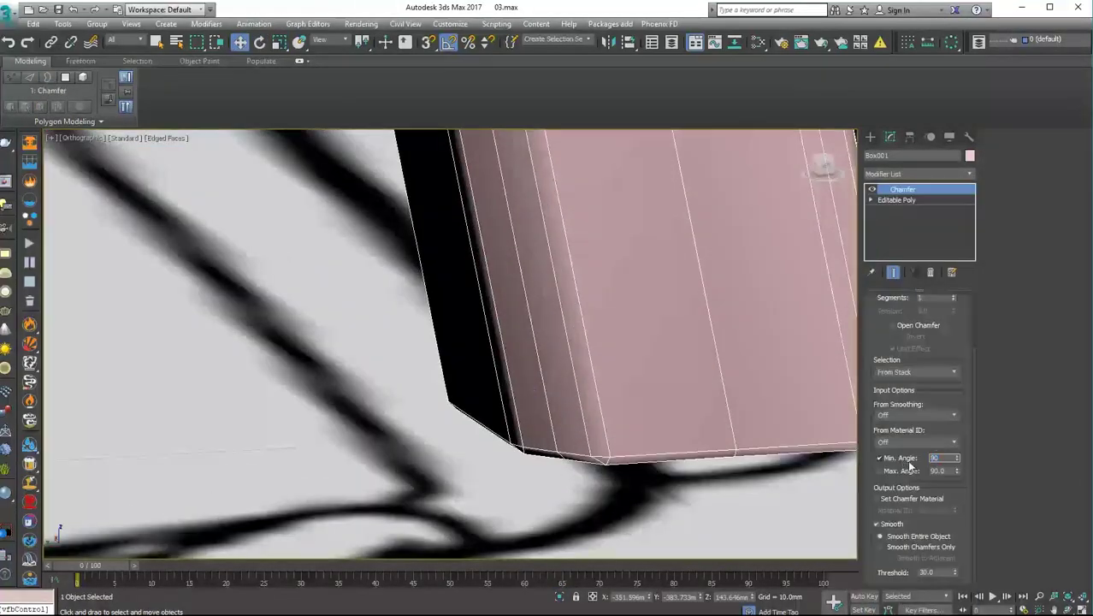
- Mirror both leg pieces with Symmetry and detach the selected leg faces as Object3899
{"action": "scroll", "coordinate": [952, 350], "scroll_direction": "up", "scroll_amount": 2}
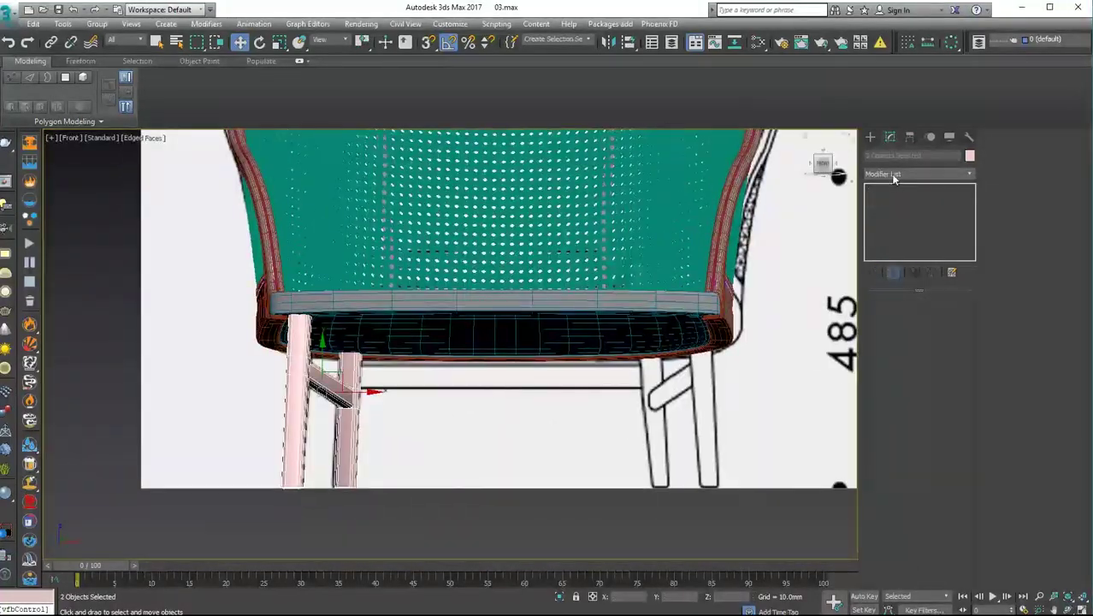
{"action": "left_click", "coordinate": [915, 174]}
{"action": "left_click", "coordinate": [903, 419]}
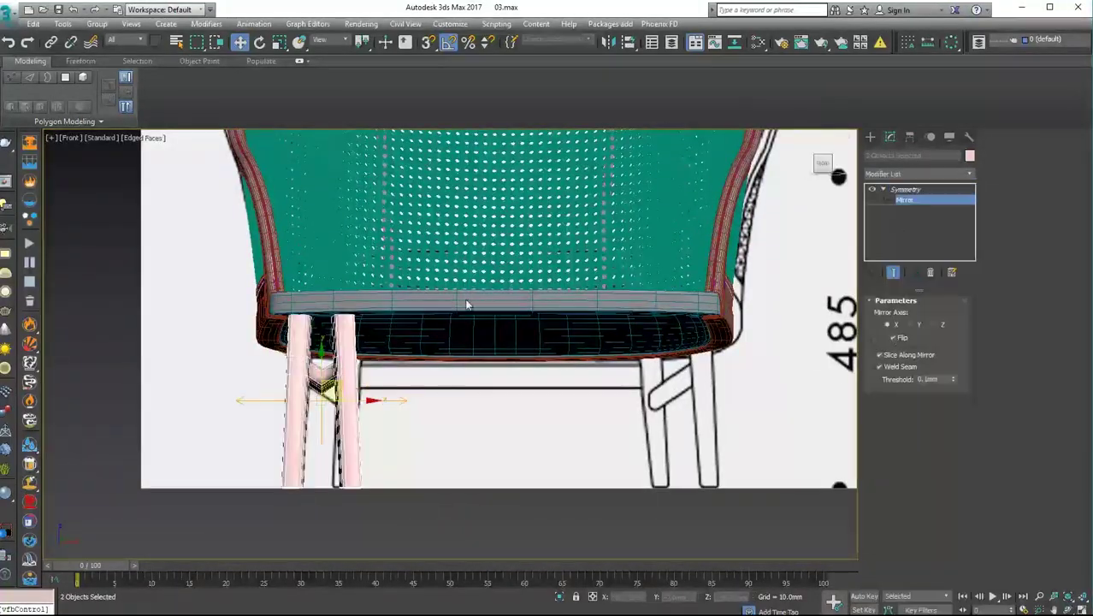
{"action": "mouse_move", "coordinate": [537, 400]}
{"action": "middle_mouse_down", "text": "alt"}
{"action": "mouse_move", "coordinate": [335, 312]}
{"action": "mouse_move", "coordinate": [418, 363]}
{"action": "mouse_move", "coordinate": [377, 286]}
{"action": "mouse_move", "coordinate": [295, 337]}
{"action": "middle_mouse_up", "text": "alt"}
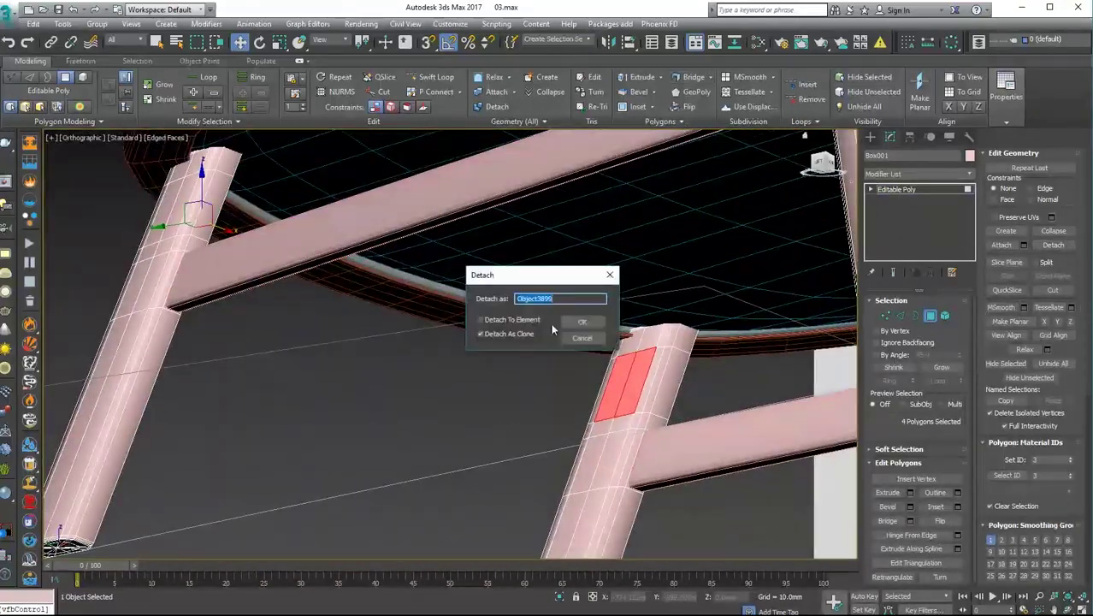
{"action": "left_click", "coordinate": [581, 321]}
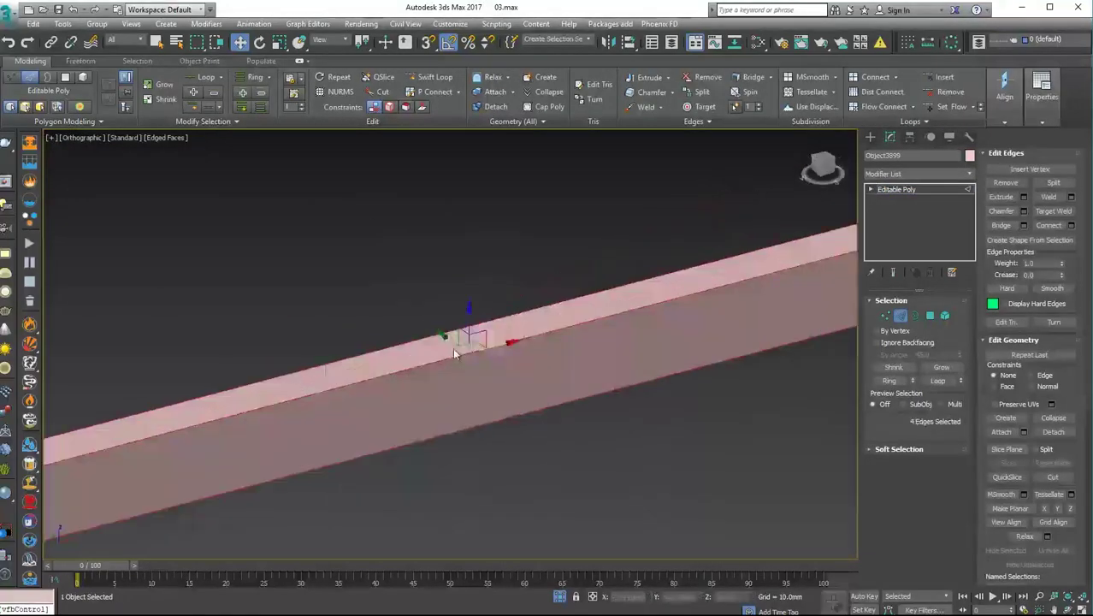
- Chamfer the bar's edges about 5 mm, collapse its end faces, then chamfer the 24 edges
{"action": "key", "text": "ctrl+shift+c"}
{"action": "middle_click_drag", "start_coordinate": [455, 353], "coordinate": [479, 342], "text": "alt"}
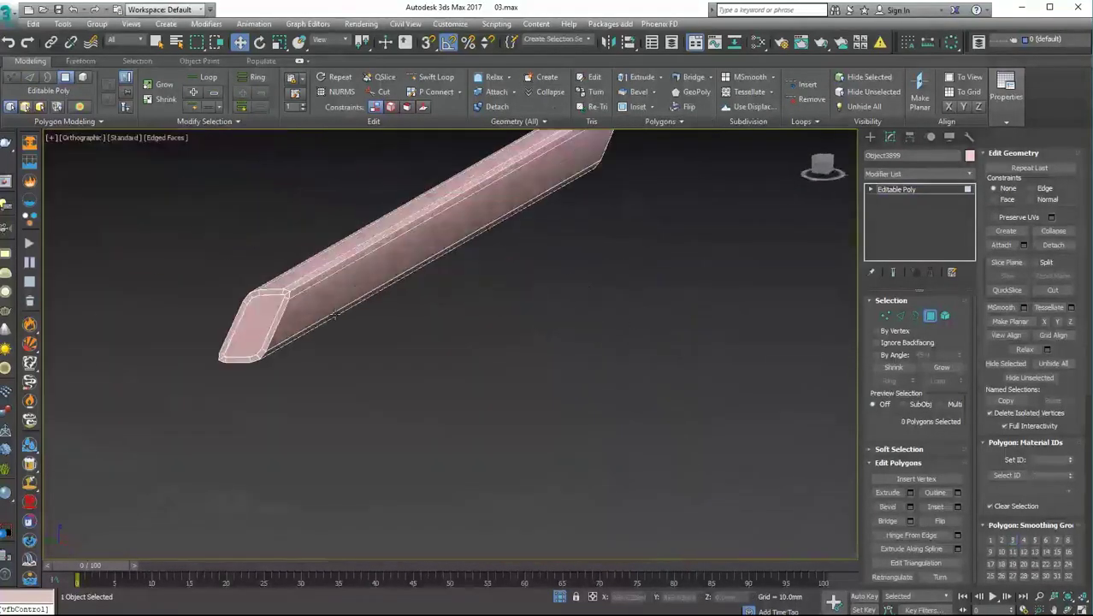
{"action": "left_click", "coordinate": [547, 93]}
{"action": "right_click", "coordinate": [531, 362]}
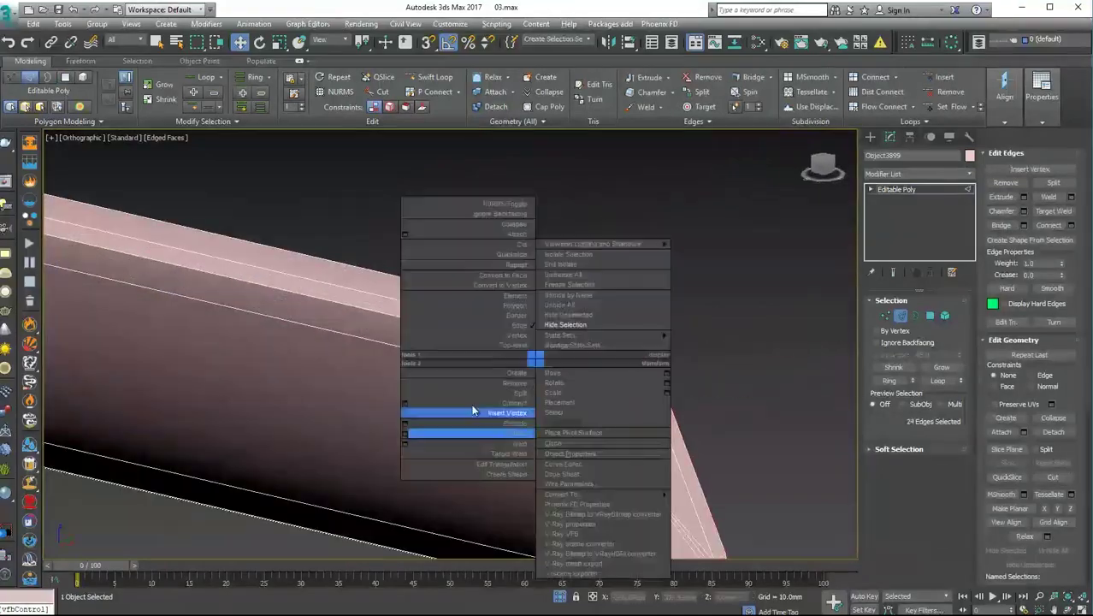
{"action": "left_click", "coordinate": [479, 409]}
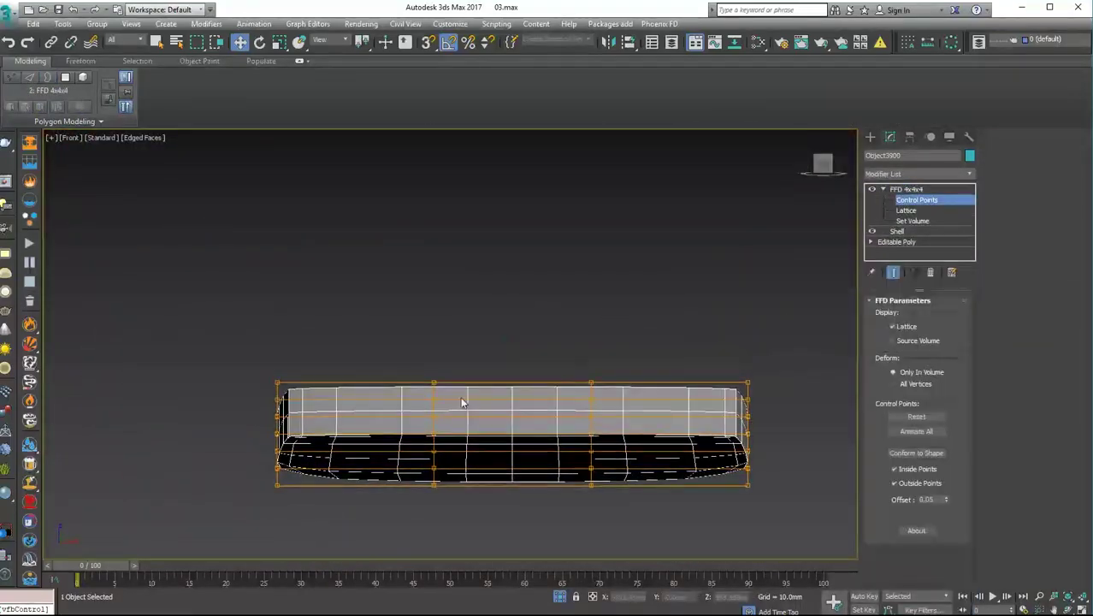
- In Front view, mirror seat cushion Object3900 to full width with a Symmetry modifier
{"action": "mouse_move", "coordinate": [310, 400]}
{"action": "middle_mouse_down", "text": "alt"}
{"action": "mouse_move", "coordinate": [501, 344]}
{"action": "mouse_move", "coordinate": [489, 300]}
{"action": "middle_mouse_up", "text": "alt"}
{"action": "key", "text": "w"}
{"action": "key", "text": "f"}
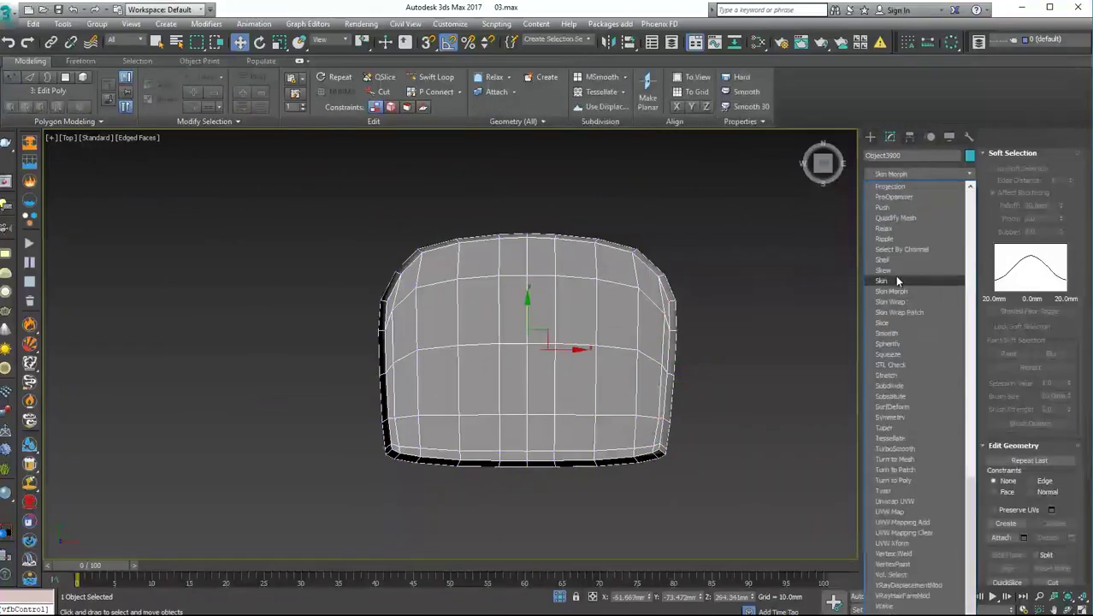
{"action": "left_click", "coordinate": [889, 416]}
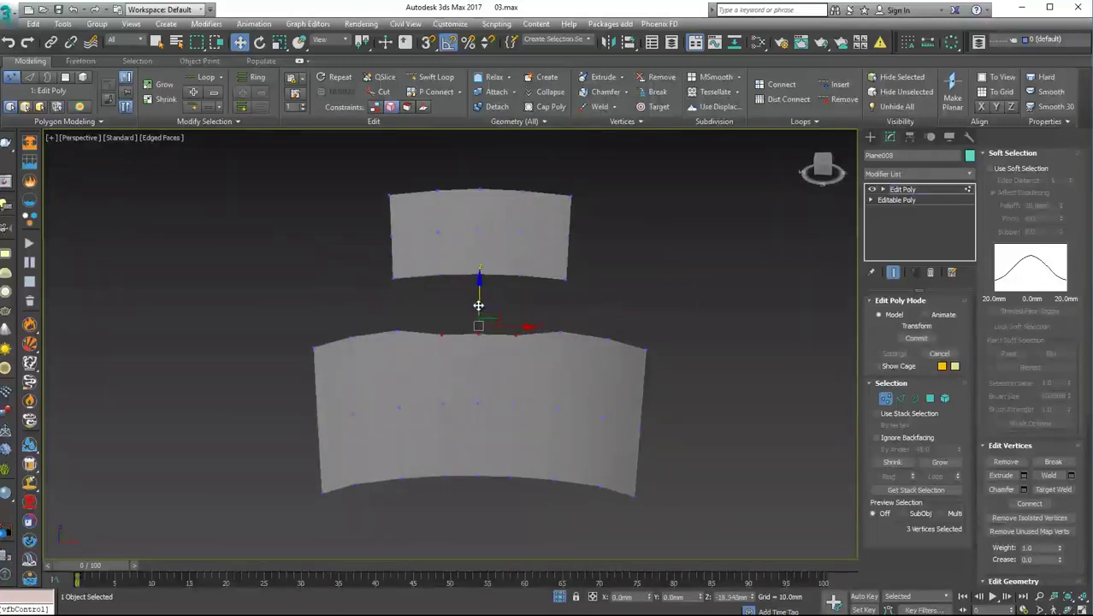
- Select and reshape the top-edge vertices of the back and headrest cushion planes
{"action": "left_click", "coordinate": [383, 439]}
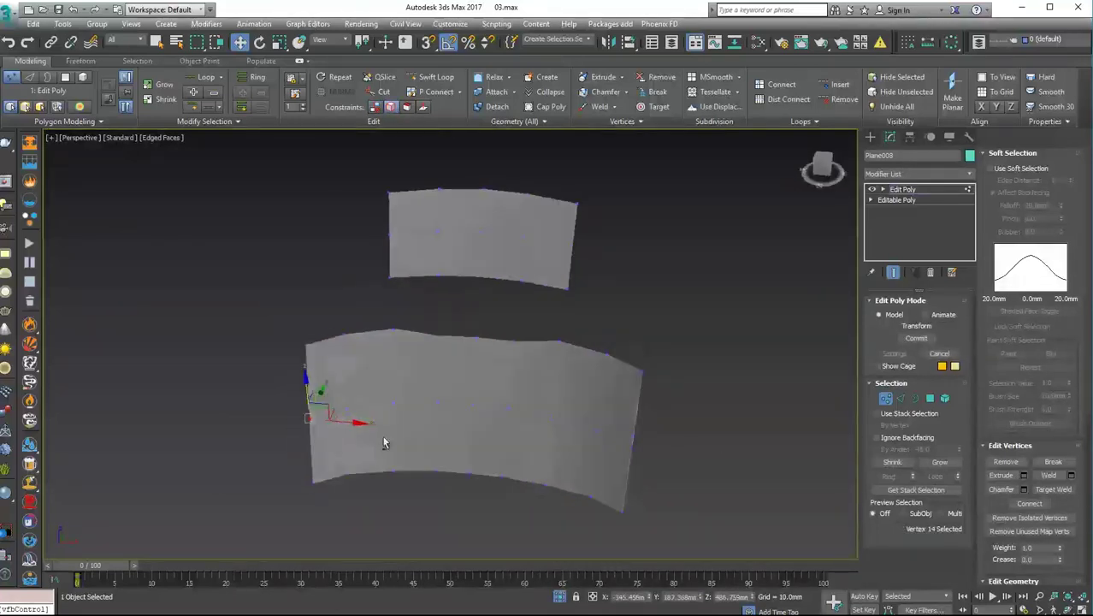
{"action": "left_click", "coordinate": [653, 420]}
{"action": "middle_click_drag", "start_coordinate": [654, 419], "coordinate": [414, 210], "text": "alt"}
{"action": "left_click", "coordinate": [462, 287]}
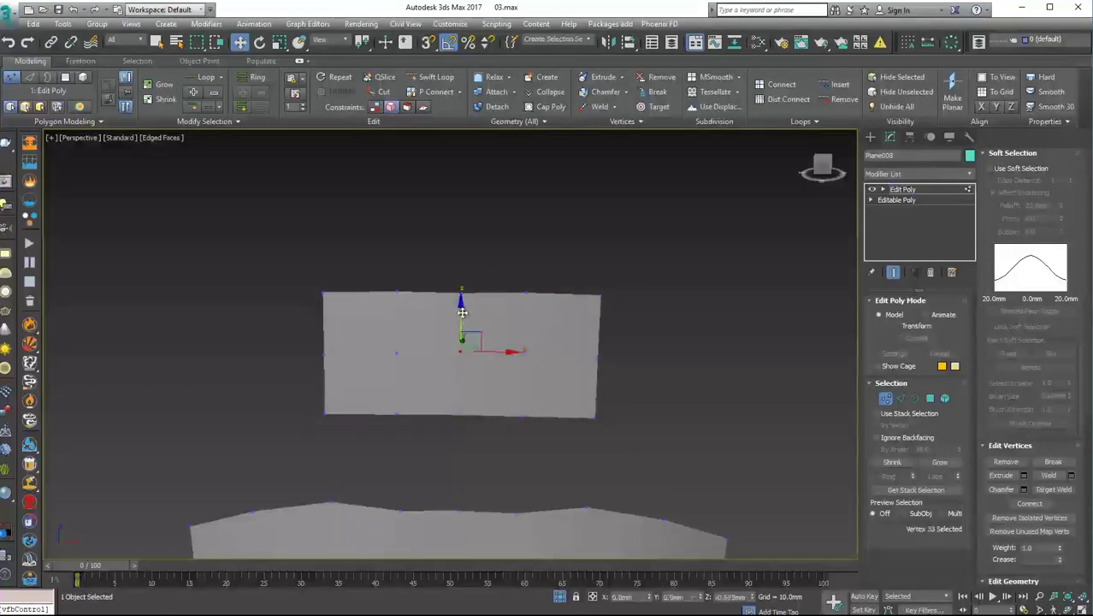
{"action": "mouse_move", "coordinate": [461, 312]}
{"action": "middle_mouse_down", "text": "alt"}
{"action": "mouse_move", "coordinate": [530, 359]}
{"action": "mouse_move", "coordinate": [506, 369]}
{"action": "middle_mouse_up", "text": "alt"}
- Give the cushion planes thickness with a Shell modifier
{"action": "left_click", "coordinate": [919, 174]}
{"action": "left_click", "coordinate": [907, 294]}
{"action": "scroll", "coordinate": [548, 342], "scroll_direction": "down", "scroll_amount": 5}
{"action": "scroll", "coordinate": [505, 368], "scroll_direction": "up", "scroll_amount": 3}
{"action": "scroll", "coordinate": [506, 369], "scroll_direction": "down", "scroll_amount": 3}
- Smooth the cushions with TurboSmooth and turn Edged Faces off
{"action": "left_click", "coordinate": [919, 173]}
{"action": "left_click", "coordinate": [907, 359]}
{"action": "key", "text": "F4"}
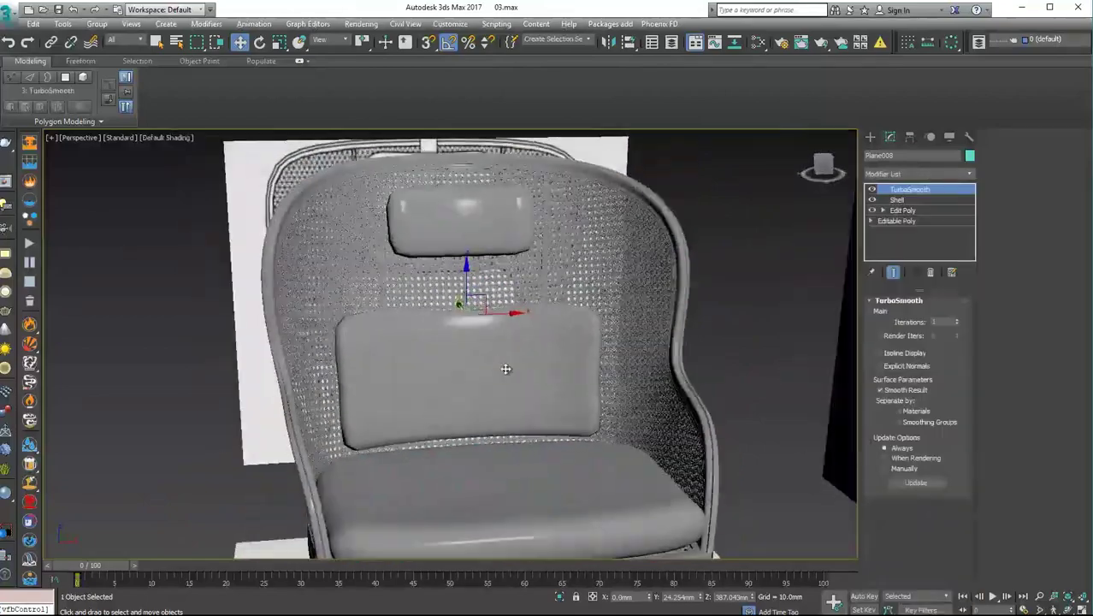
{"action": "left_click", "coordinate": [902, 210]}
{"action": "scroll", "coordinate": [488, 256], "scroll_direction": "up", "scroll_amount": 5}
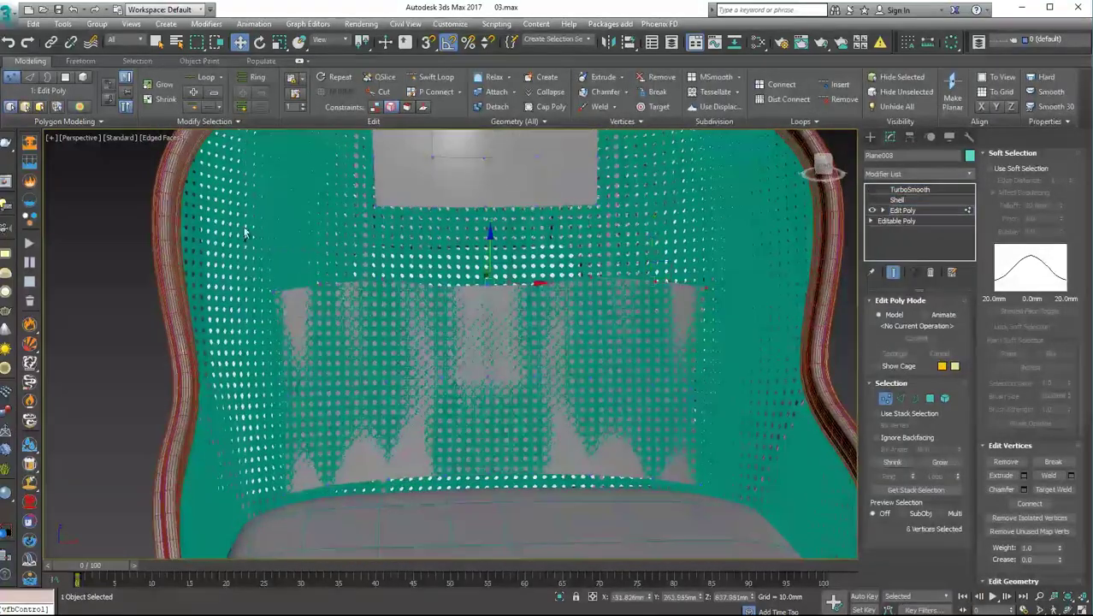
{"action": "left_click", "coordinate": [909, 189]}
{"action": "key", "text": "F4"}
{"action": "scroll", "coordinate": [496, 256], "scroll_direction": "down", "scroll_amount": 5}
{"action": "mouse_move", "coordinate": [496, 257]}
{"action": "middle_mouse_down", "text": "alt"}
{"action": "mouse_move", "coordinate": [530, 370]}
{"action": "mouse_move", "coordinate": [421, 353]}
{"action": "middle_mouse_up", "text": "alt"}
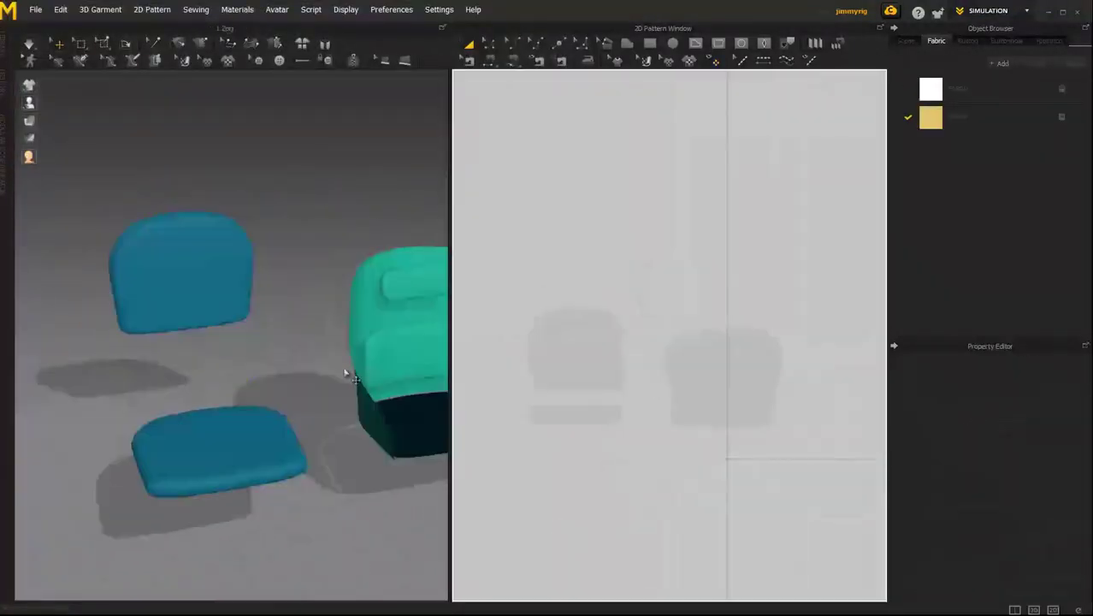
- Draw a rectangular cushion panel pattern in the 2D window and select it
{"action": "left_click_drag", "start_coordinate": [798, 475], "coordinate": [794, 473]}
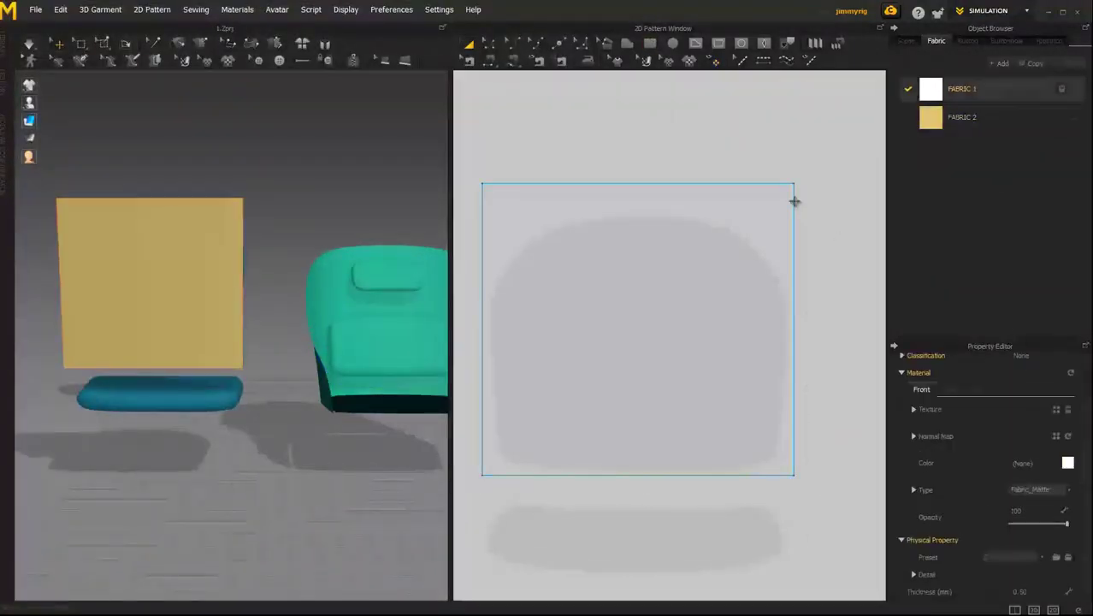
{"action": "middle_click_drag", "start_coordinate": [619, 208], "coordinate": [634, 249]}
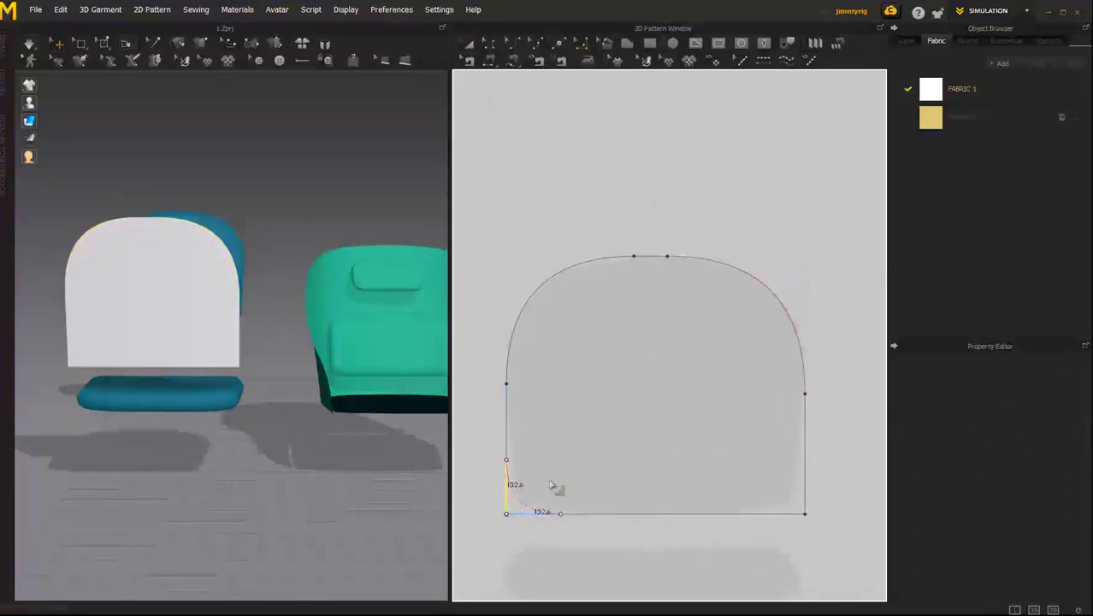
{"action": "key", "text": "a"}
{"action": "scroll", "coordinate": [599, 331], "scroll_direction": "down", "scroll_amount": 3}
{"action": "left_click", "coordinate": [603, 334]}
{"action": "mouse_move", "coordinate": [256, 317]}
{"action": "right_mouse_down"}
{"action": "mouse_move", "coordinate": [248, 325]}
{"action": "mouse_move", "coordinate": [287, 311]}
{"action": "mouse_move", "coordinate": [326, 317]}
{"action": "mouse_move", "coordinate": [262, 363]}
{"action": "mouse_move", "coordinate": [278, 339]}
{"action": "mouse_move", "coordinate": [292, 381]}
{"action": "mouse_move", "coordinate": [262, 339]}
{"action": "mouse_move", "coordinate": [214, 310]}
{"action": "mouse_move", "coordinate": [171, 352]}
{"action": "right_mouse_up"}
- Sew the cushion panel's outline to its matching panel with Segment Sewing
{"action": "left_click", "coordinate": [650, 359]}
{"action": "right_click", "coordinate": [214, 310]}
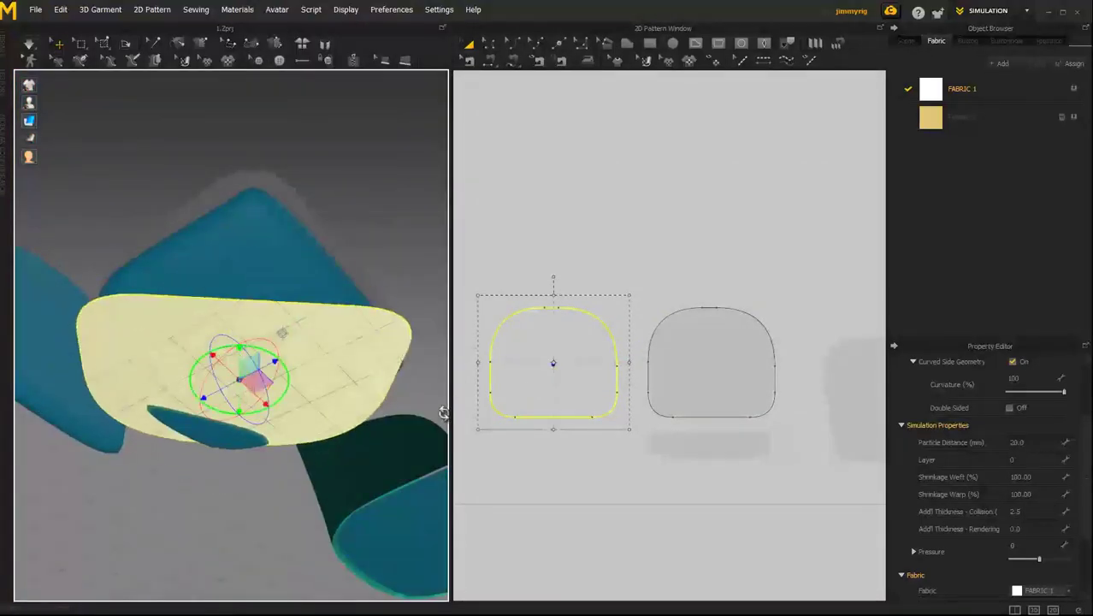
{"action": "right_click_drag", "start_coordinate": [444, 412], "coordinate": [287, 386]}
{"action": "mouse_move", "coordinate": [273, 350]}
{"action": "right_mouse_down"}
{"action": "mouse_move", "coordinate": [293, 328]}
{"action": "mouse_move", "coordinate": [165, 293]}
{"action": "right_mouse_up"}
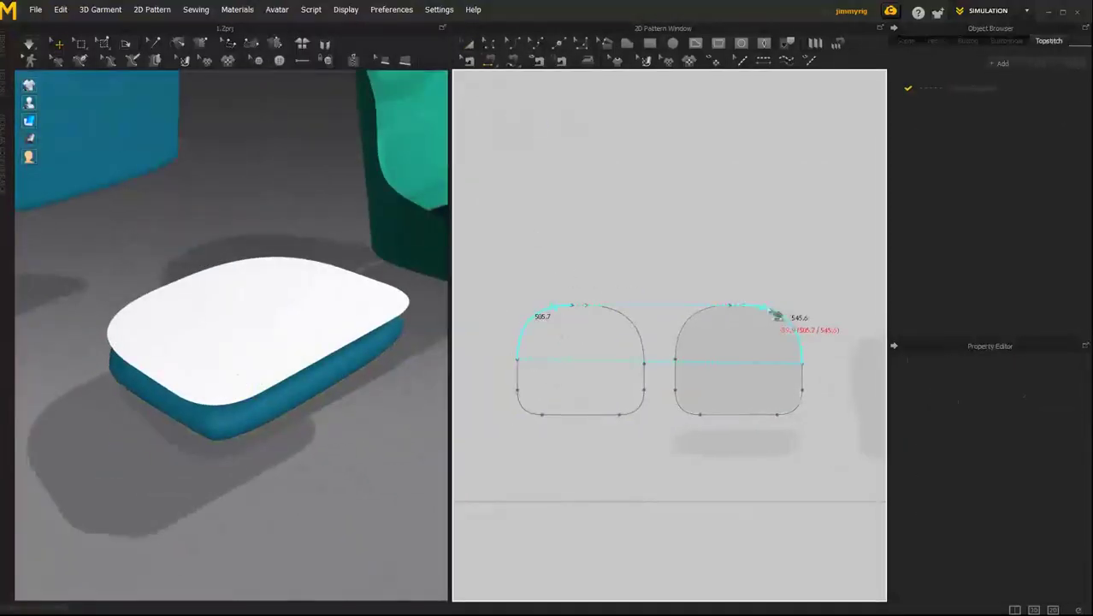
{"action": "left_click", "coordinate": [777, 317]}
{"action": "right_click_drag", "start_coordinate": [342, 359], "coordinate": [282, 357]}
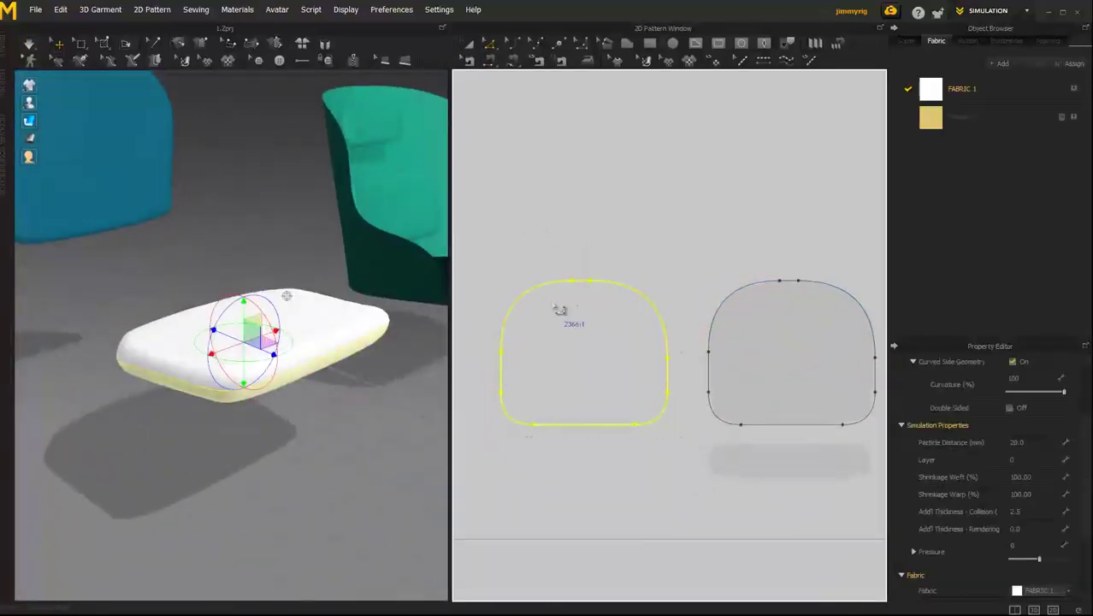
- Add Offset as Internal Line inset lines inside the left and right cushion panels
{"action": "right_click", "coordinate": [559, 310]}
{"action": "left_click", "coordinate": [512, 354]}
{"action": "right_click", "coordinate": [756, 342]}
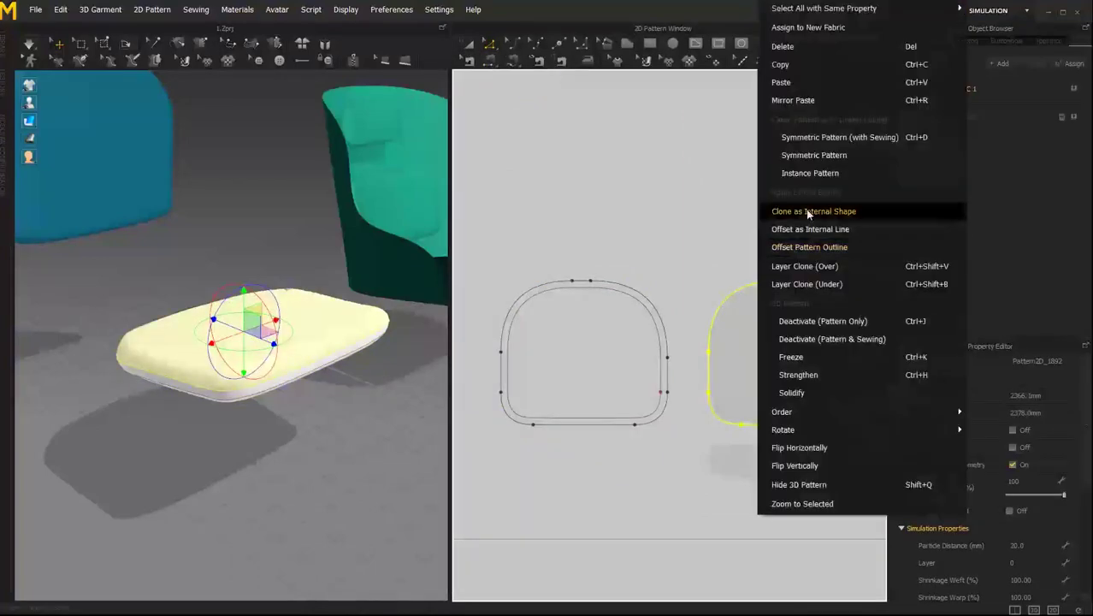
{"action": "left_click", "coordinate": [684, 267]}
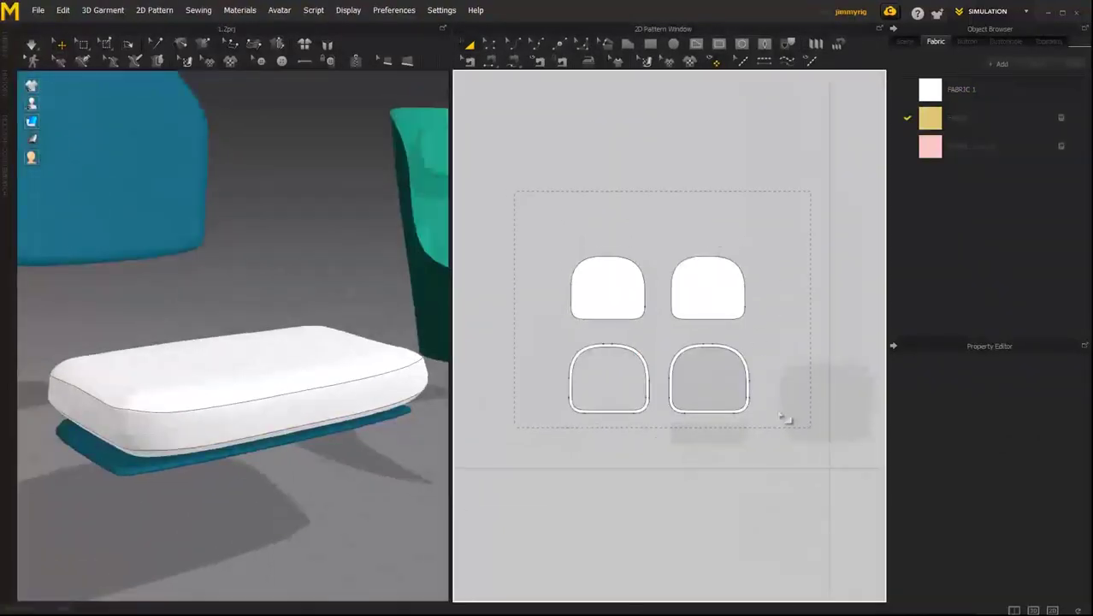
- Marquee-select all four cushion patterns and Layer Clone them
{"action": "left_click_drag", "start_coordinate": [518, 191], "coordinate": [785, 420]}
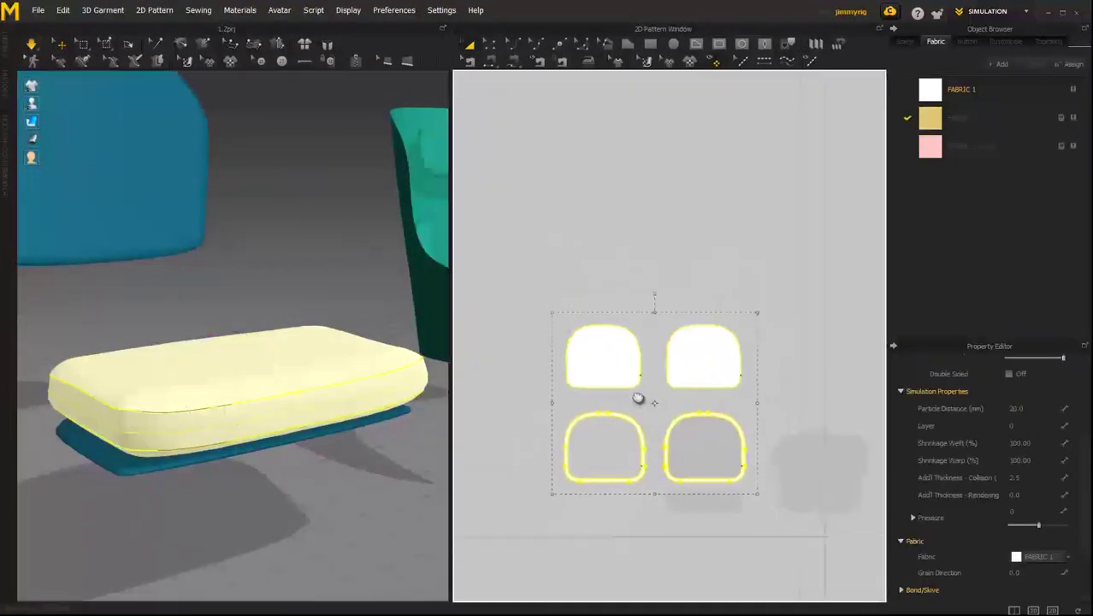
{"action": "right_click", "coordinate": [648, 419]}
{"action": "left_click", "coordinate": [689, 340]}
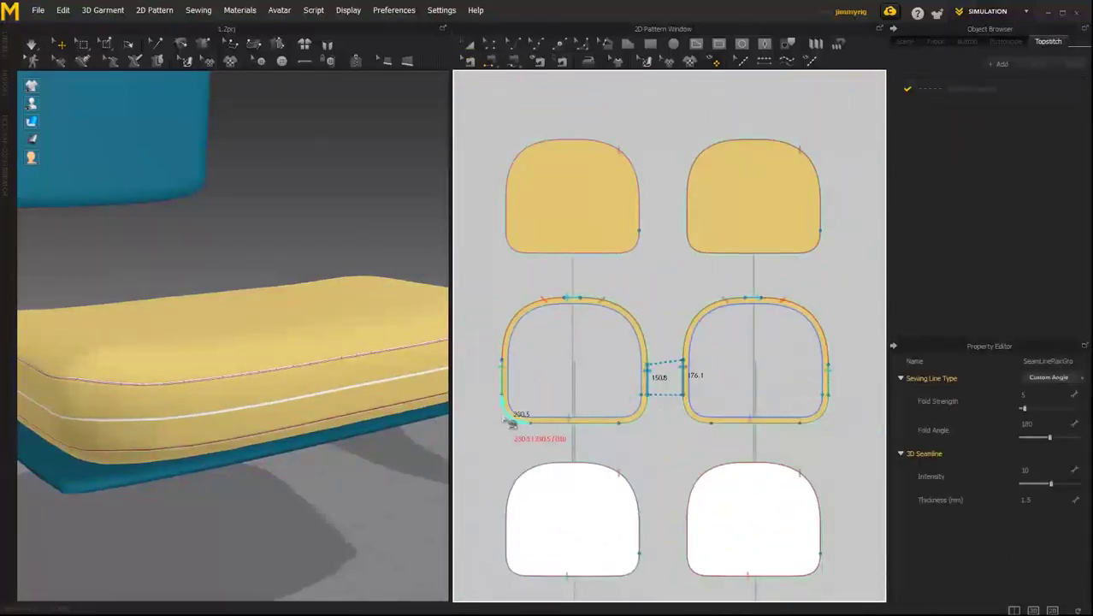
- Finish the seam between the middle patterns and simulate the yellow cushion
{"action": "left_click", "coordinate": [674, 416]}
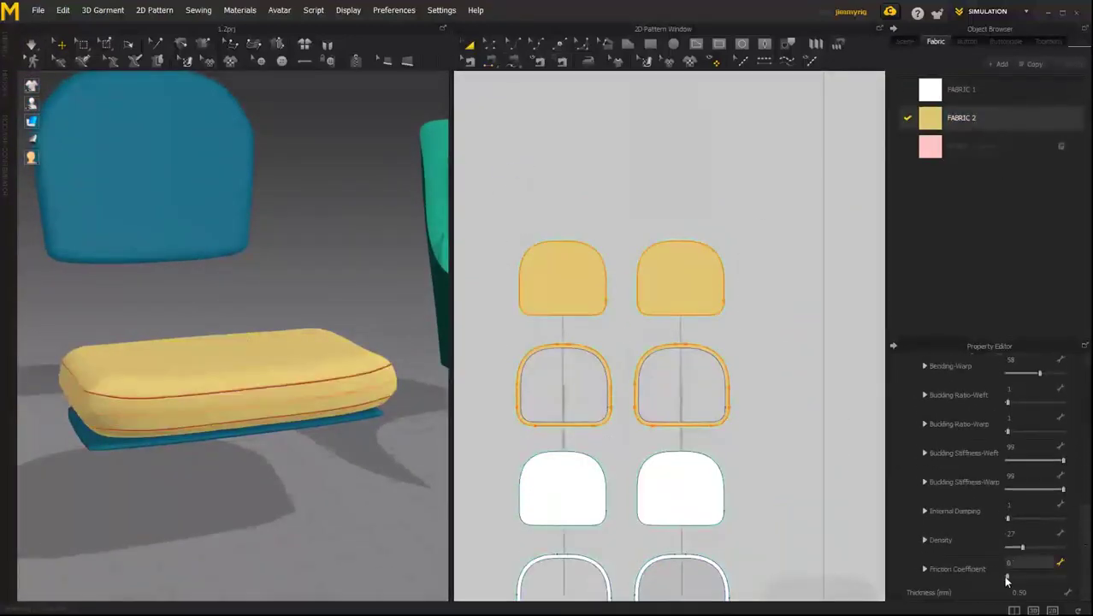
{"action": "scroll", "coordinate": [1080, 441], "scroll_direction": "up", "scroll_amount": 10}
{"action": "scroll", "coordinate": [196, 392], "scroll_direction": "up", "scroll_amount": 5}
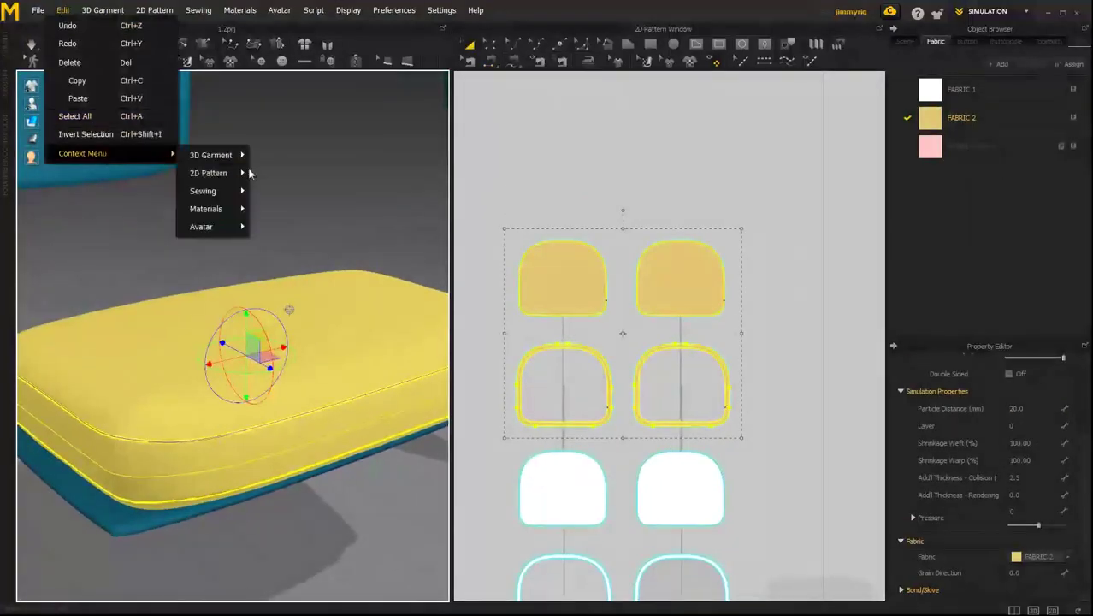
{"action": "left_click", "coordinate": [32, 45]}
{"action": "left_click", "coordinate": [32, 44]}
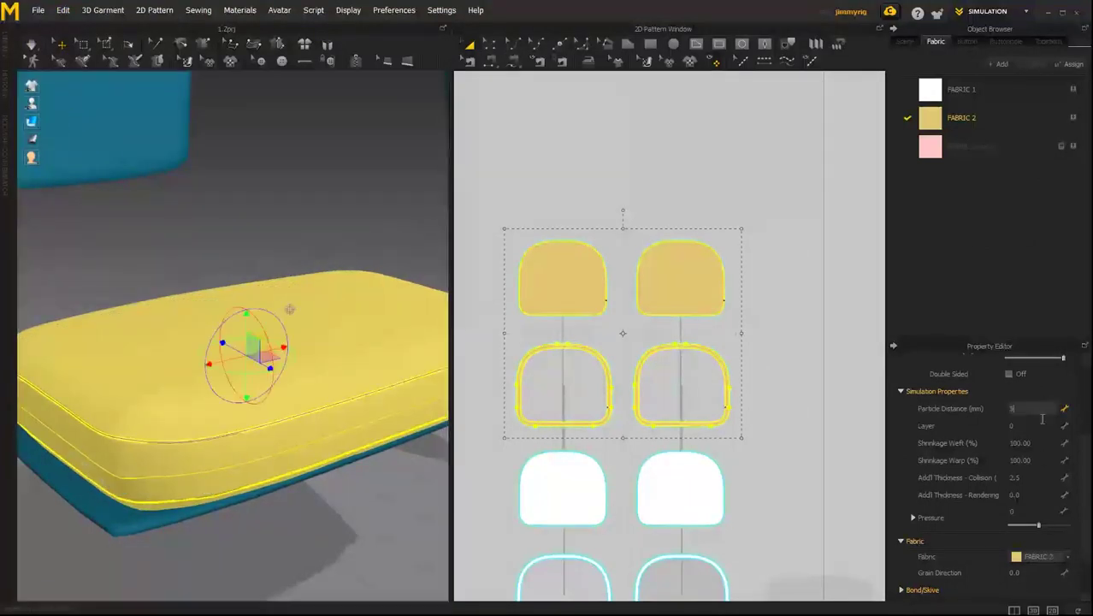
- Clear the pattern selection and start importing the headrest patterns with File > Import (Add)
{"action": "scroll", "coordinate": [1080, 448], "scroll_direction": "down", "scroll_amount": 2}
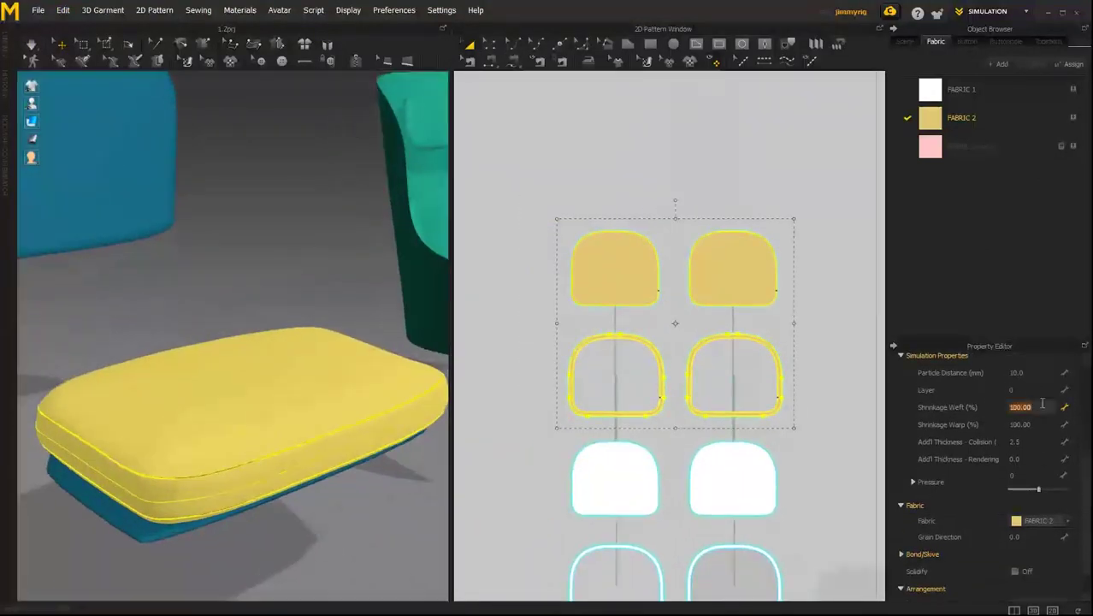
{"action": "left_click", "coordinate": [842, 434]}
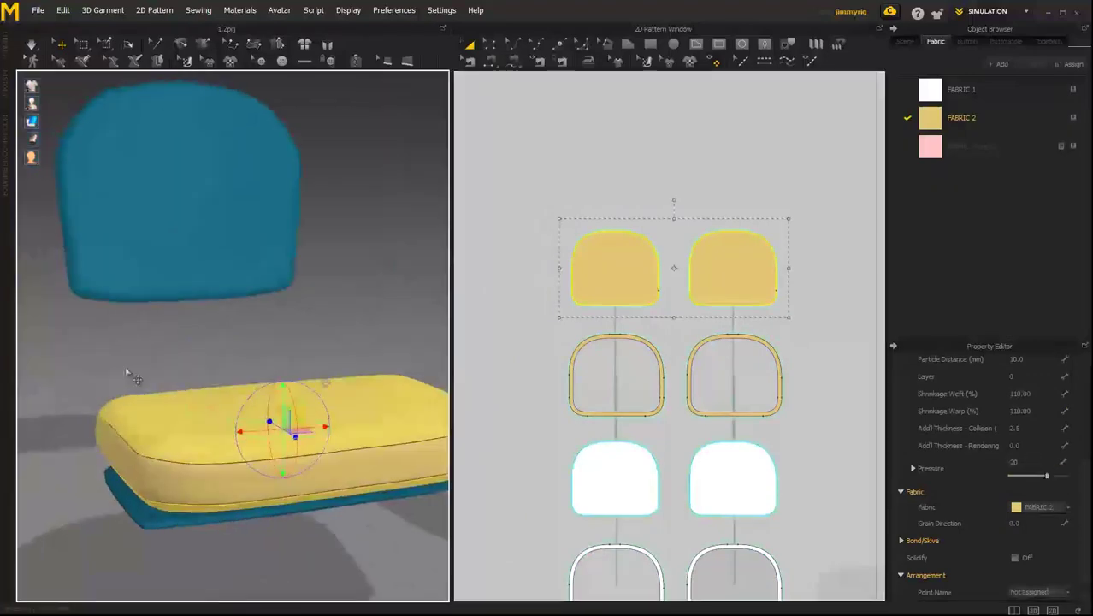
{"action": "left_click", "coordinate": [37, 10]}
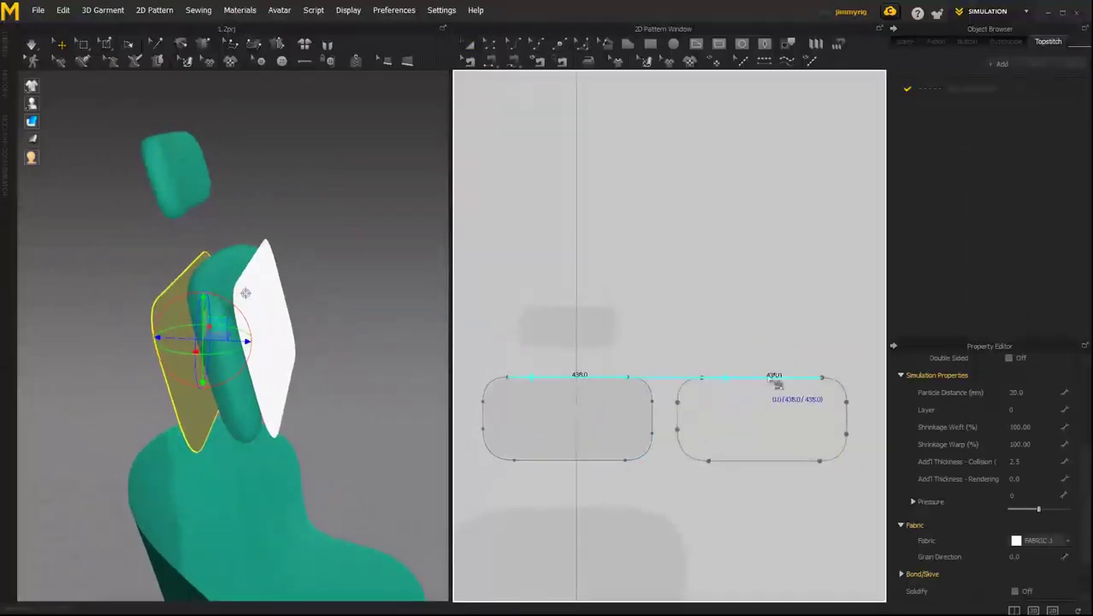
- Sew the headrest panels' top edges and Strengthen the headrest patterns
{"action": "left_click", "coordinate": [774, 385]}
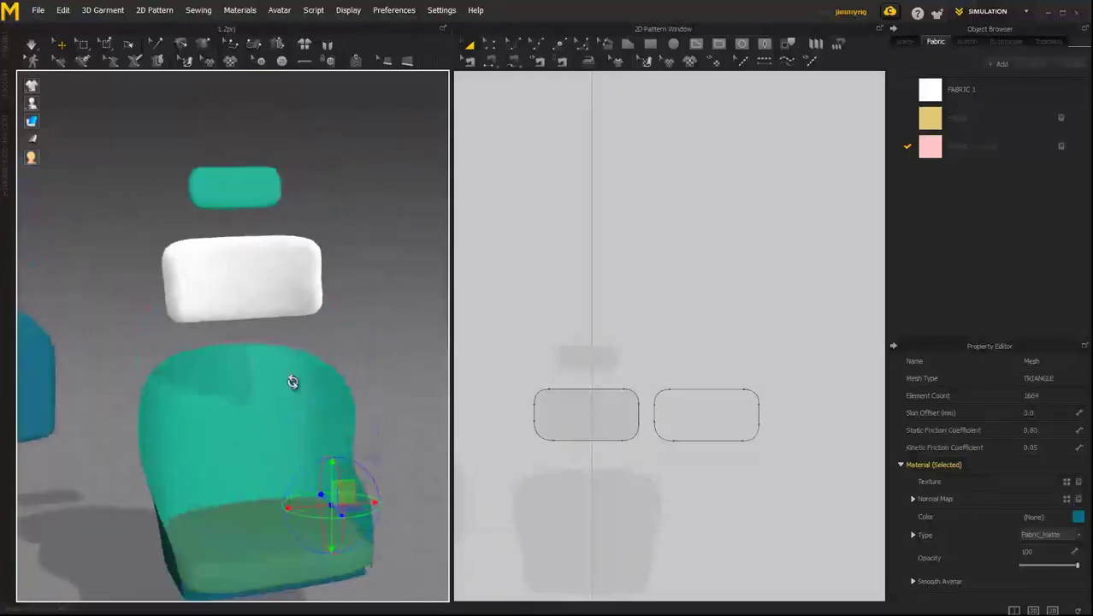
{"action": "mouse_move", "coordinate": [285, 339]}
{"action": "right_mouse_down"}
{"action": "mouse_move", "coordinate": [308, 351]}
{"action": "mouse_move", "coordinate": [292, 451]}
{"action": "mouse_move", "coordinate": [266, 394]}
{"action": "mouse_move", "coordinate": [284, 437]}
{"action": "right_mouse_up"}
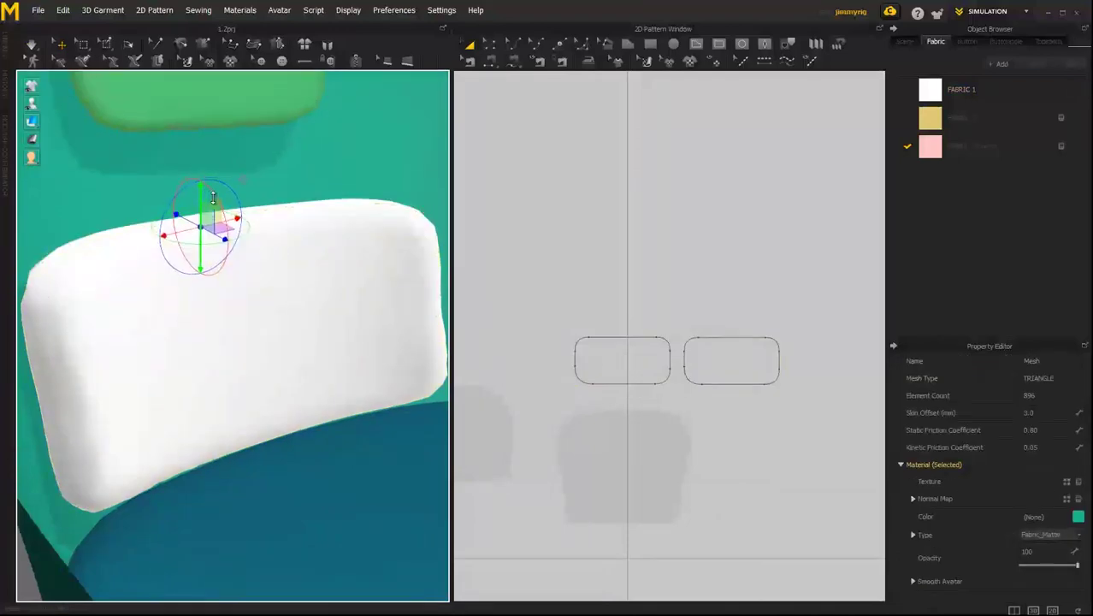
{"action": "right_click", "coordinate": [610, 366]}
{"action": "left_click", "coordinate": [666, 446]}
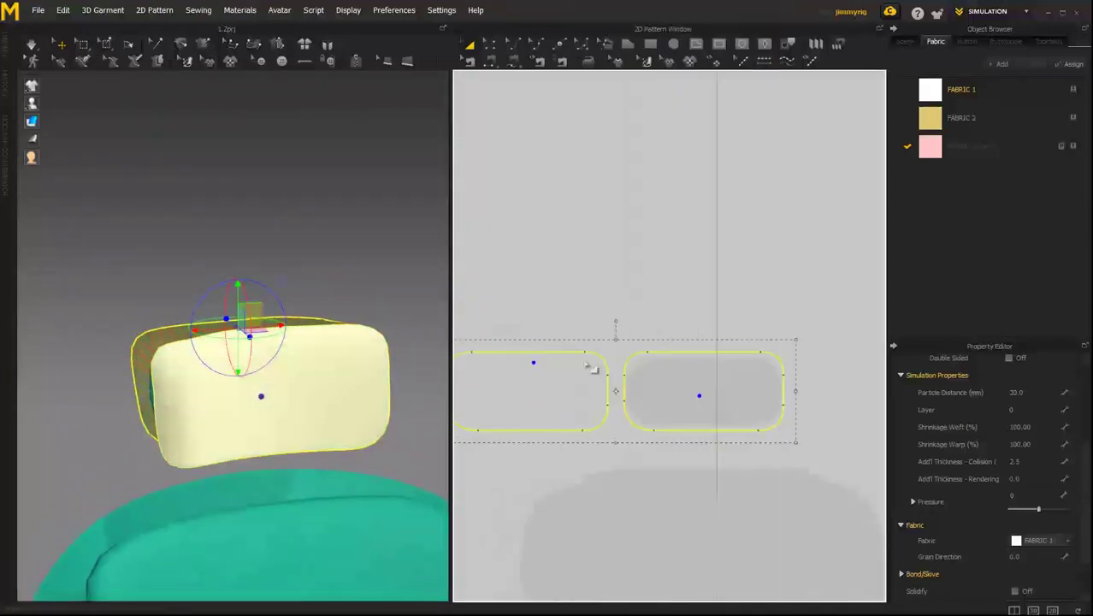
- Marquee-select both headrest patterns to edit their shrinkage
{"action": "left_click_drag", "start_coordinate": [475, 275], "coordinate": [882, 510]}
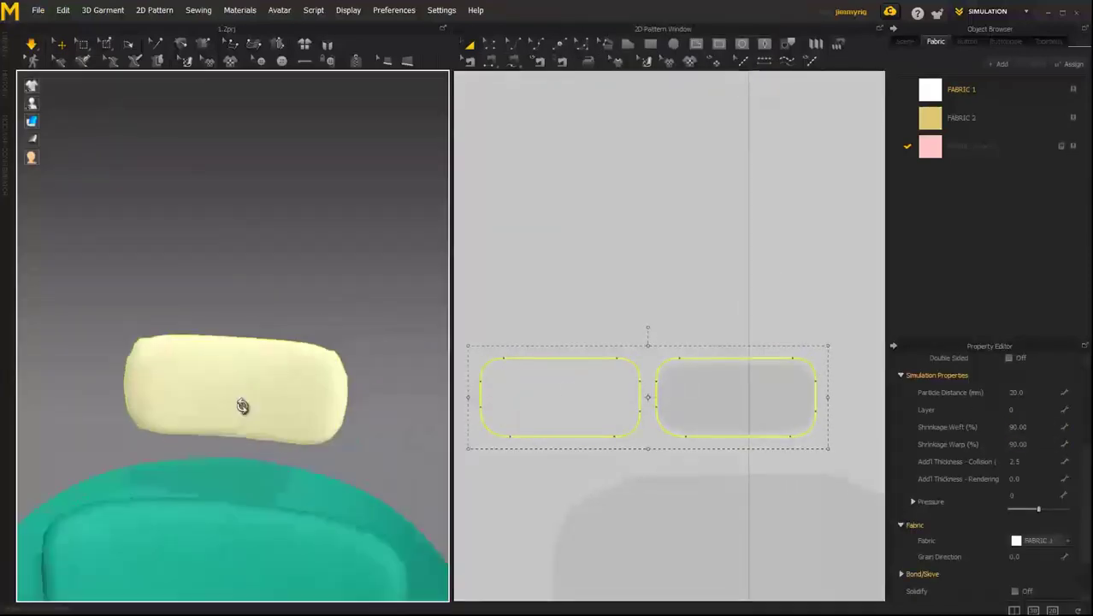